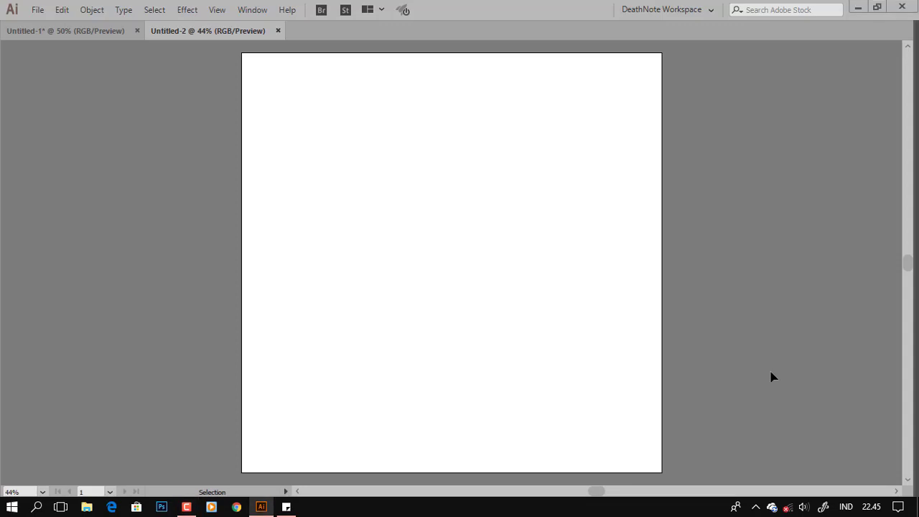
Step: Restore the hidden panels, start a text object on the artboard and scale it up
key("Tab")
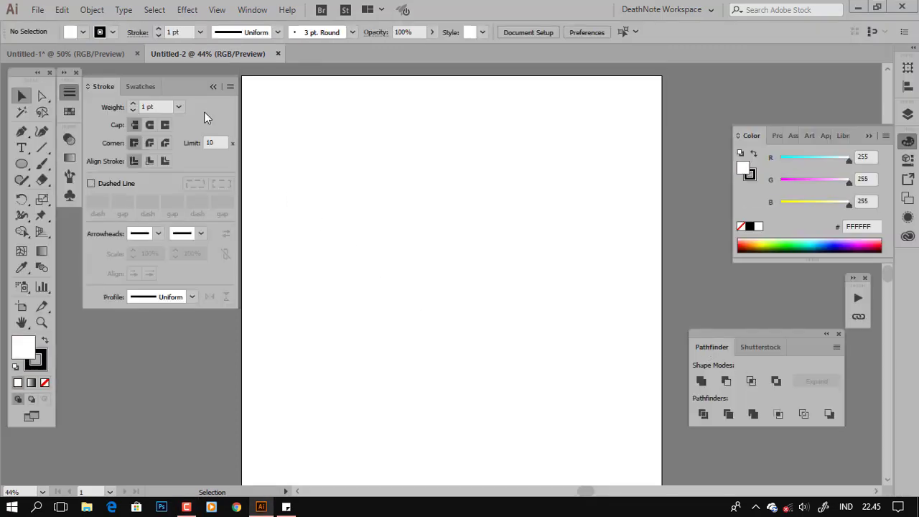
left_click(212, 86)
key("t")
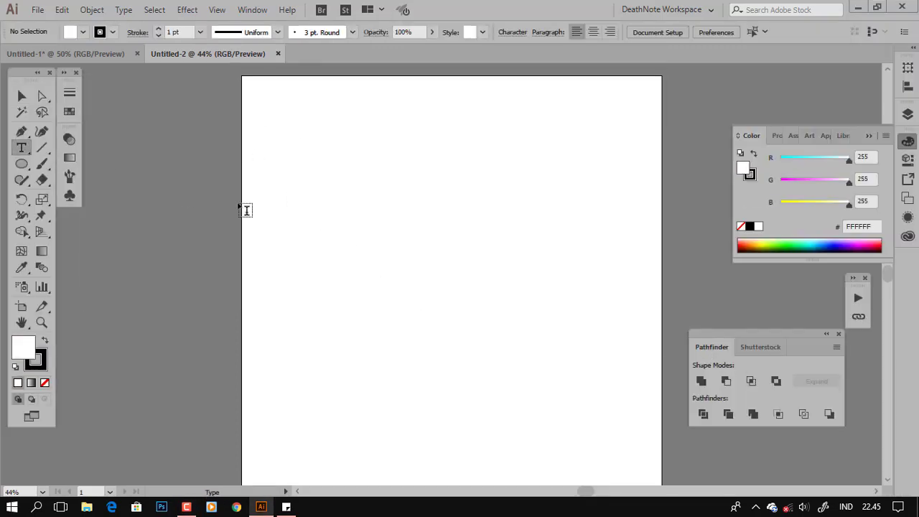
left_click(359, 246)
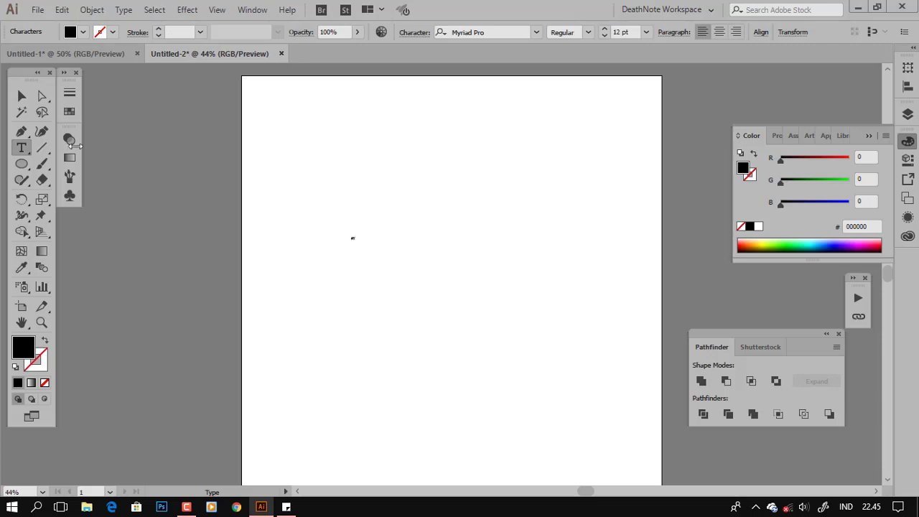
key("Escape")
left_click_drag(358, 244, 459, 337)
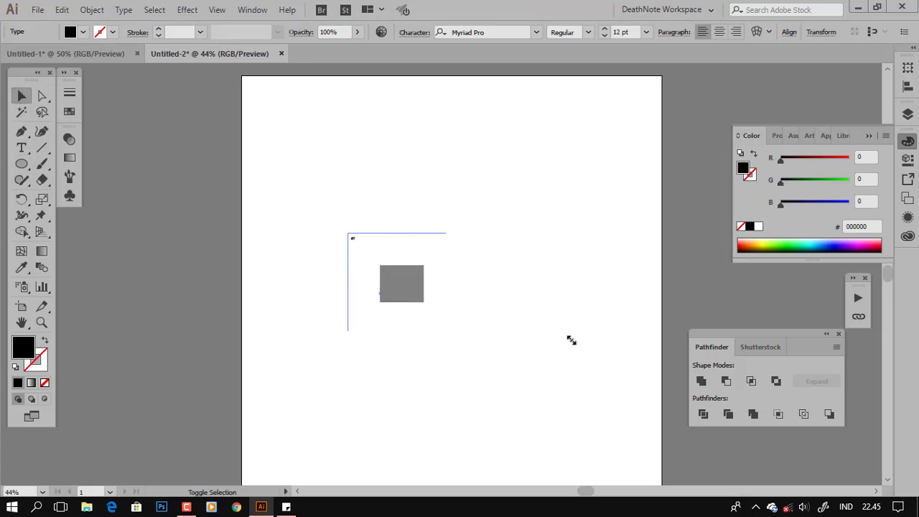
Step: Add M before AY to spell MAY, enlarge it to about 459 pt and raise it
key("t")
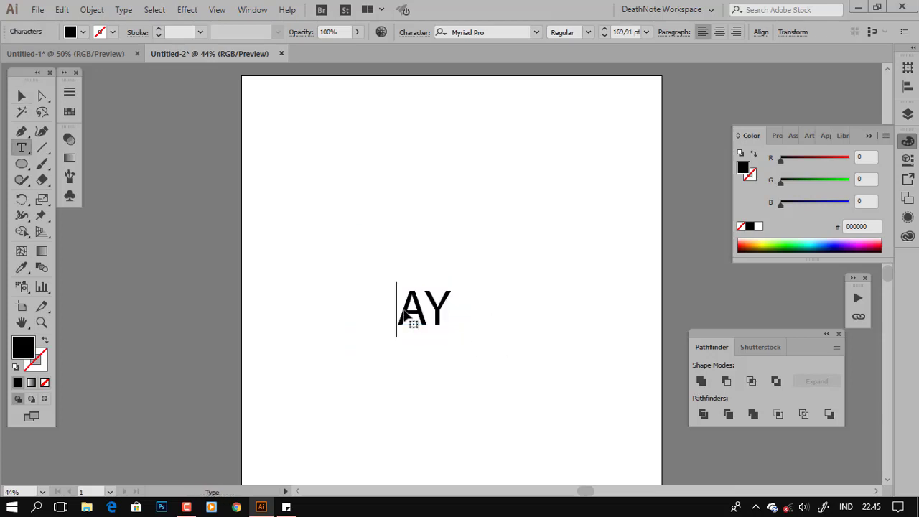
left_click(399, 308)
type("M")
key("Escape")
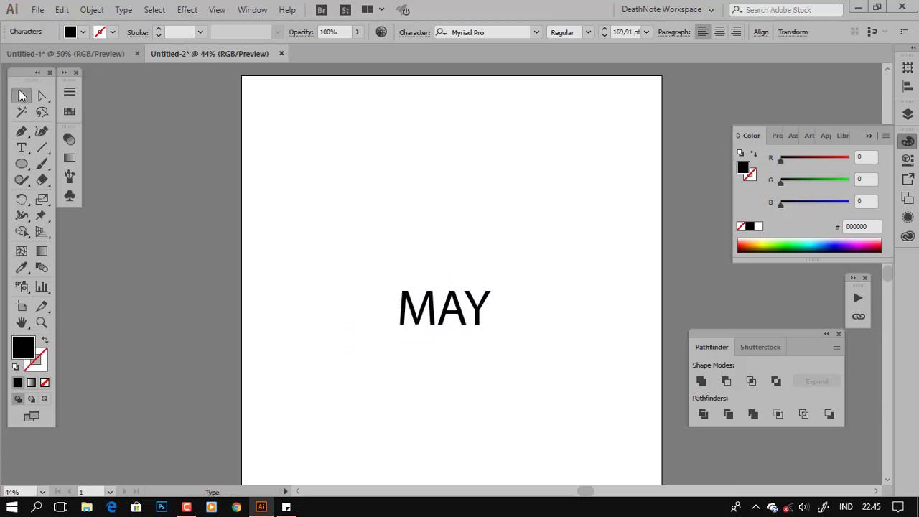
left_click_drag(491, 282, 570, 235)
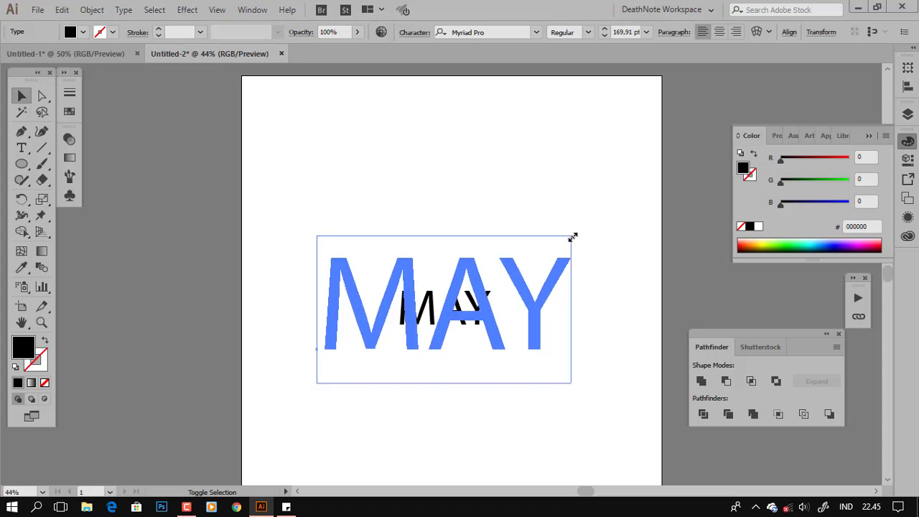
left_click_drag(484, 291, 485, 253)
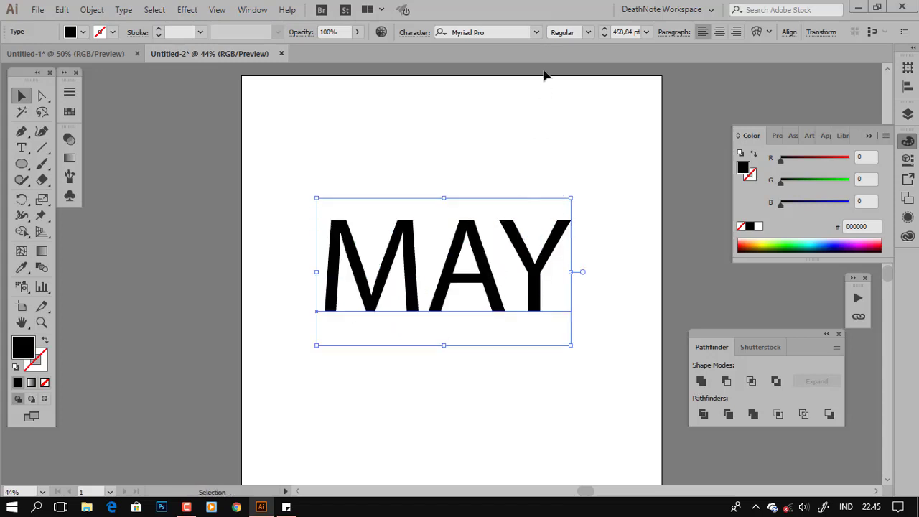
Step: Try the Digitalt font on the MAY text
left_click(538, 33)
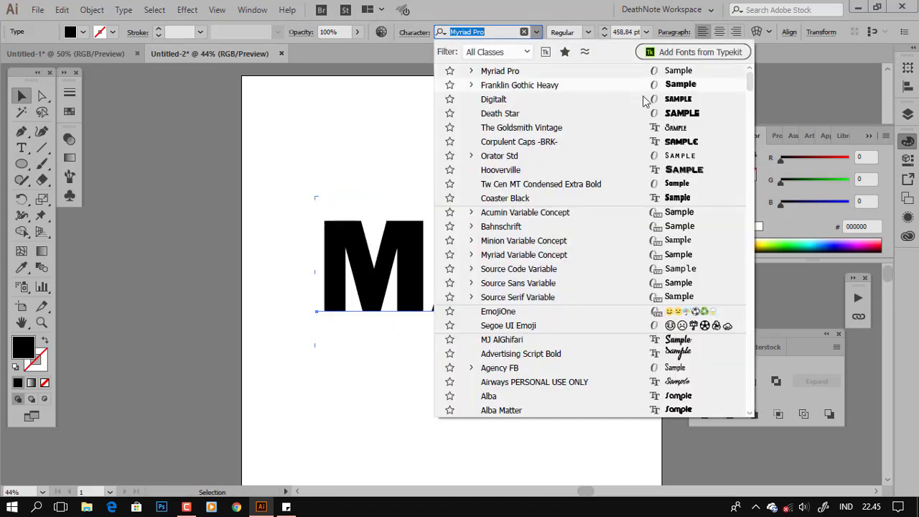
left_click(516, 99)
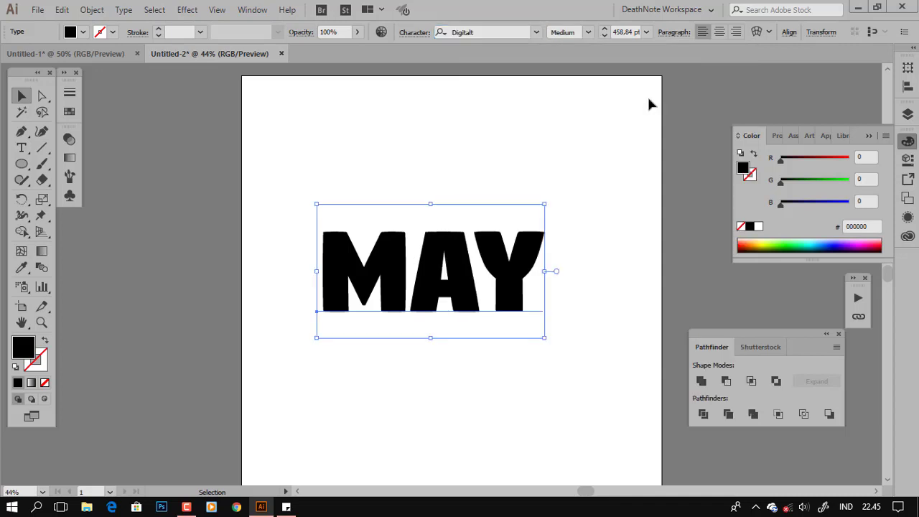
scroll(467, 322, "up", 1)
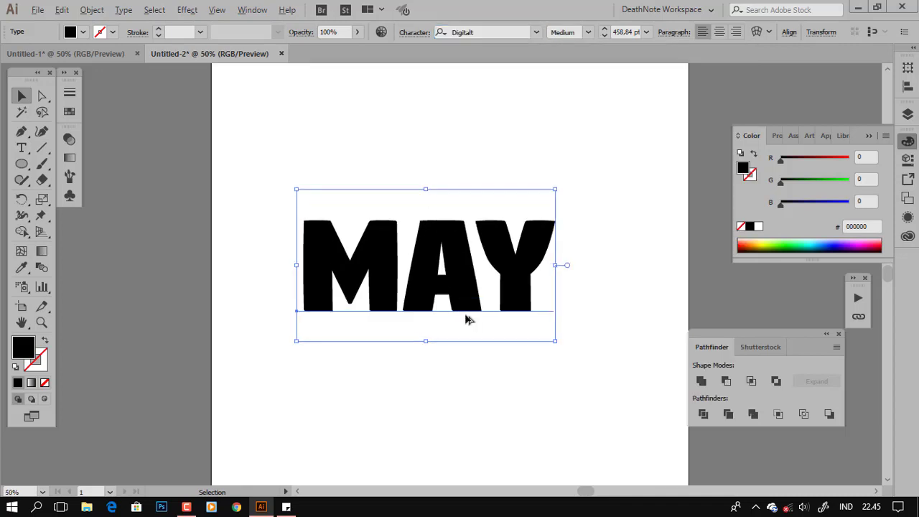
scroll(466, 318, "up", 1)
scroll(467, 318, "down", 1)
Step: Switch the MAY text to Franklin Gothic Heavy and reselect it
left_click(535, 31)
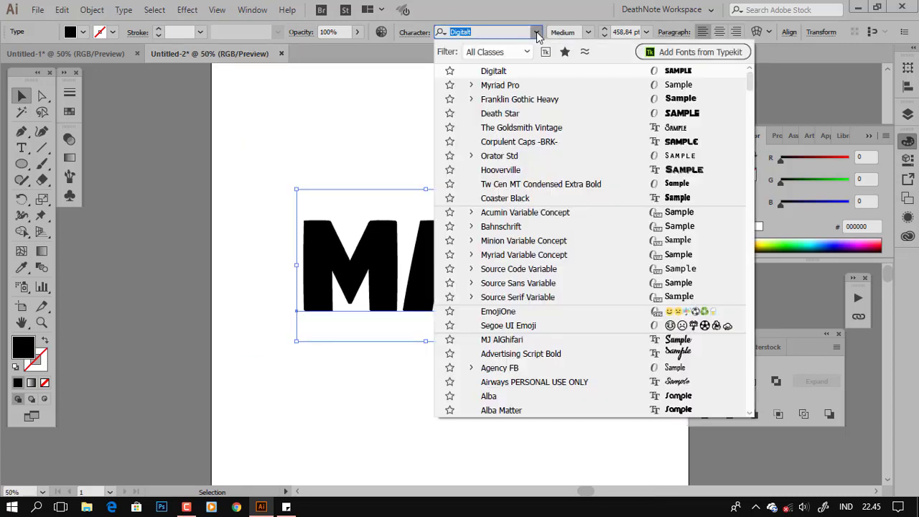
left_click(642, 100)
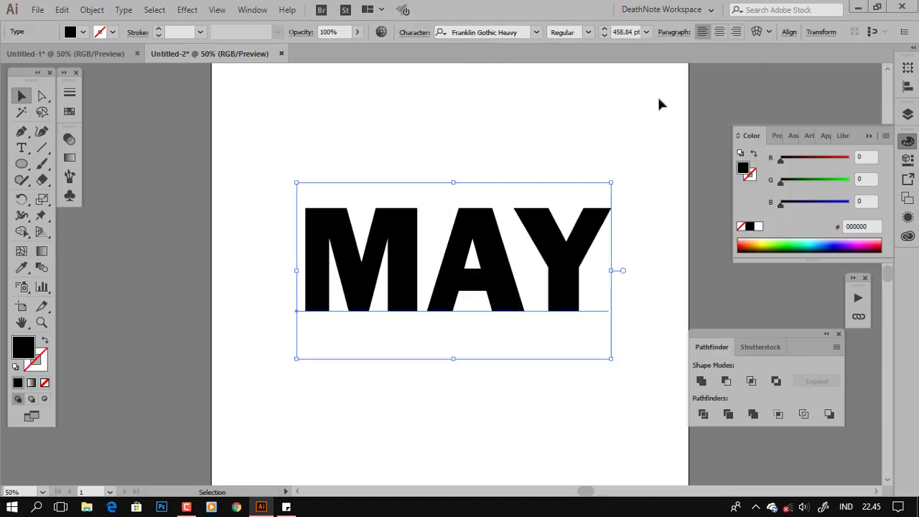
left_click(660, 104)
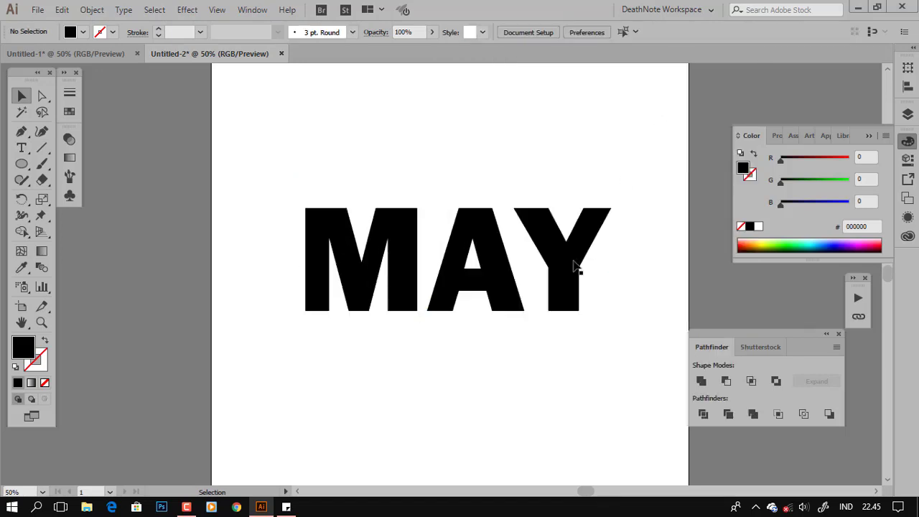
left_click(563, 240)
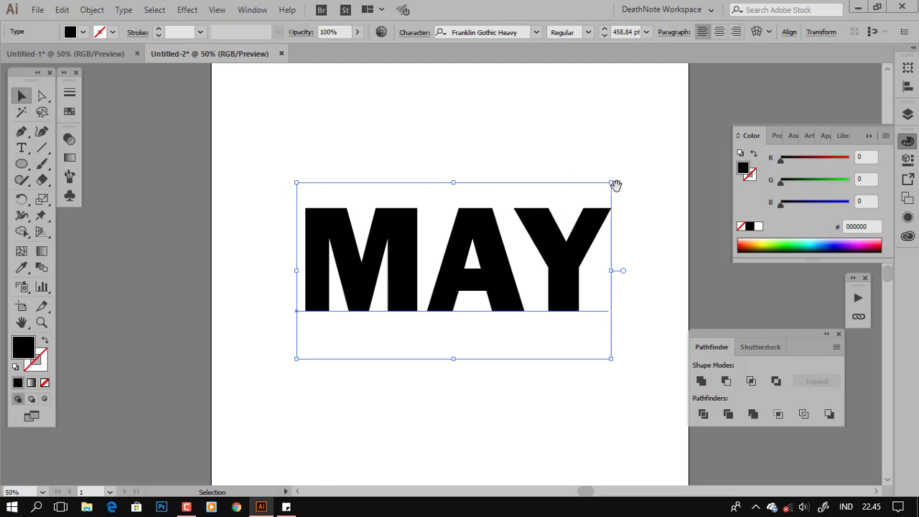
left_click_drag(615, 184, 557, 198)
Step: Select all the MAY letters and open the Character panel via Window > Type
key("t")
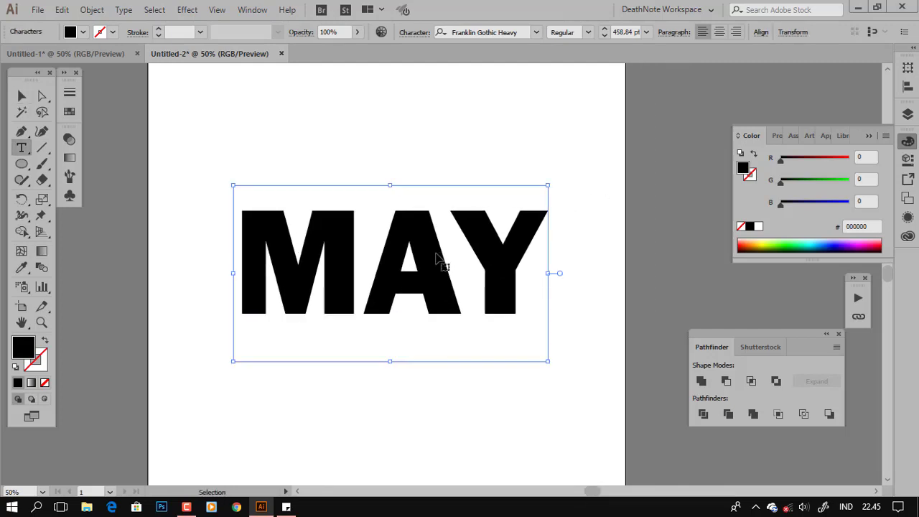
left_click(452, 264)
key("ctrl+a")
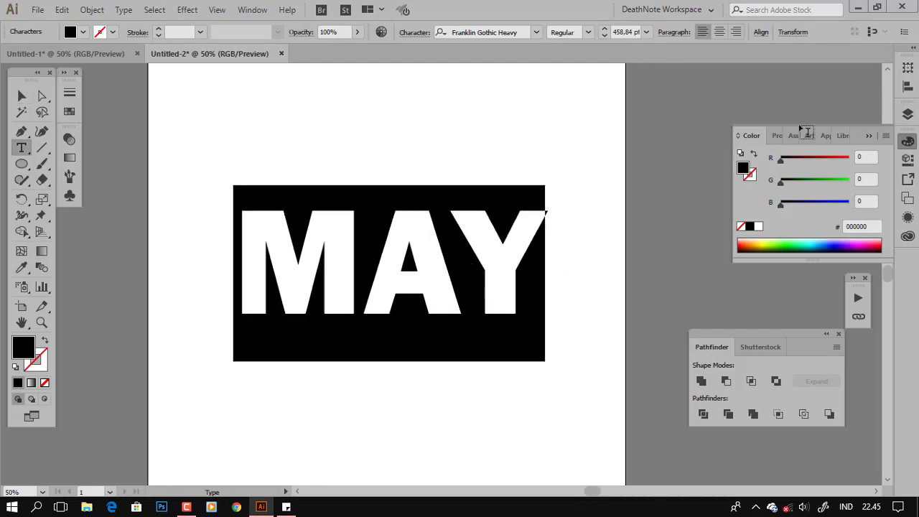
left_click(252, 9)
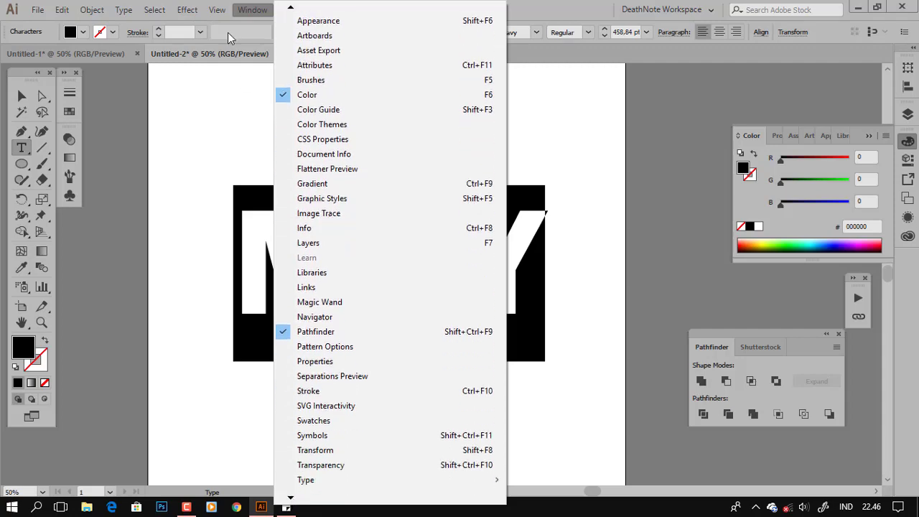
left_click(217, 10)
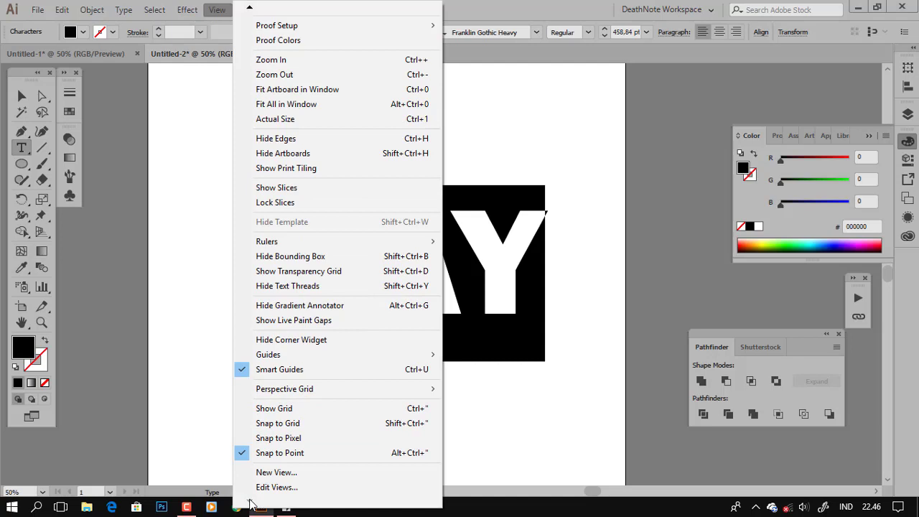
left_click(217, 16)
left_click(258, 10)
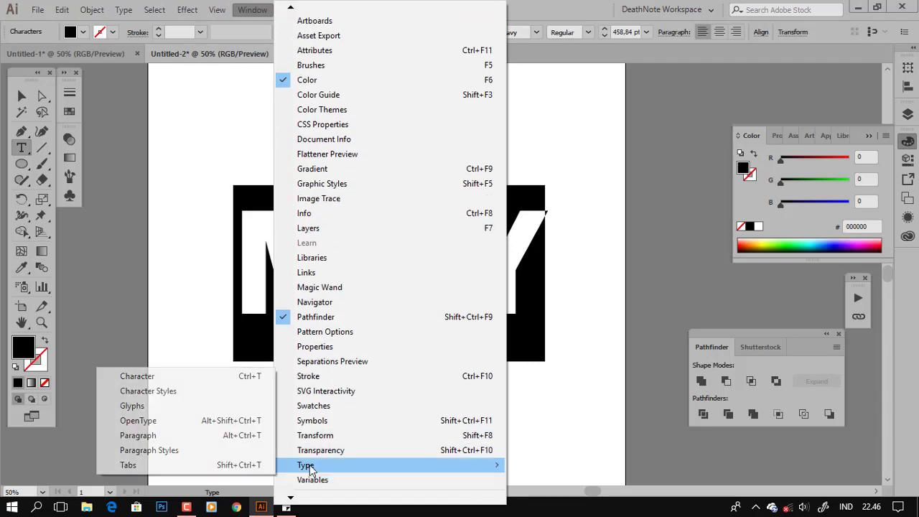
mouse_move(387, 465)
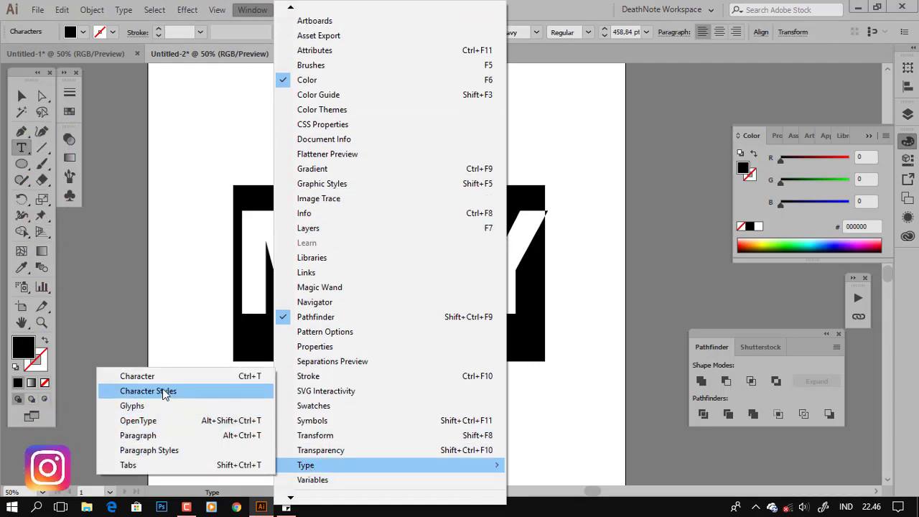
left_click(161, 378)
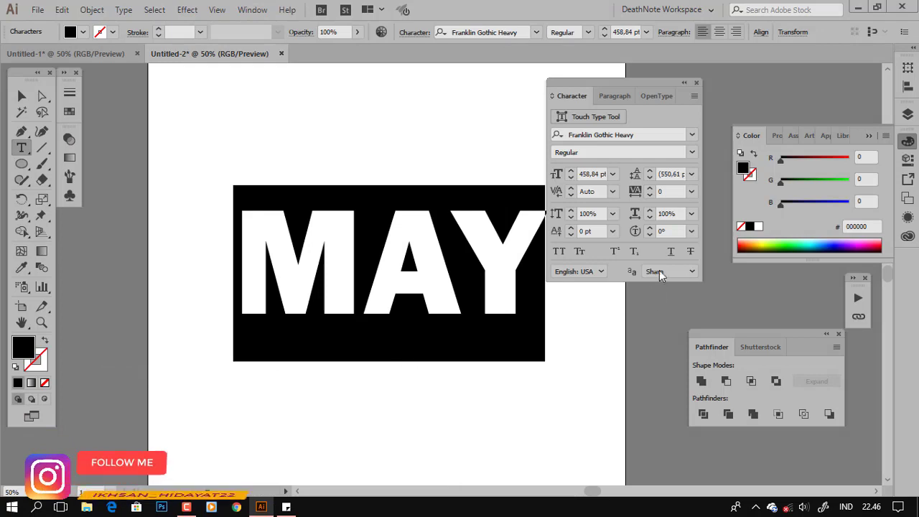
left_click_drag(628, 82, 676, 81)
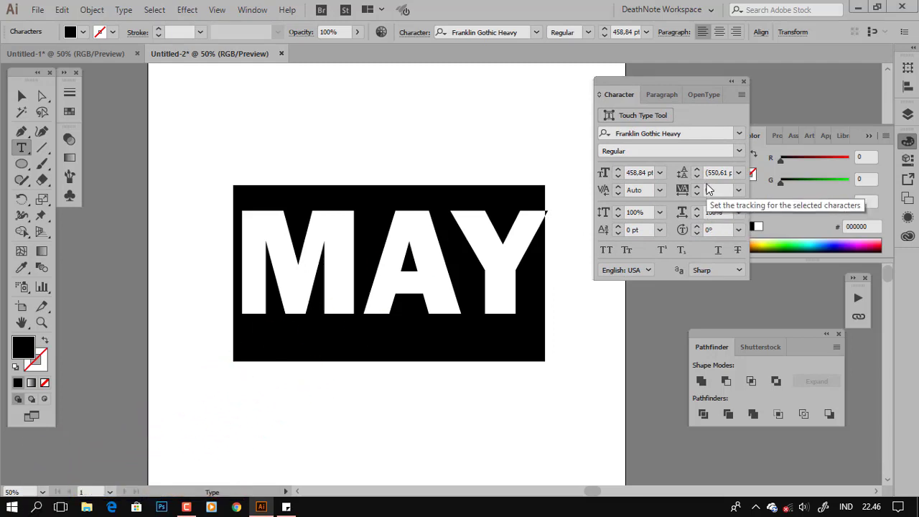
left_click(663, 192)
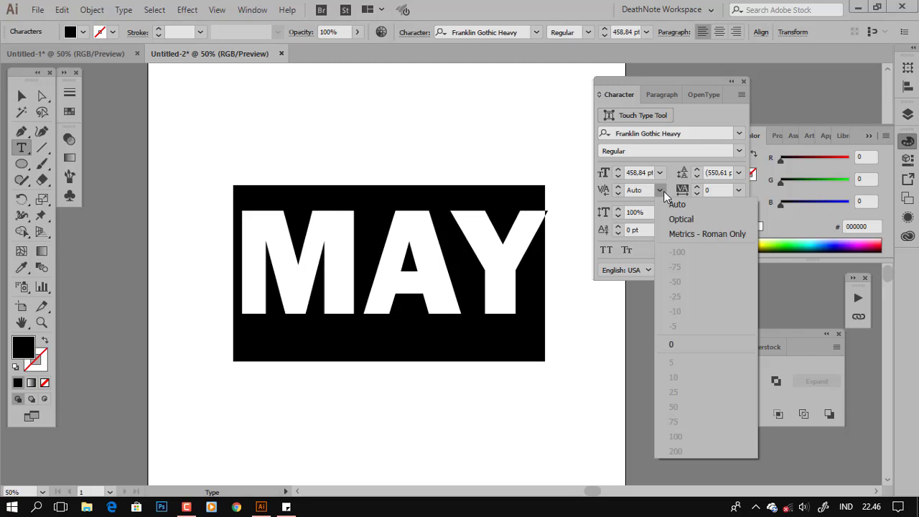
left_click(641, 184)
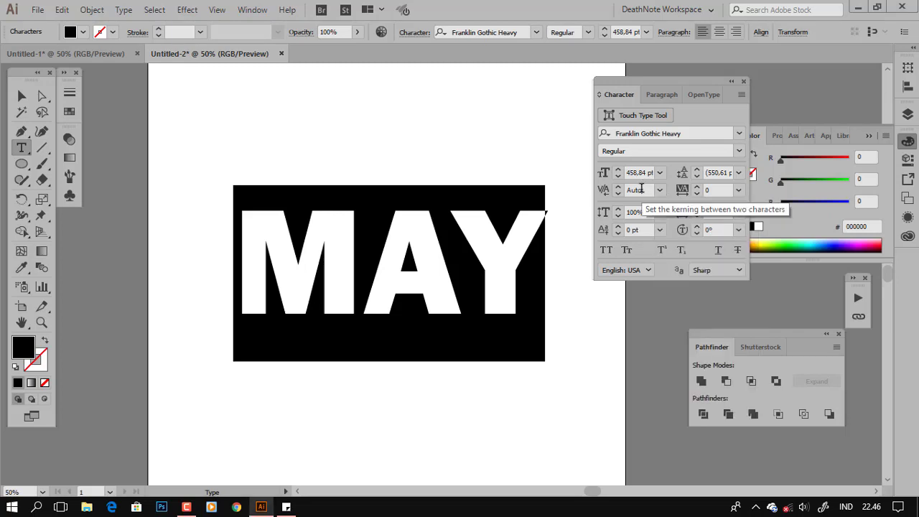
left_click(641, 189)
key("Up")
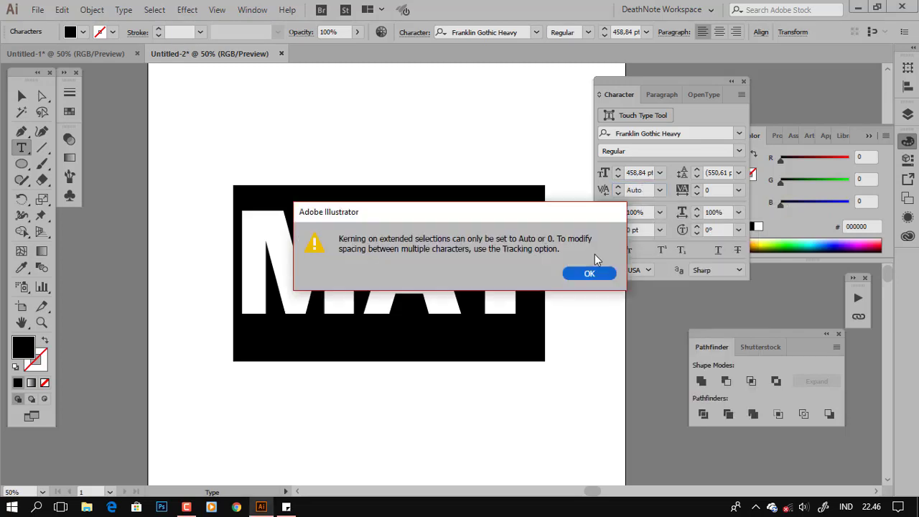
left_click(588, 273)
left_click(658, 189)
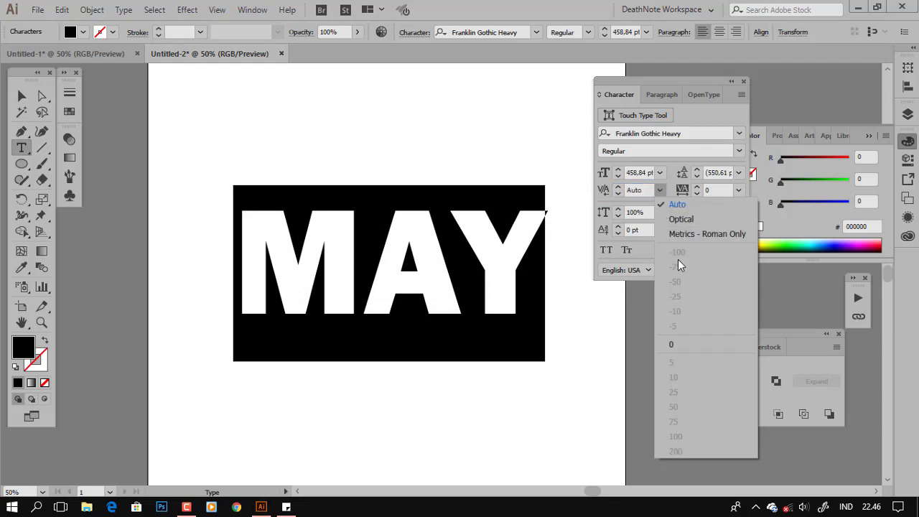
left_click(680, 222)
left_click(659, 191)
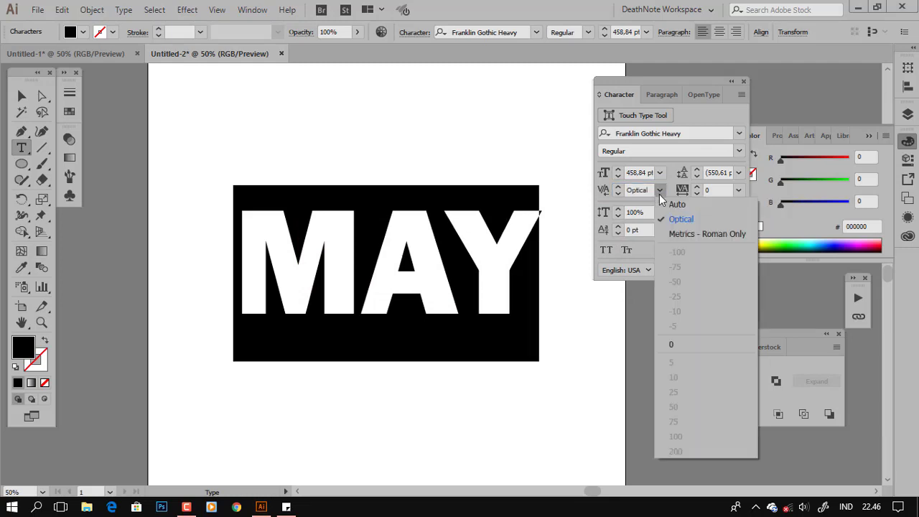
left_click(671, 206)
left_click(659, 190)
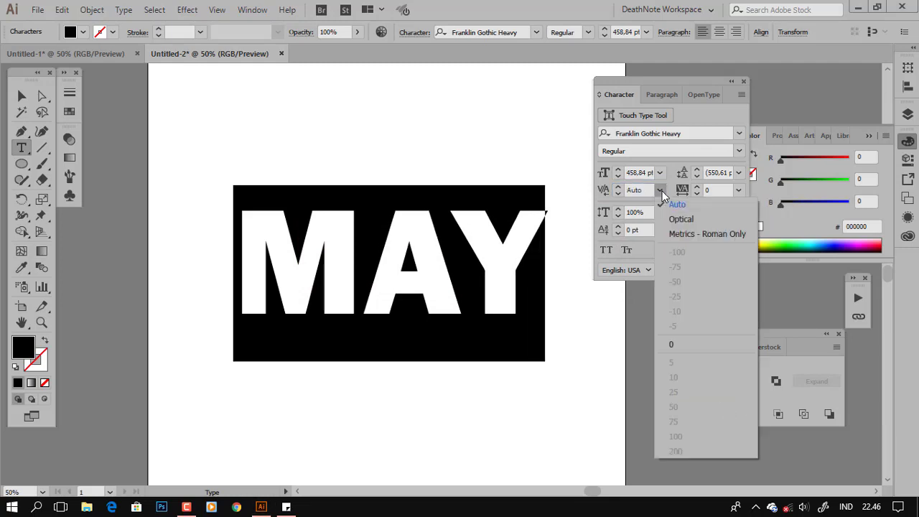
left_click(658, 190)
key("ctrl+z")
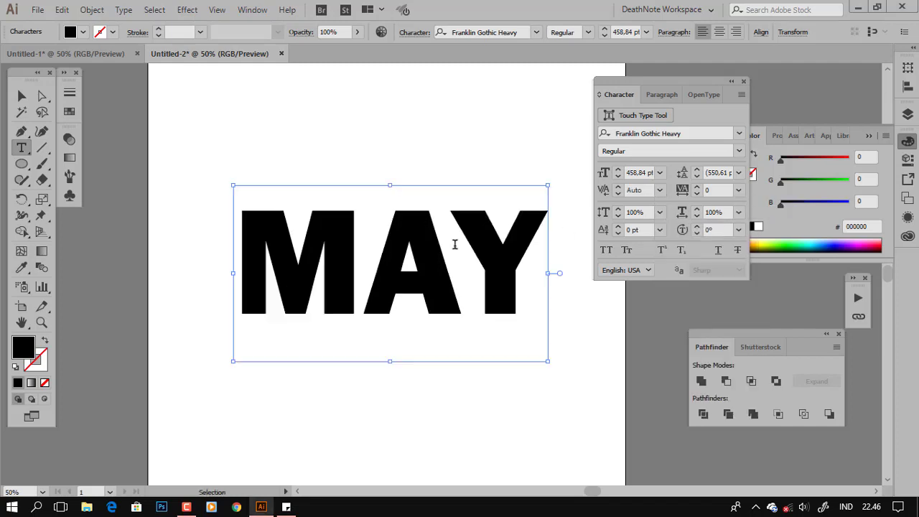
Step: Undo back to the plain black MAY text
key("ctrl+shift+z")
key("ctrl+z")
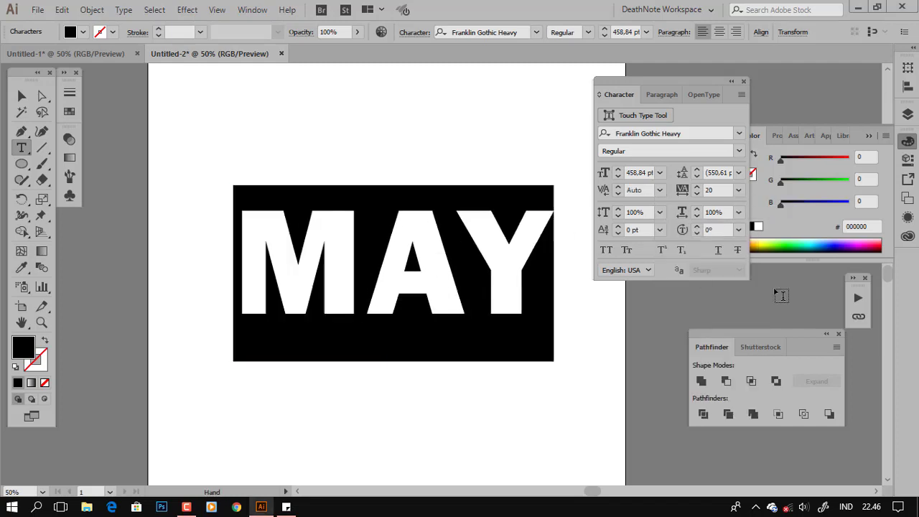
key("ctrl+z")
key("ctrl+z")
key("ctrl+z")
key("ctrl+shift+z")
key("ctrl+shift+z")
key("ctrl+shift+z")
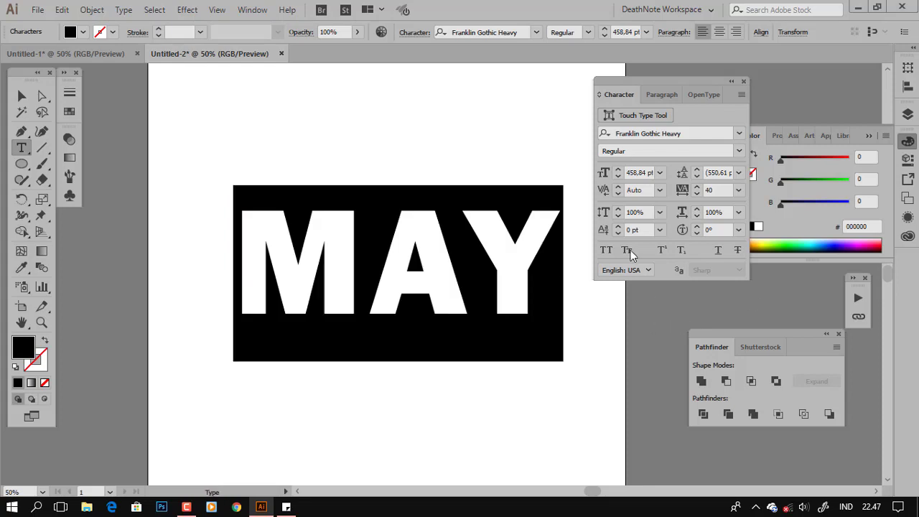
key("ctrl+z")
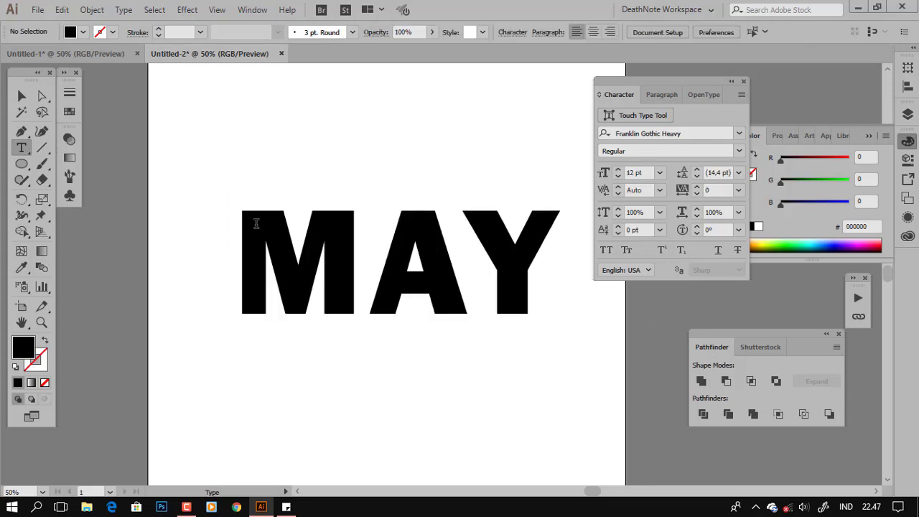
Step: Select all three MAY letters and set their tracking to 200
mouse_move(249, 223)
left_mouse_down()
mouse_move(508, 211)
mouse_move(551, 224)
left_mouse_up()
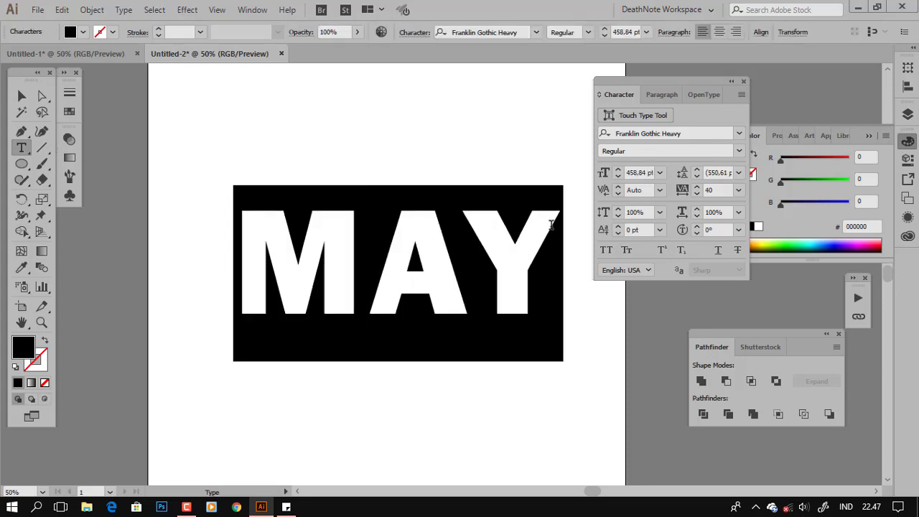
left_click(738, 190)
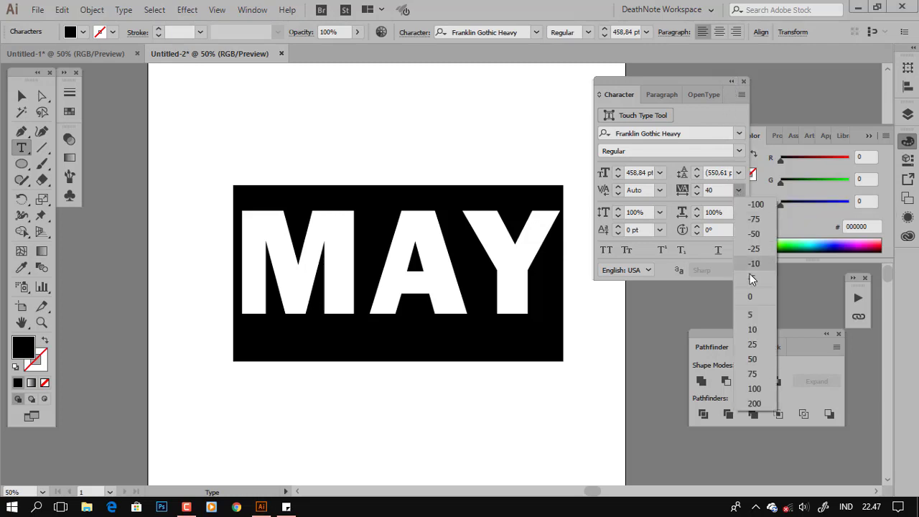
left_click(763, 402)
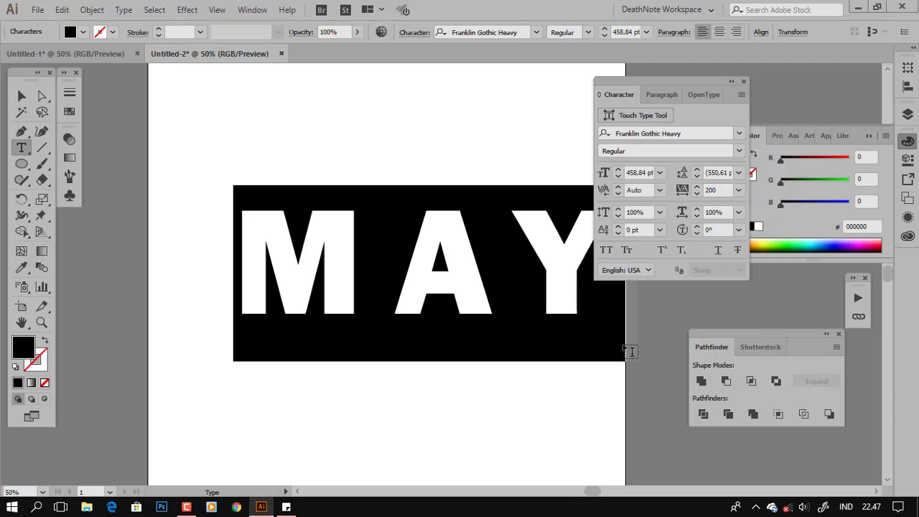
left_click(21, 95)
Step: Nudge the MAY text left and convert it with Create Outlines
left_click_drag(381, 240, 360, 240)
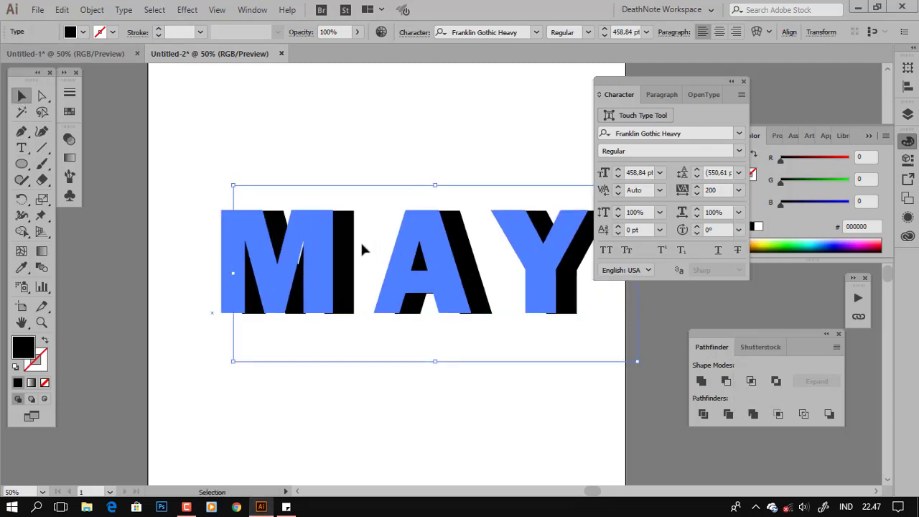
left_click_drag(647, 82, 708, 80)
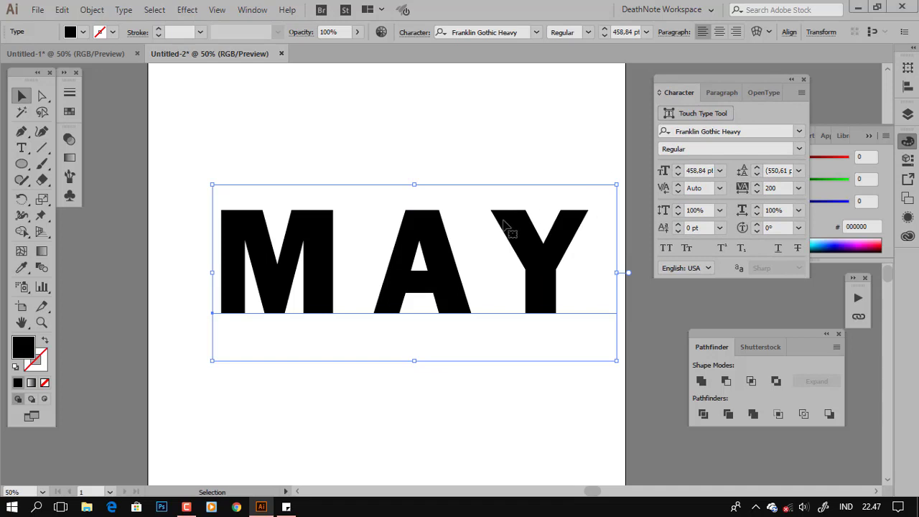
left_click_drag(431, 230, 418, 235)
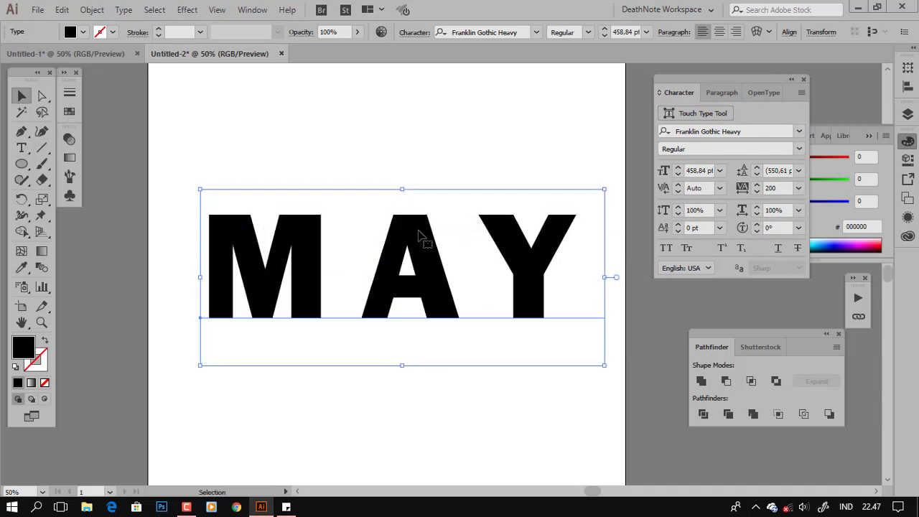
right_click(419, 235)
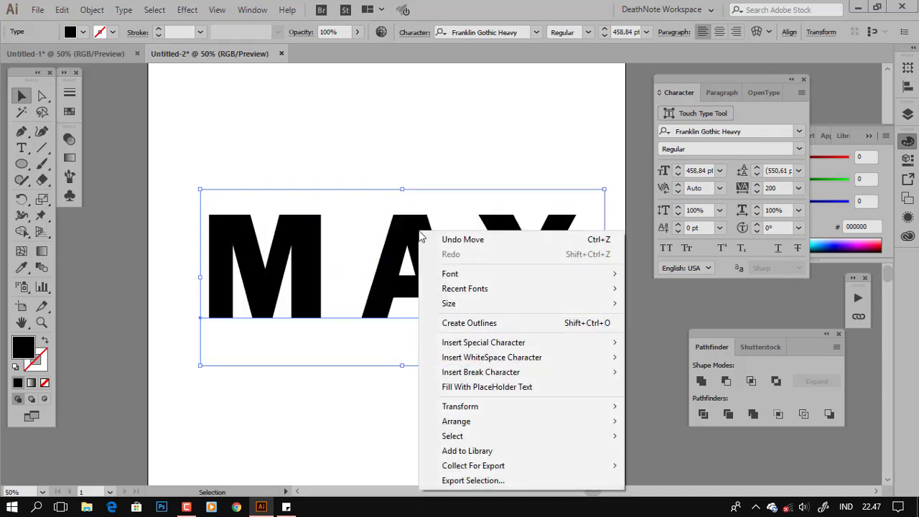
left_click(481, 323)
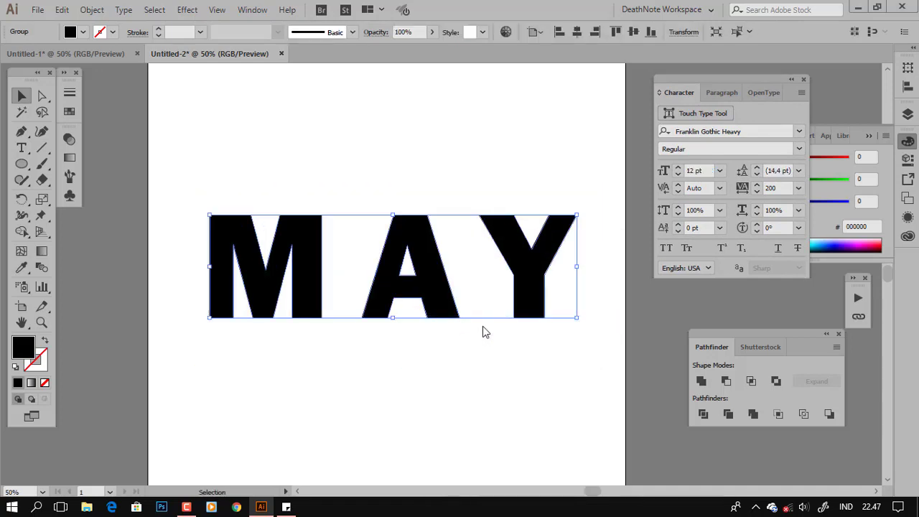
Step: Ungroup the outlined MAY into separate letter shapes
left_click(450, 194)
left_click(411, 251)
right_click(423, 225)
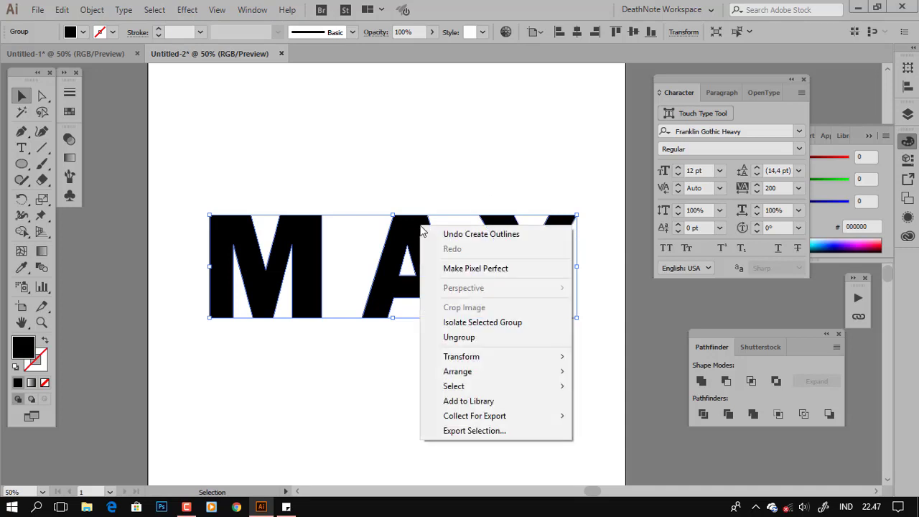
left_click(474, 337)
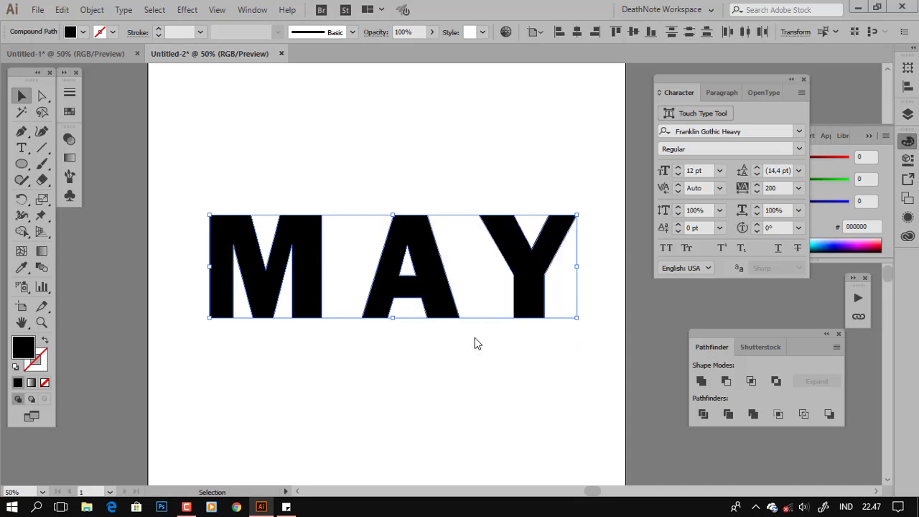
Step: Fill the M, A and Y shapes with orange F7931E and show the Layers panel
left_click(468, 197)
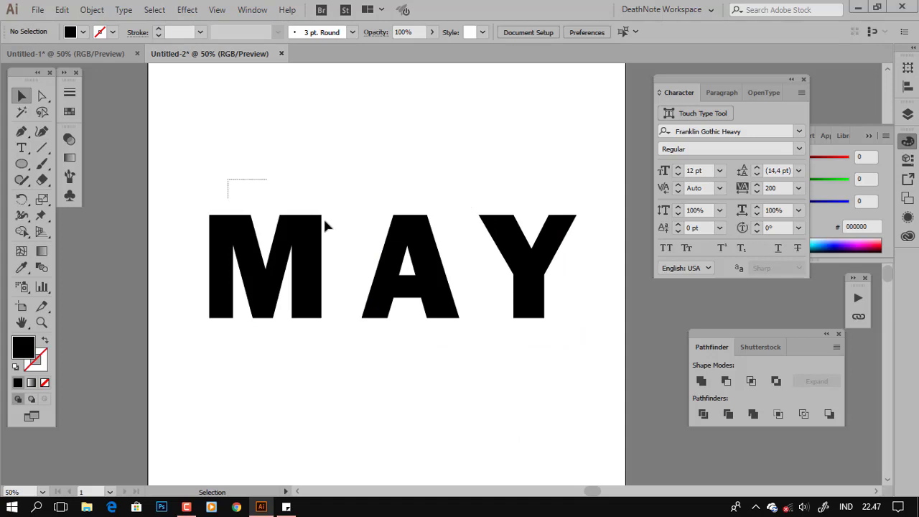
left_click_drag(228, 181, 554, 318)
left_click(82, 32)
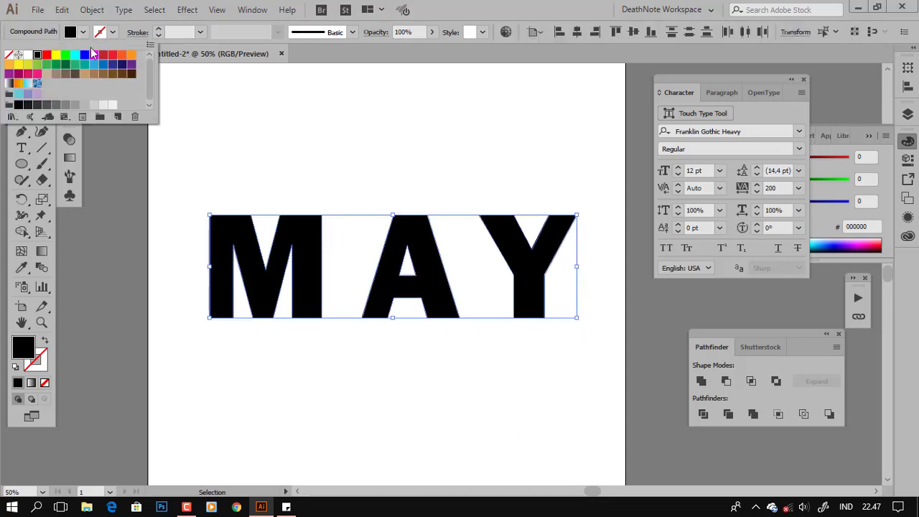
left_click(131, 54)
left_click(292, 147)
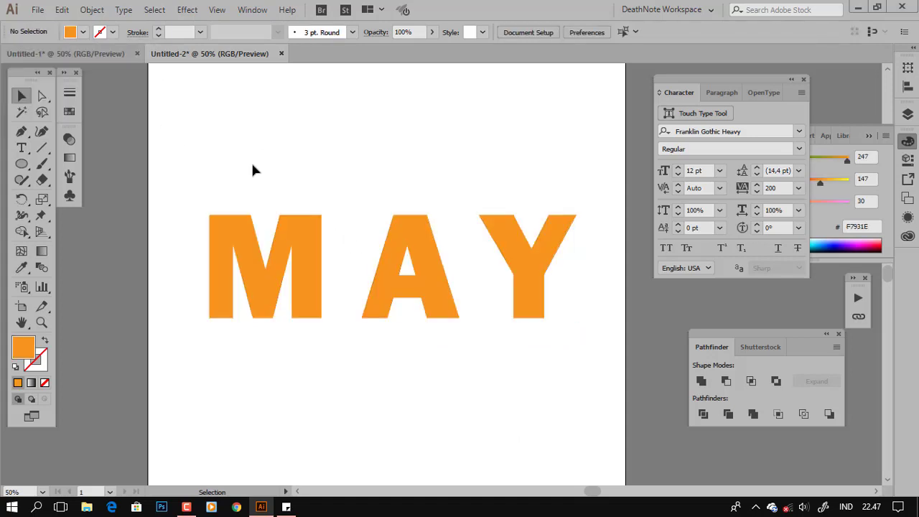
left_click_drag(253, 163, 607, 331)
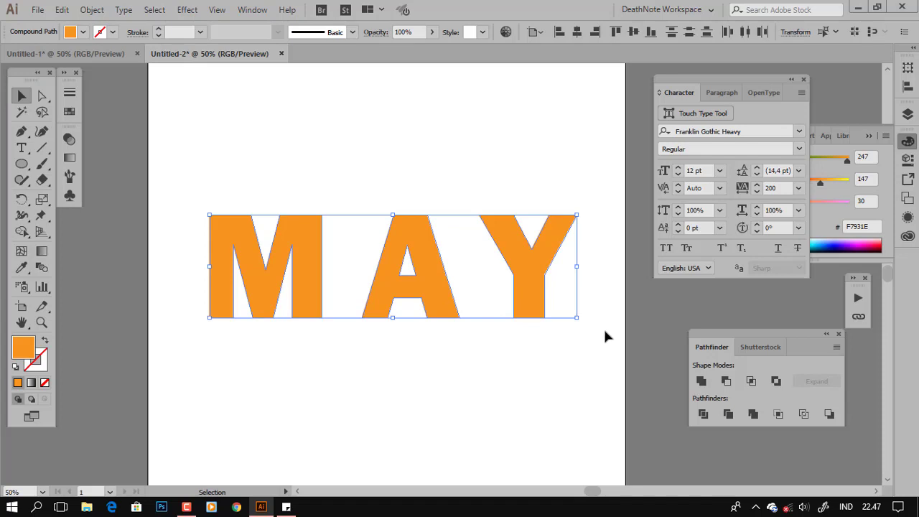
left_click(908, 114)
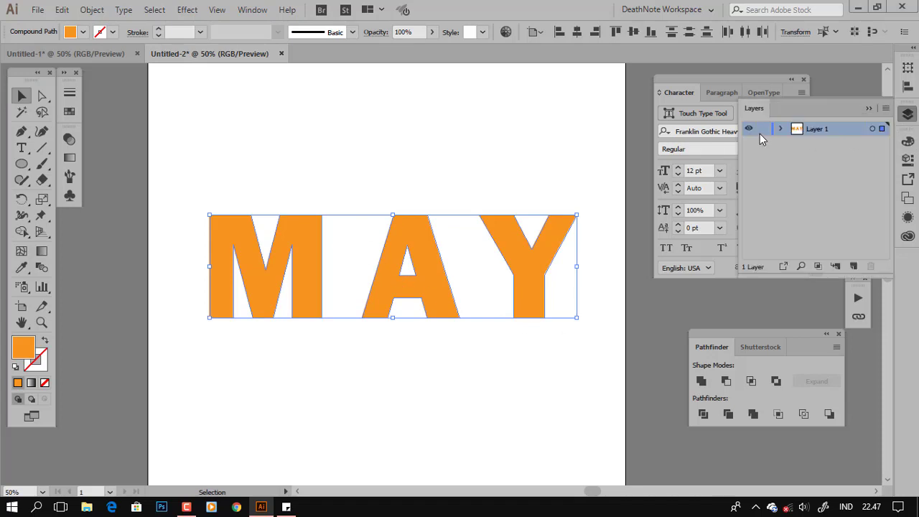
Step: Expand Layer 1, select the M, A and Y paths and apply Object > Group
left_click(779, 129)
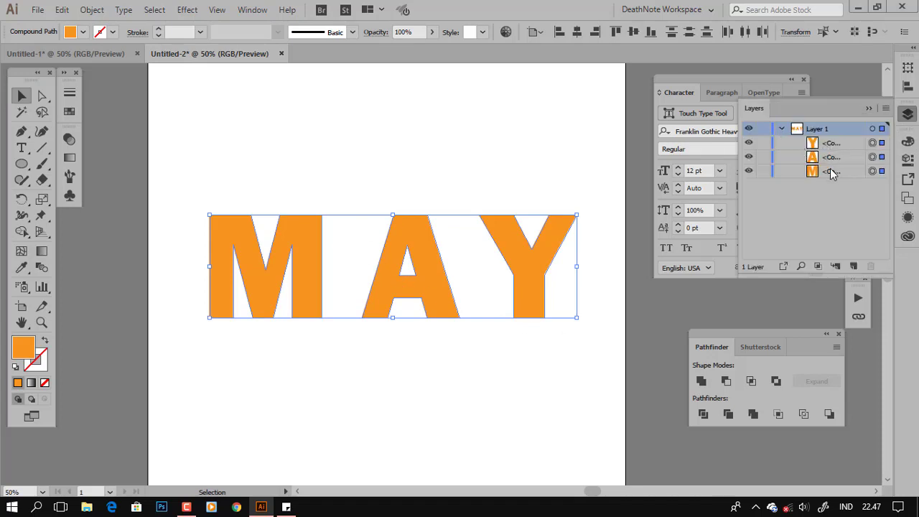
right_click(520, 234)
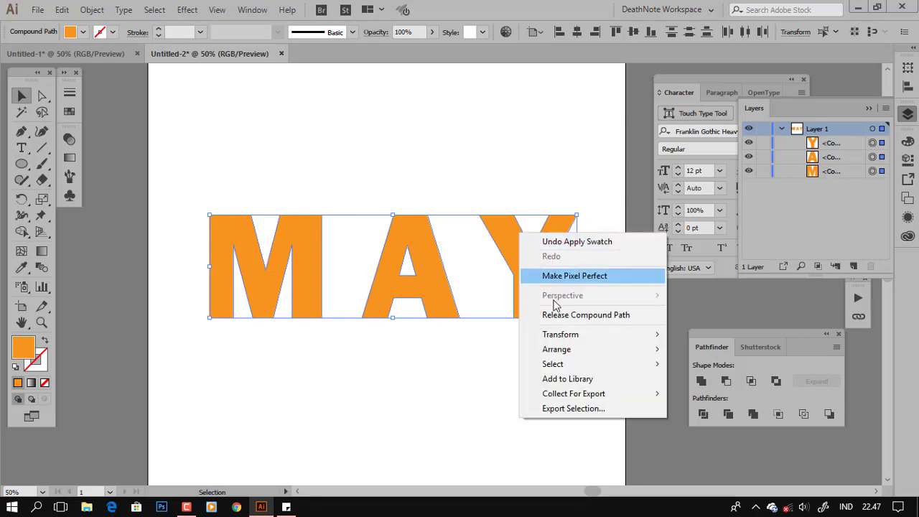
left_click(498, 203)
left_click_drag(244, 159, 563, 262)
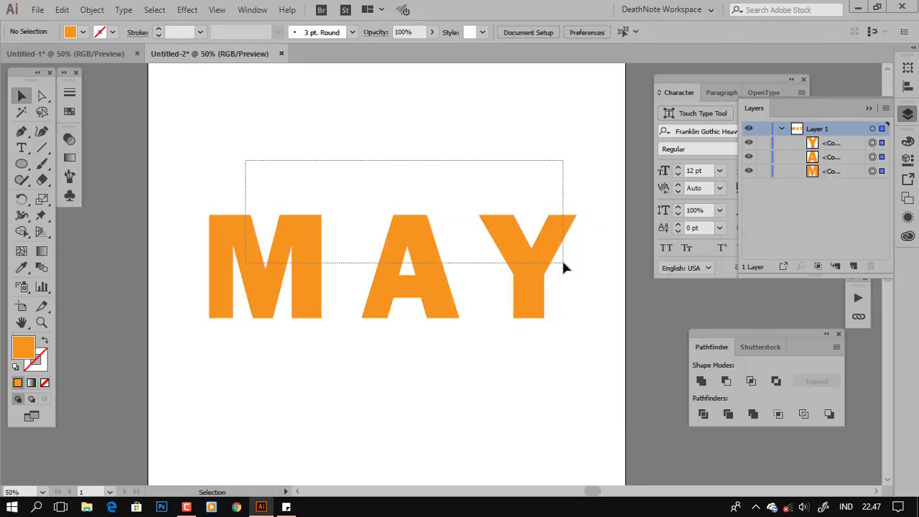
left_click(60, 10)
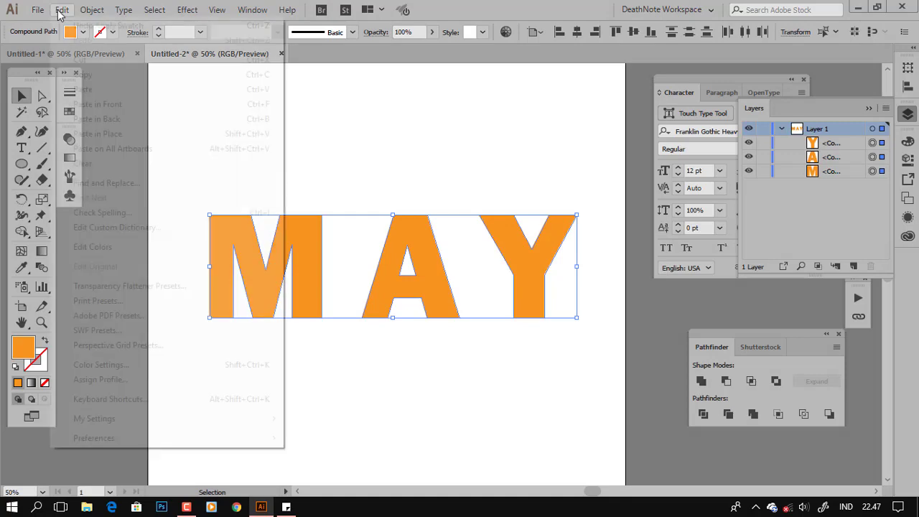
left_click(61, 10)
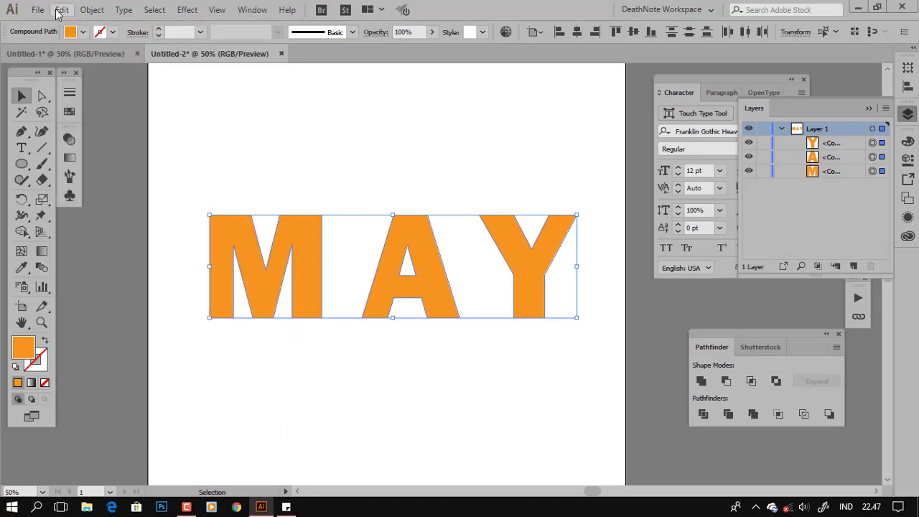
left_click(92, 10)
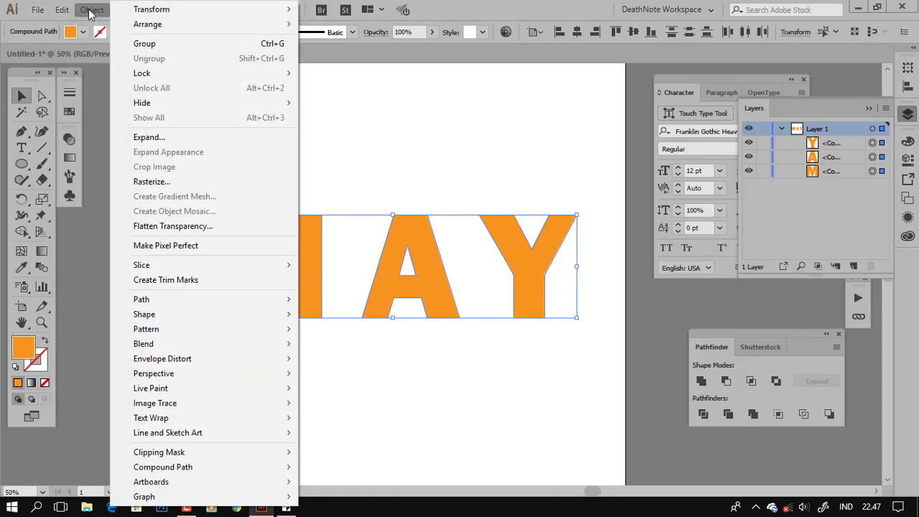
left_click(223, 46)
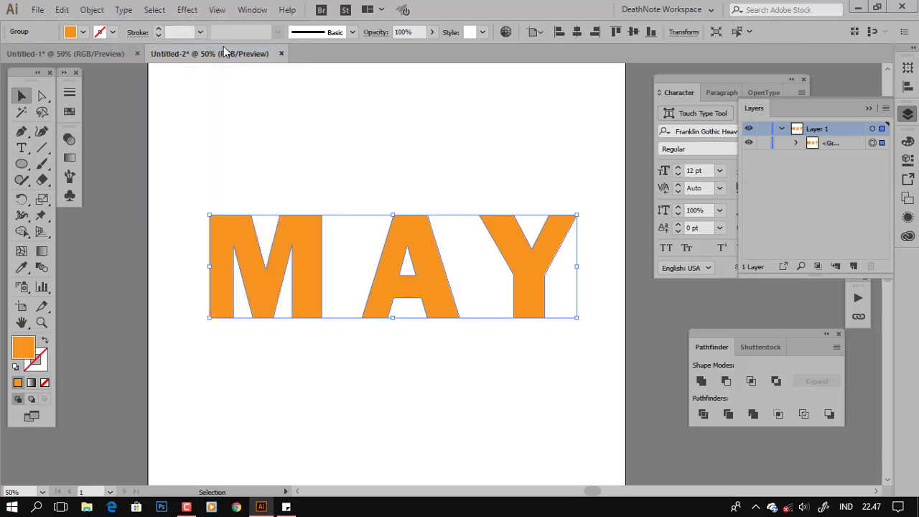
left_click(486, 160)
Step: Duplicate the MAY <Group> row in the Layers panel and select the top copy
left_click(423, 262)
left_click_drag(834, 144, 854, 268)
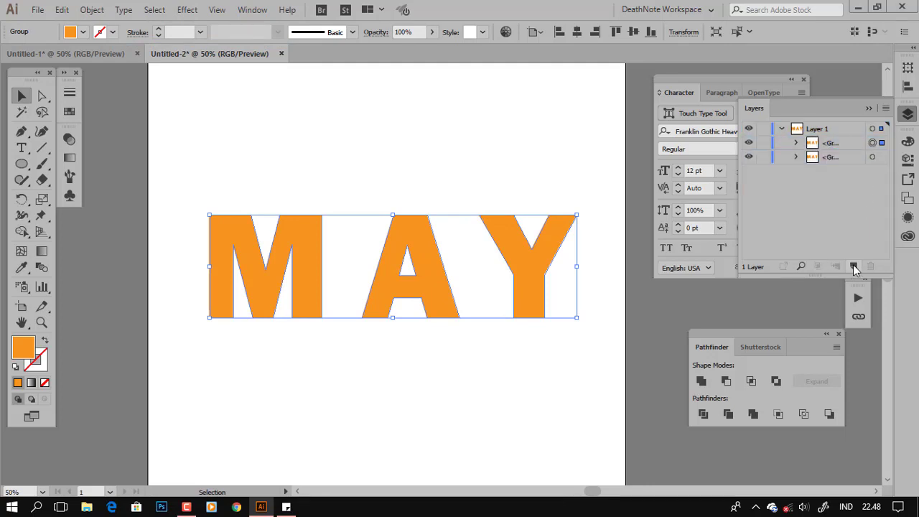
left_click(750, 145)
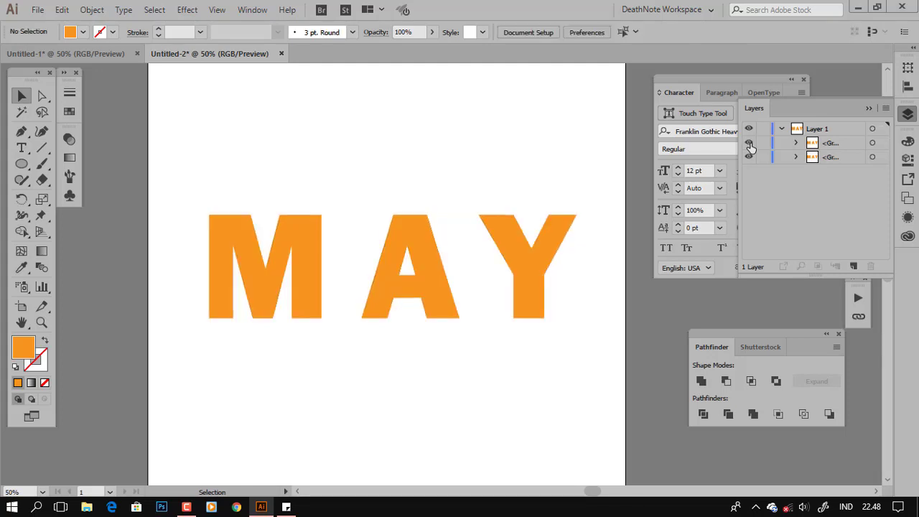
left_click(521, 235)
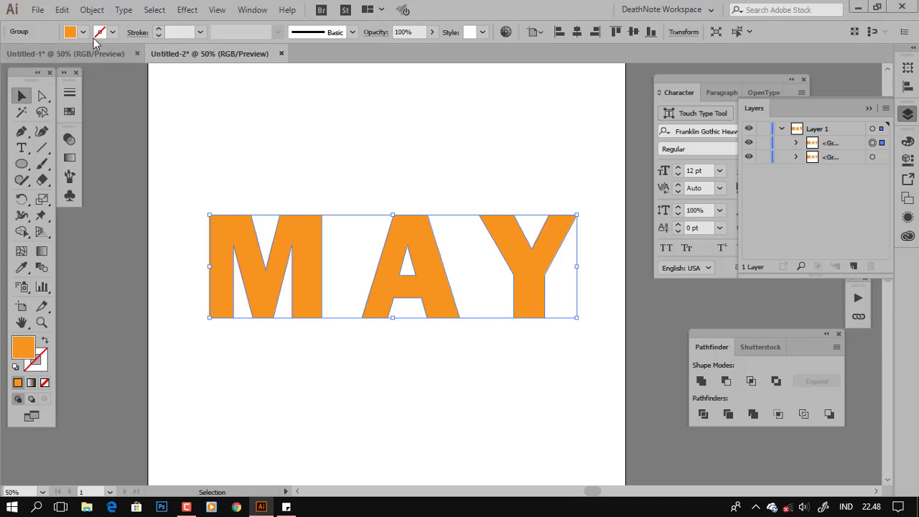
Step: Recolour the top MAY copy red-orange
left_click(83, 31)
left_click(122, 54)
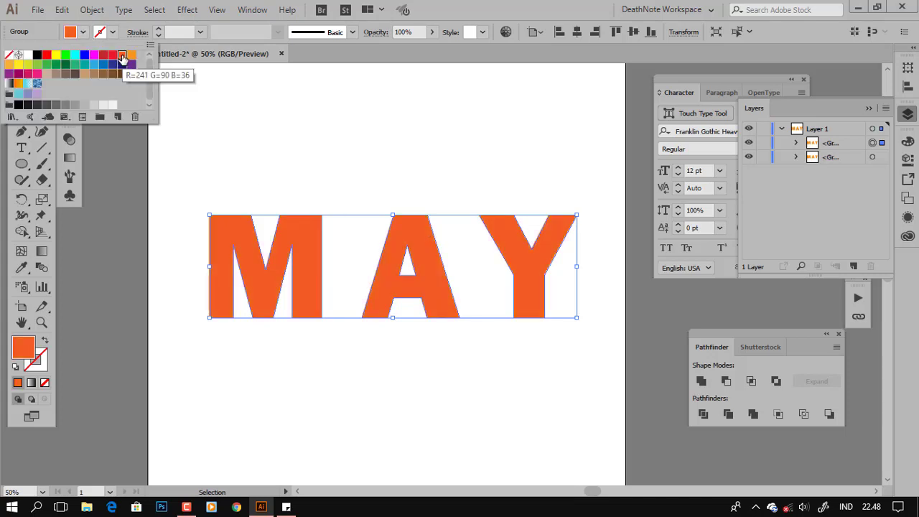
left_click(332, 152)
left_click_drag(308, 224, 360, 346)
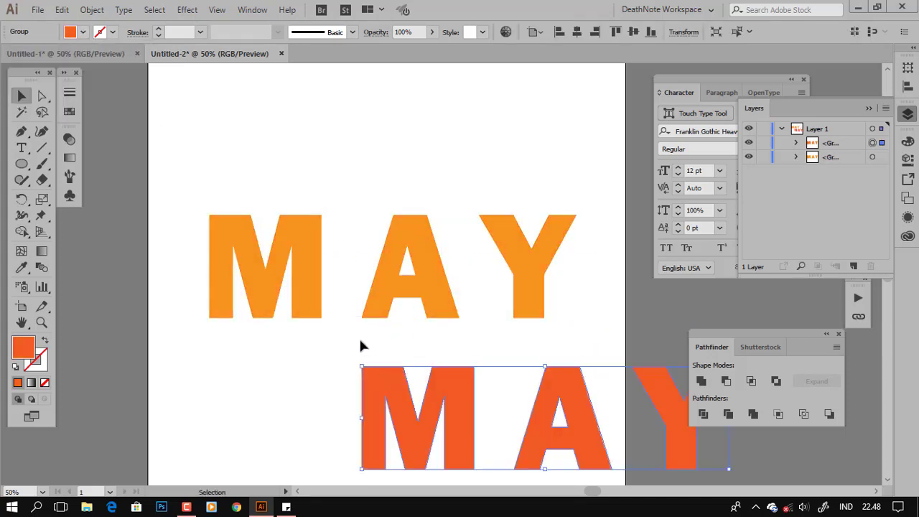
key("ctrl+z")
Step: Offset the red-orange copy slightly right and move it below the orange MAY in Layers
left_click(400, 150)
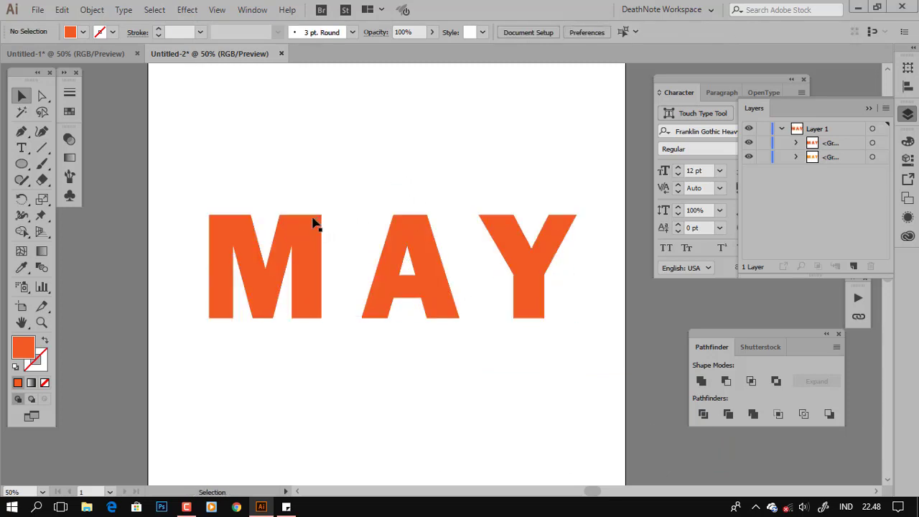
left_click(559, 237)
scroll(358, 247, "up", 1)
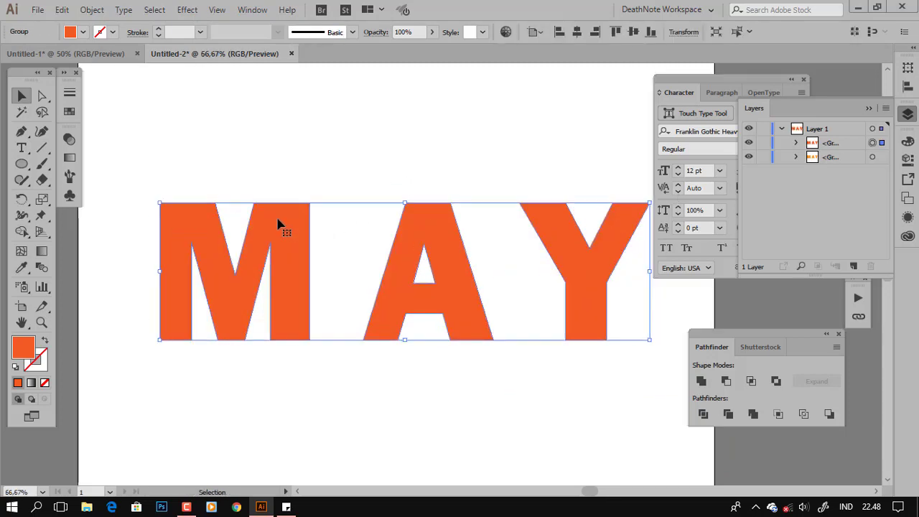
left_click_drag(287, 224, 302, 222)
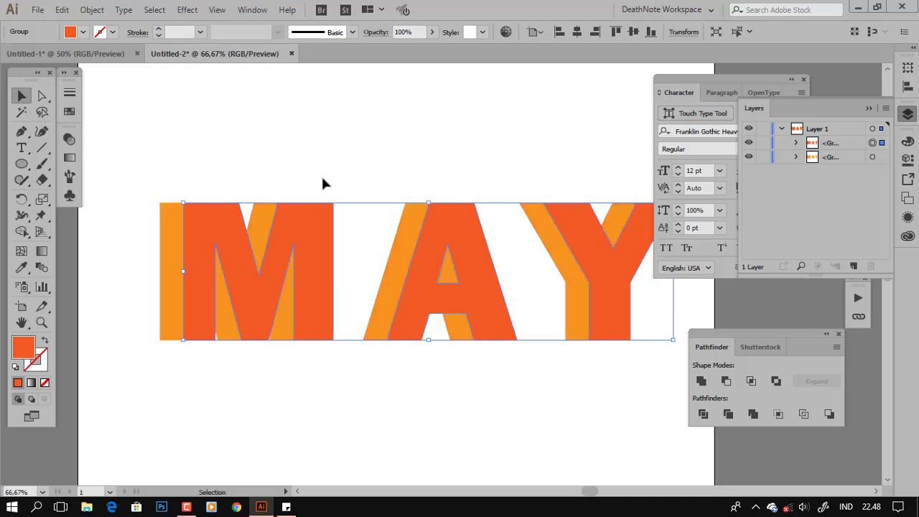
left_click(322, 179)
left_click(314, 229)
left_click_drag(852, 148, 851, 165)
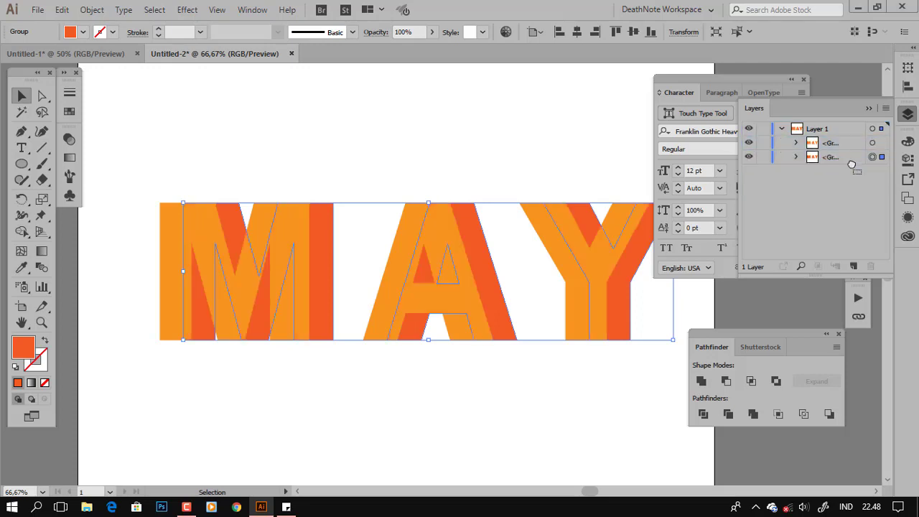
left_click(501, 171)
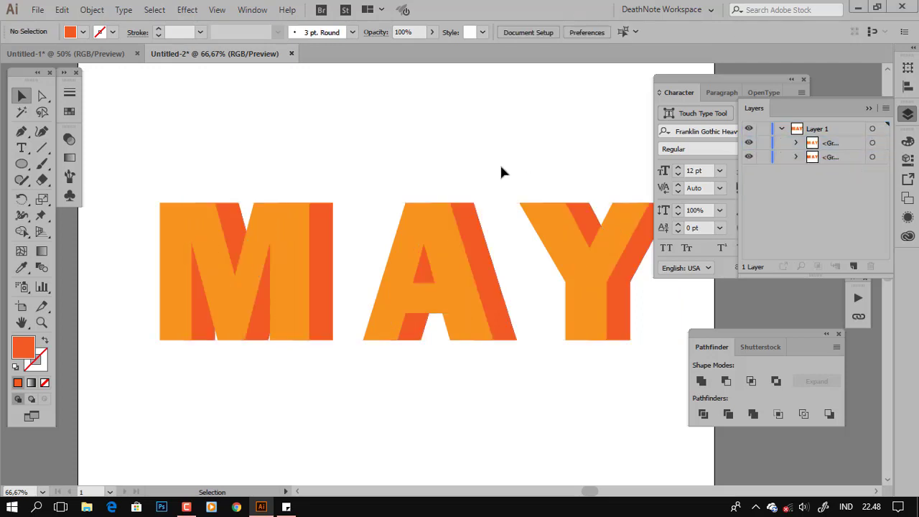
Step: Collapse the Character panel and hide the red-orange shadow group
left_click(791, 79)
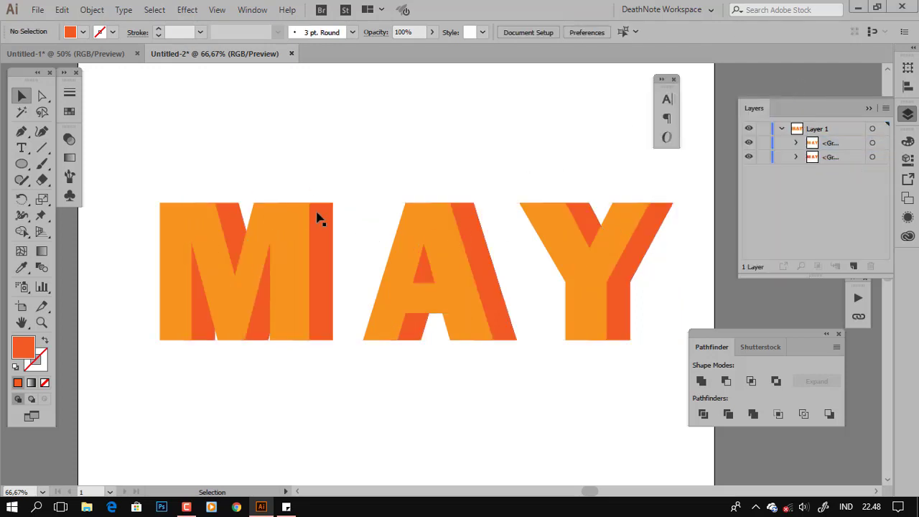
left_click(282, 222)
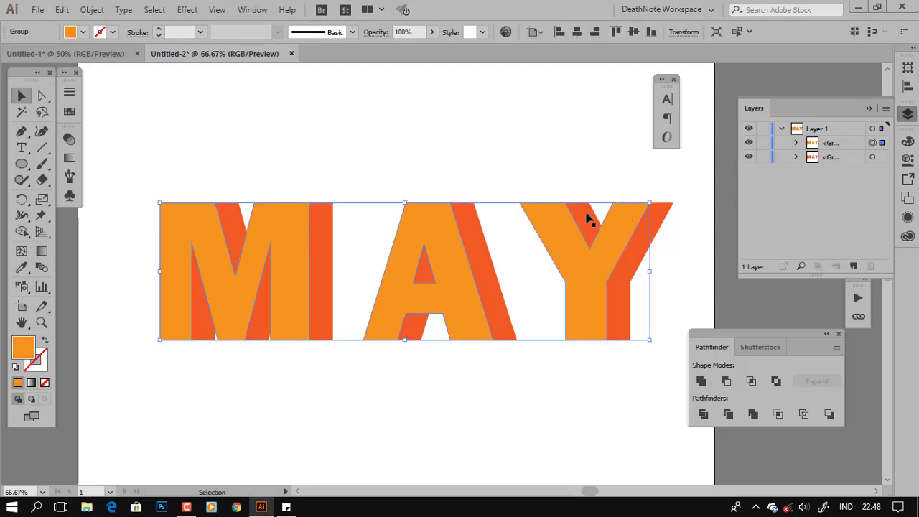
left_click(580, 181)
left_click(588, 213)
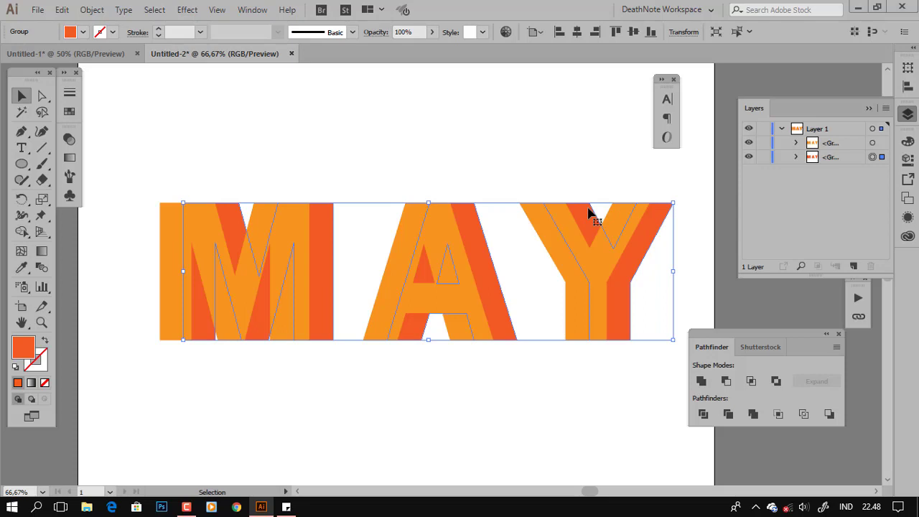
left_click(748, 159)
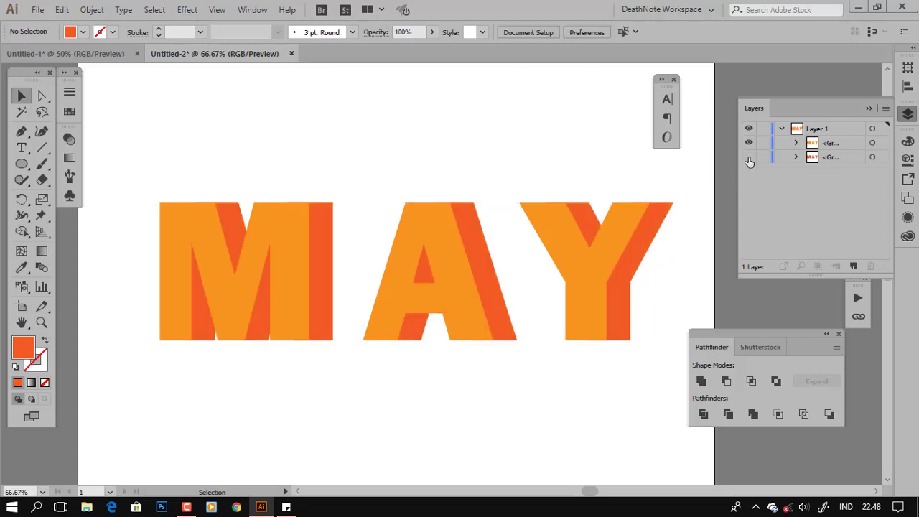
left_click(748, 159)
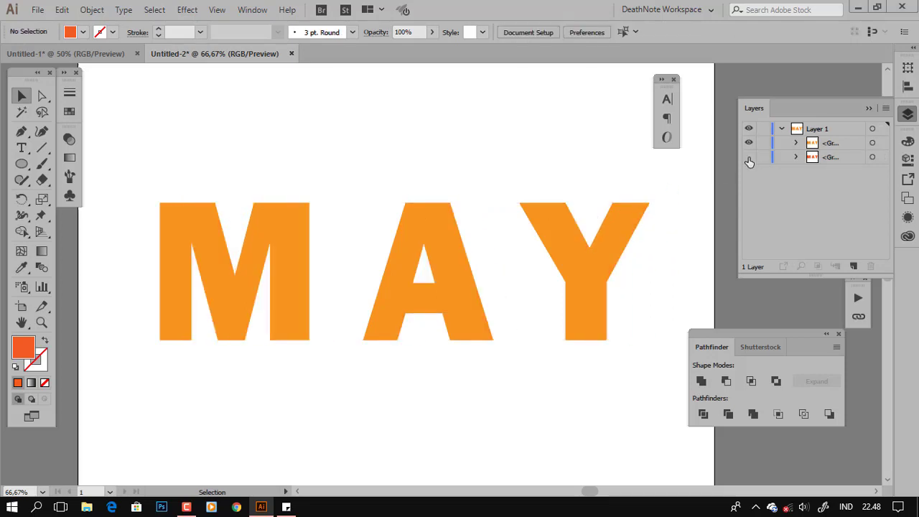
left_click(271, 219)
Step: Ungroup the orange MAY group into separate M, A and Y letter shapes
scroll(266, 217, "up", 1)
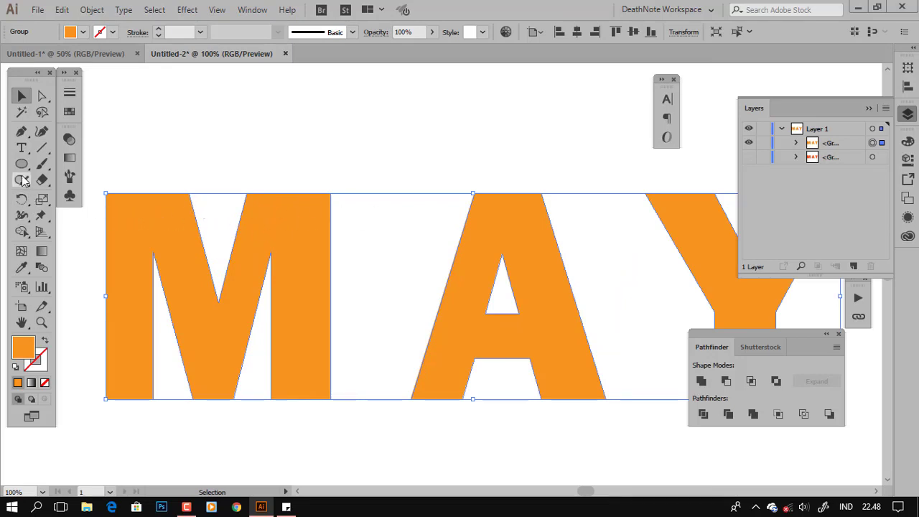
right_click(485, 233)
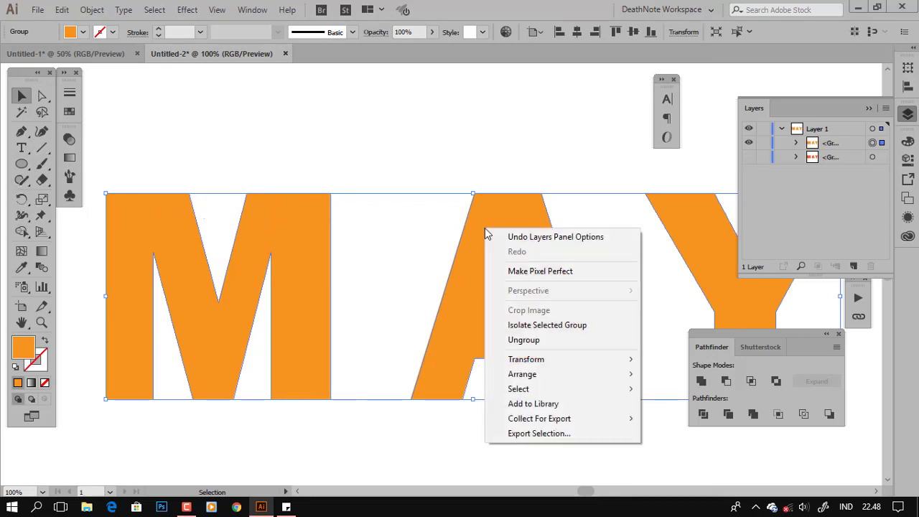
left_click(513, 340)
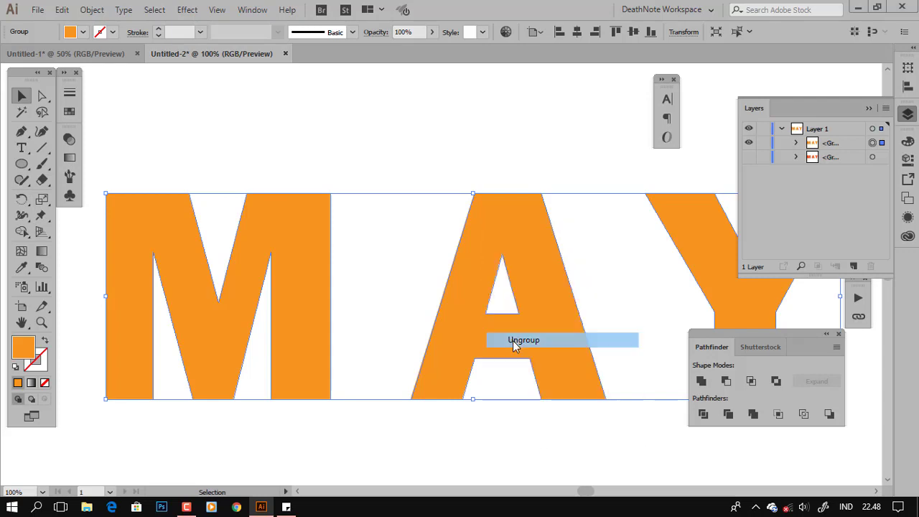
left_click(404, 172)
left_click(22, 131)
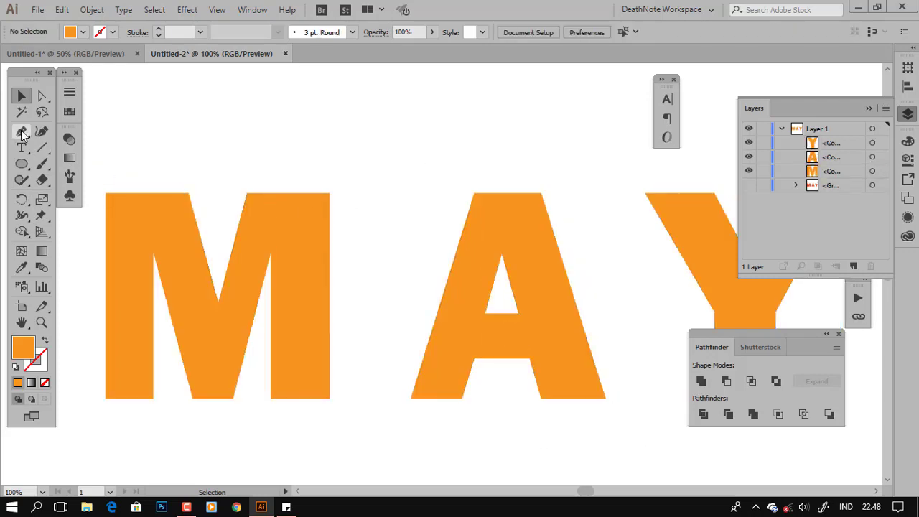
Step: Pen-draw notch triangles over the M's upper right and upper left edges
scroll(245, 236, "up", 1)
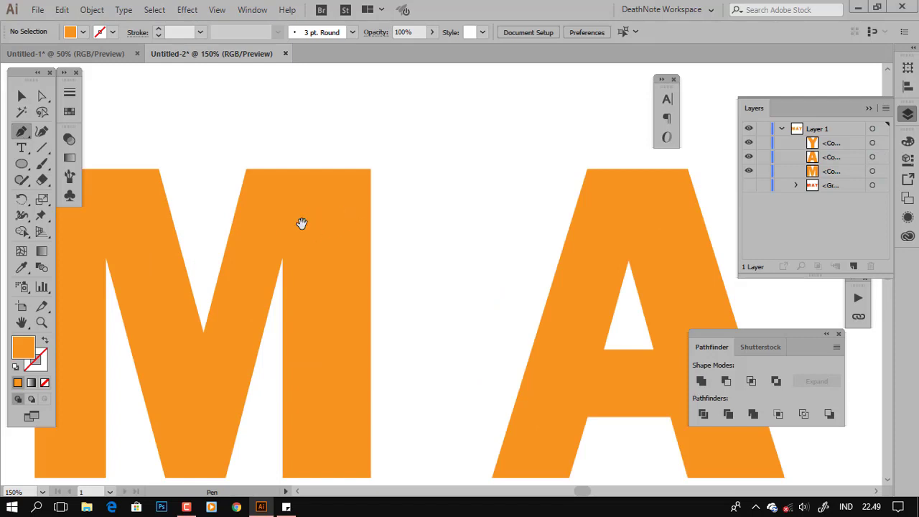
left_click_drag(302, 223, 400, 233)
left_click(472, 211)
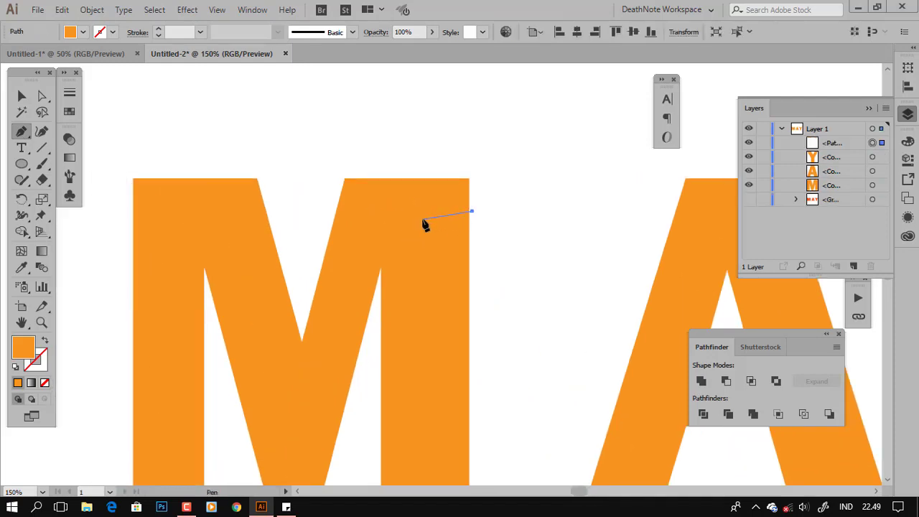
left_click(422, 219)
left_click(477, 235)
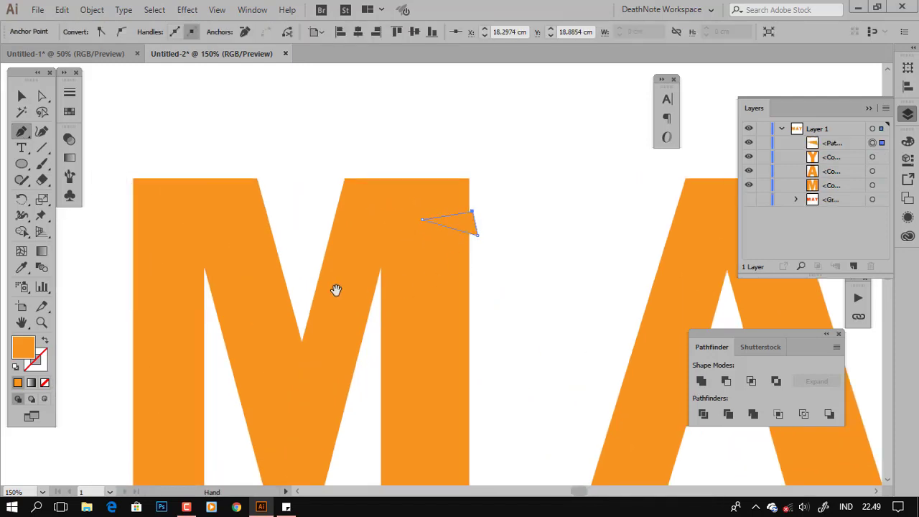
left_click_drag(336, 289, 381, 282)
left_click(270, 225)
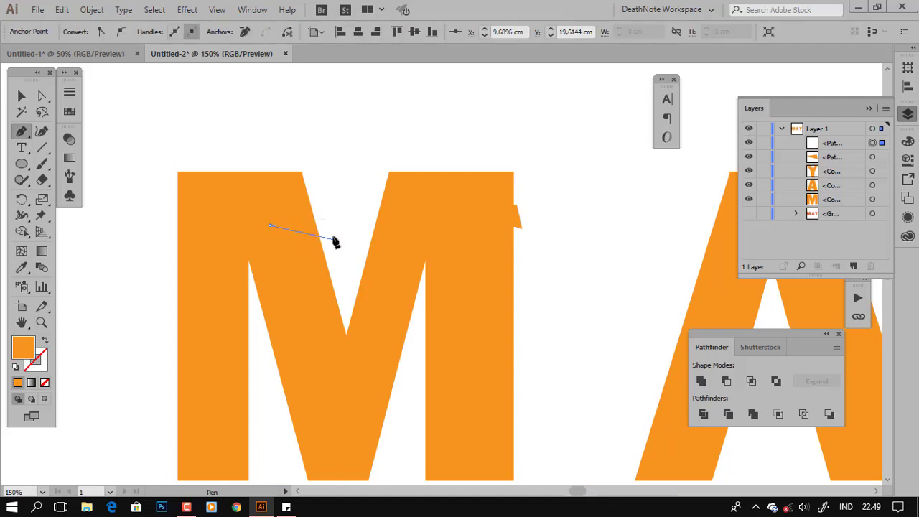
left_click(334, 240)
left_click(325, 218)
Step: Draw a third notch triangle over the M's lower right edge
left_click(270, 226)
left_click_drag(449, 248, 408, 143)
left_click(482, 280)
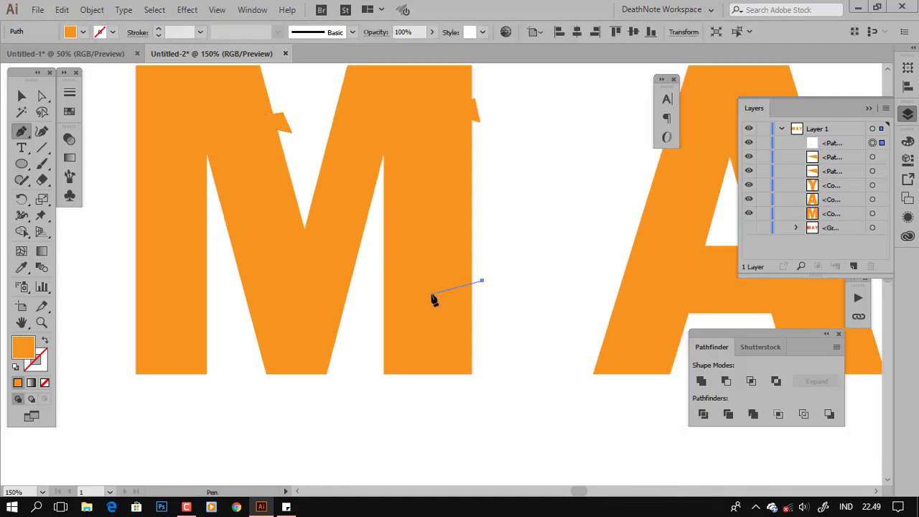
left_click(484, 300)
left_click(430, 293)
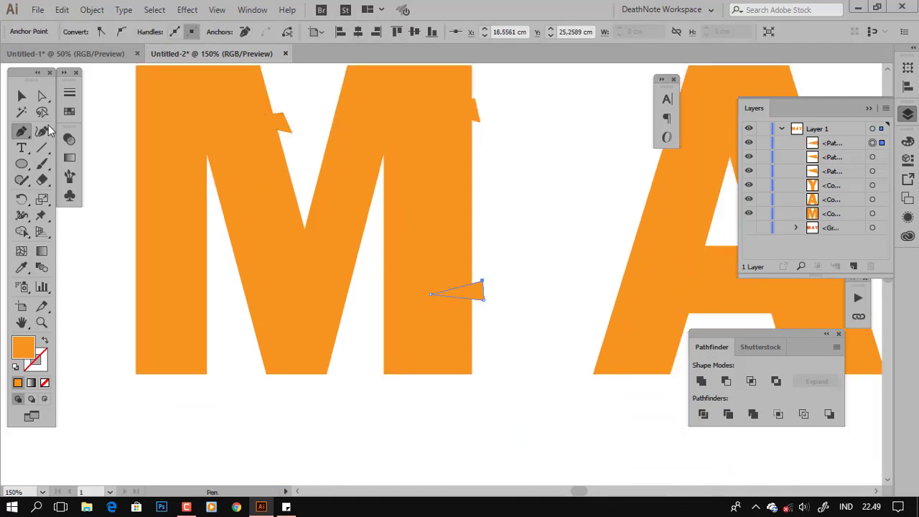
Step: Marquee-select the M with its triangles and apply Pathfinder Minus Front
left_click(20, 103)
scroll(358, 208, "down", 2)
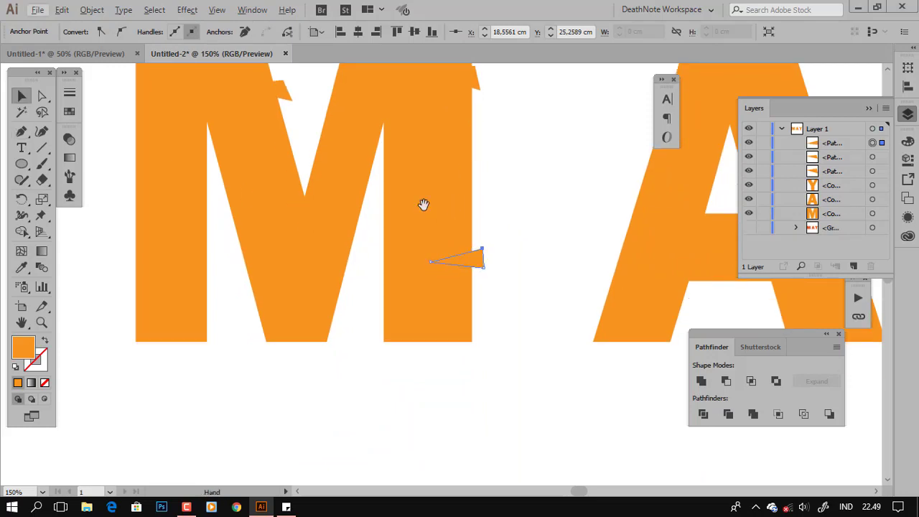
left_click_drag(420, 203, 457, 281)
mouse_move(189, 87)
left_mouse_down()
mouse_move(517, 342)
mouse_move(551, 383)
left_mouse_up()
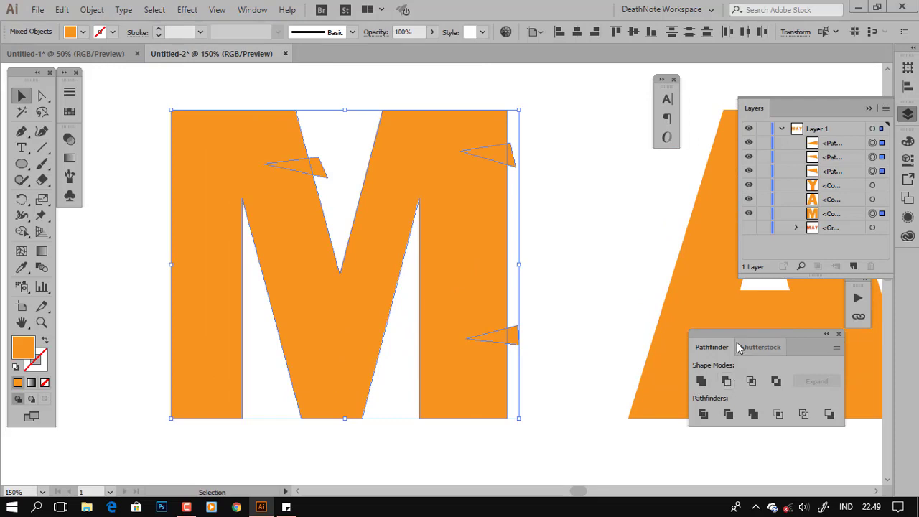
left_click_drag(737, 342, 605, 168)
left_click(594, 214)
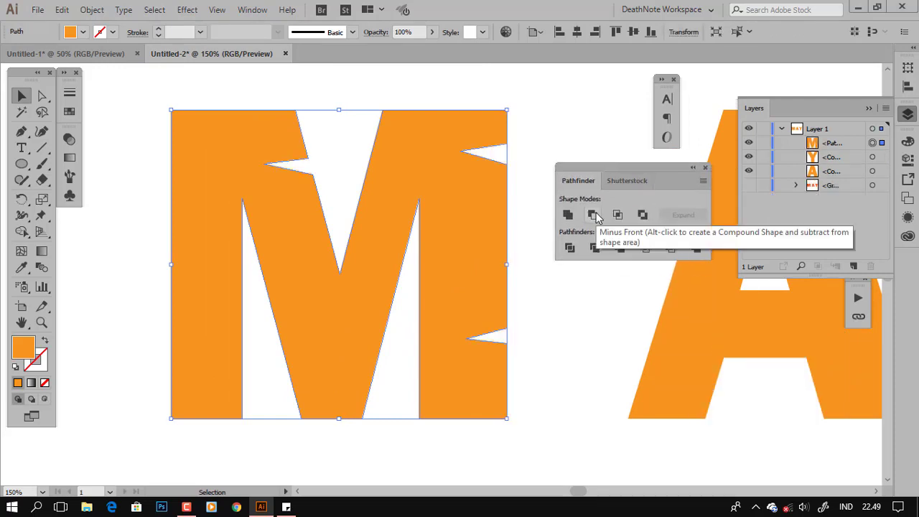
left_click(561, 314)
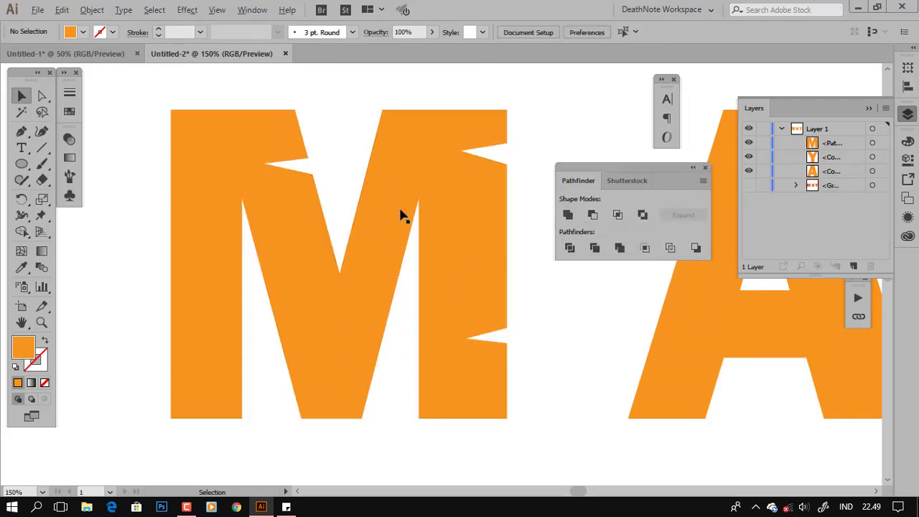
scroll(413, 271, "down", 2)
left_click_drag(480, 292, 326, 273)
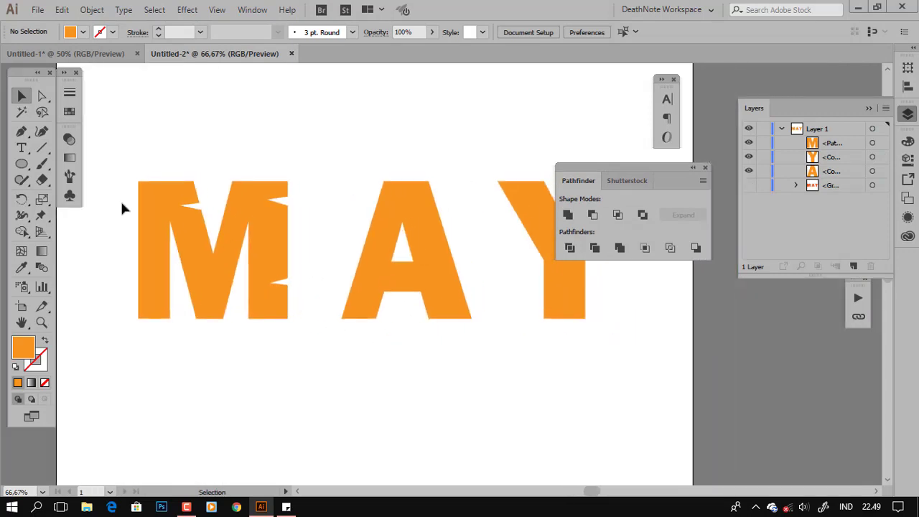
Step: Pen-draw notch triangles on the A's right edge and lower left
left_click(29, 133)
scroll(451, 236, "up", 2)
left_click_drag(378, 214, 429, 205)
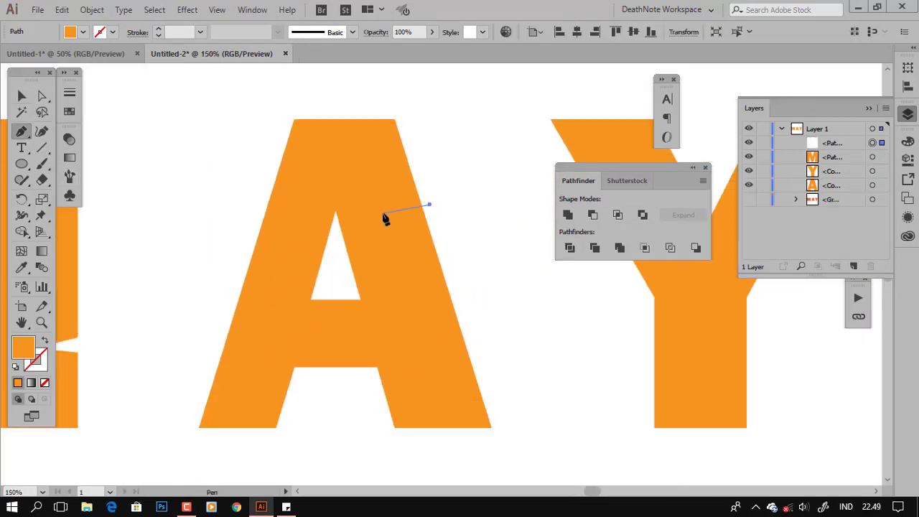
left_click(435, 220)
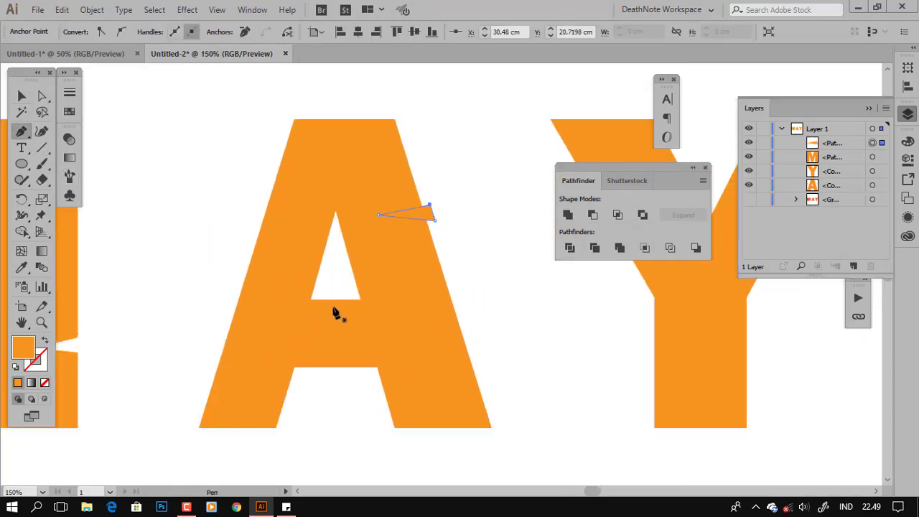
left_click(299, 386)
left_click(249, 391)
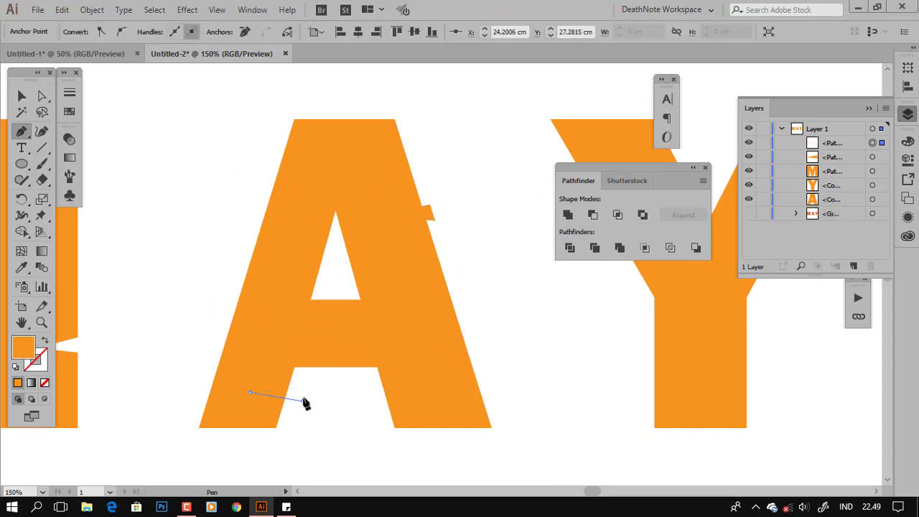
left_click(301, 399)
left_click(491, 373)
Step: Draw two more notch triangles along the A's lower right edge
left_click(445, 379)
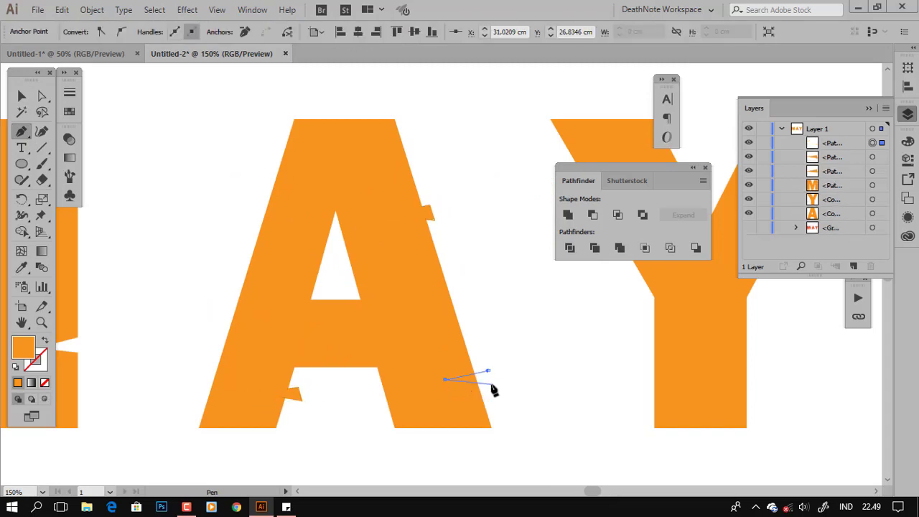
left_click(493, 385)
left_click(492, 373)
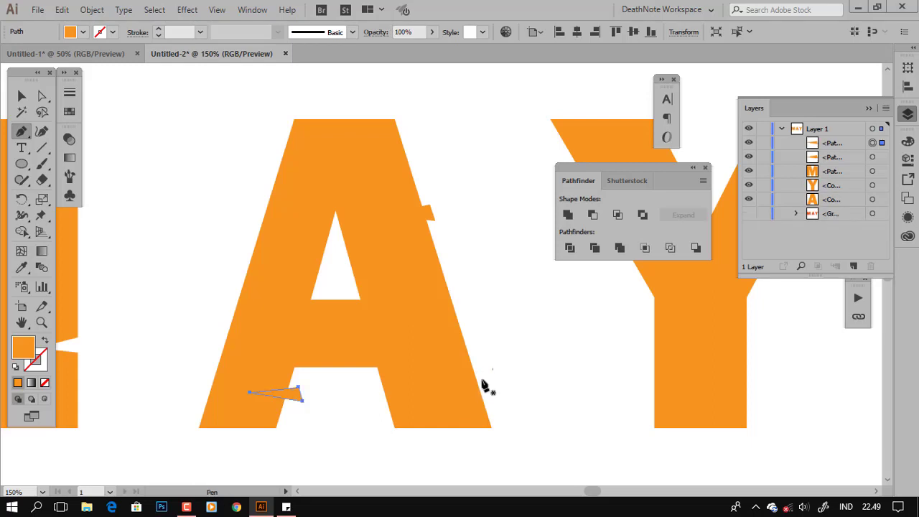
left_click(444, 384)
left_click(490, 394)
left_click(482, 374)
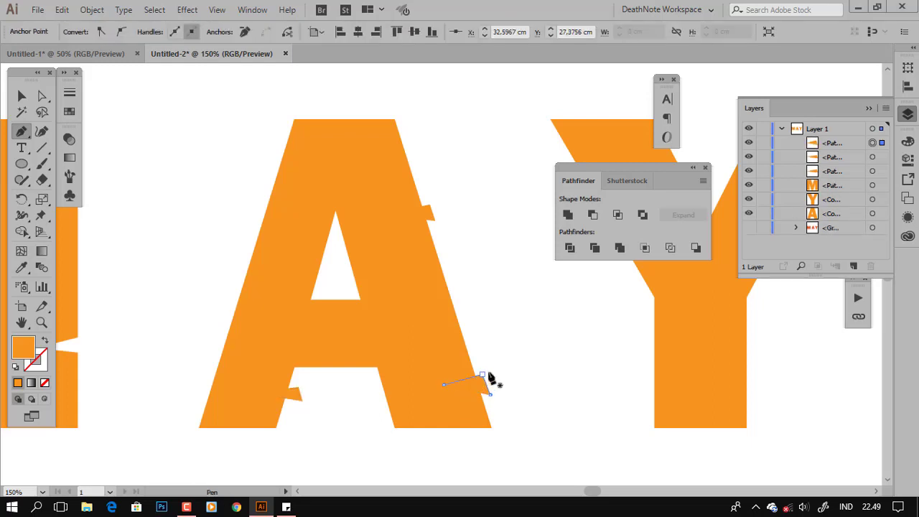
Step: Select the A with its triangles and subtract them using Minus Front
left_click(22, 95)
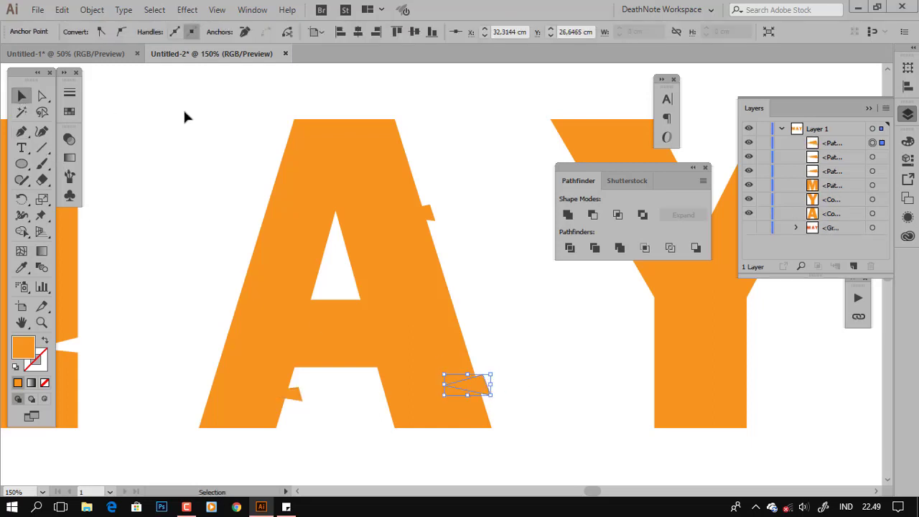
left_click_drag(180, 106, 482, 426)
left_click(592, 214)
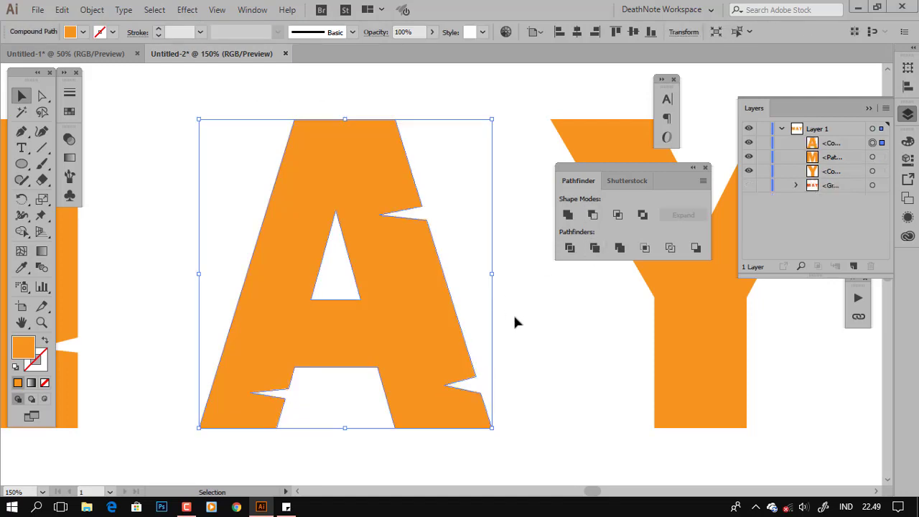
left_click_drag(496, 329, 279, 332)
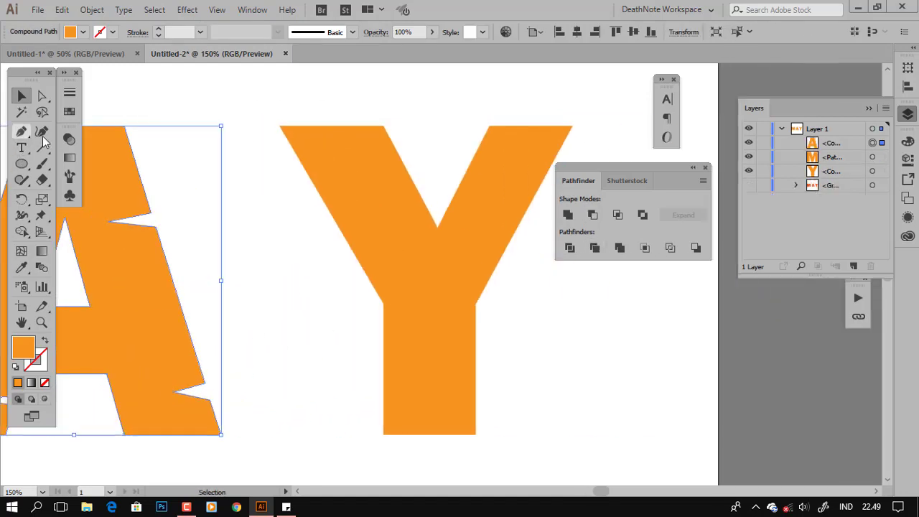
Step: Pen-draw triangles over the Y's top, right arm and stem
left_click(21, 131)
left_click(359, 151)
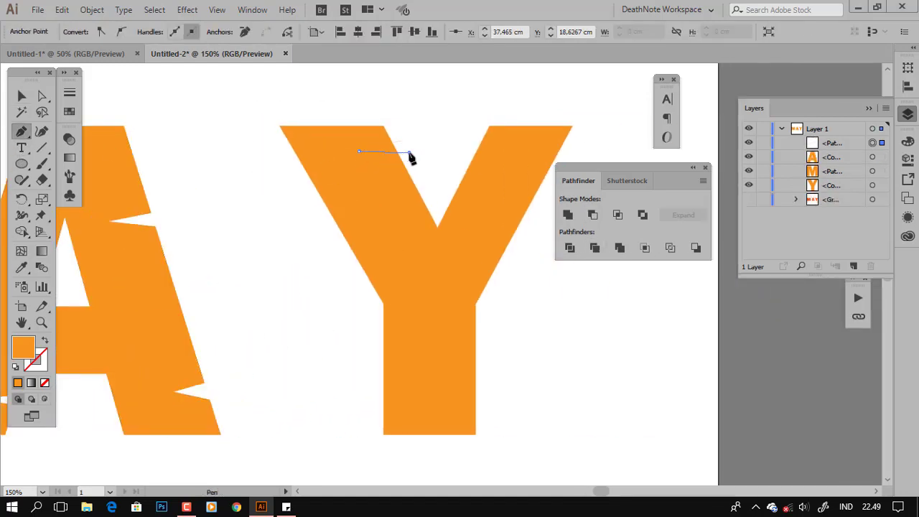
left_click(401, 142)
left_click(529, 228)
left_click(477, 237)
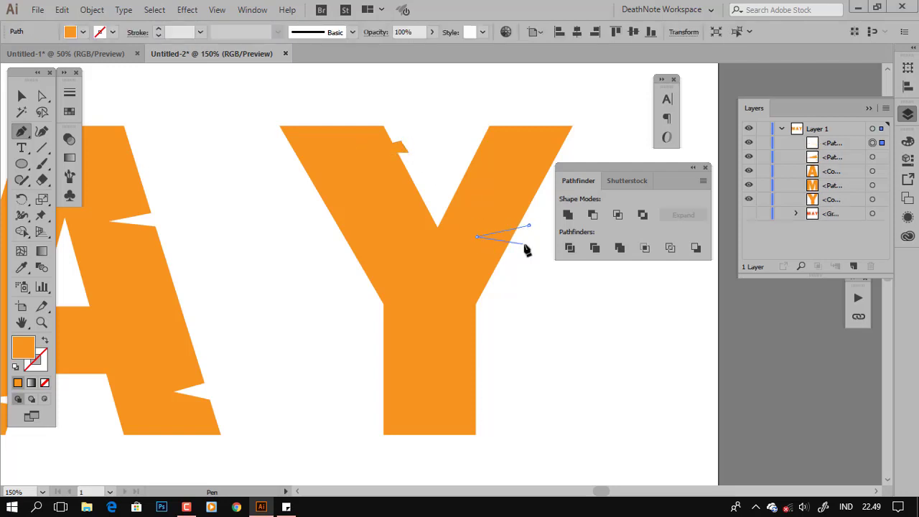
left_click(526, 245)
left_click(529, 228)
left_click(488, 348)
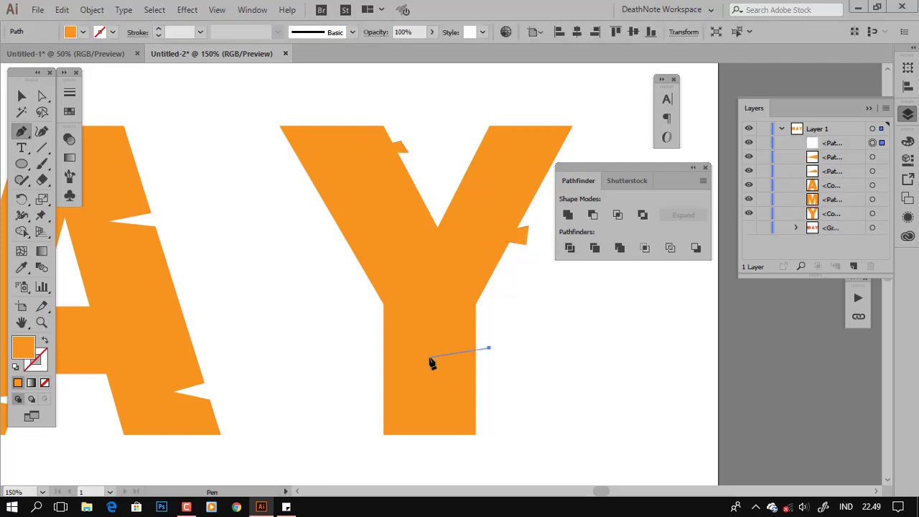
left_click(425, 357)
left_click(488, 362)
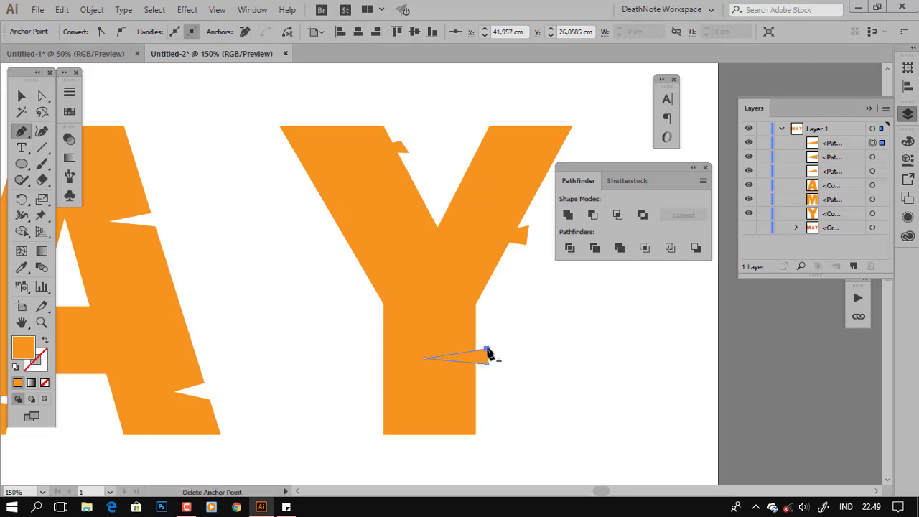
left_click(488, 348)
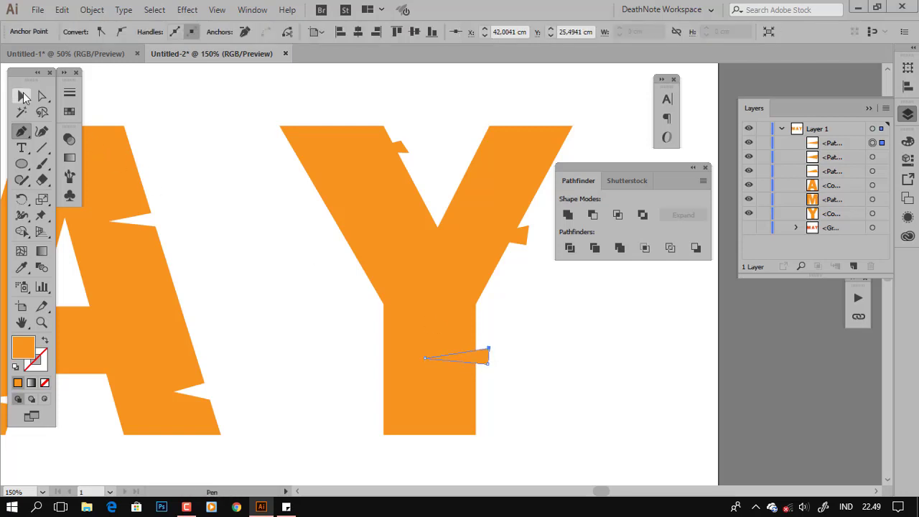
Step: Select the Y with its three triangles and apply Pathfinder Minus Front
left_click(22, 96)
mouse_move(325, 110)
left_mouse_down()
mouse_move(529, 388)
mouse_move(522, 403)
left_mouse_up()
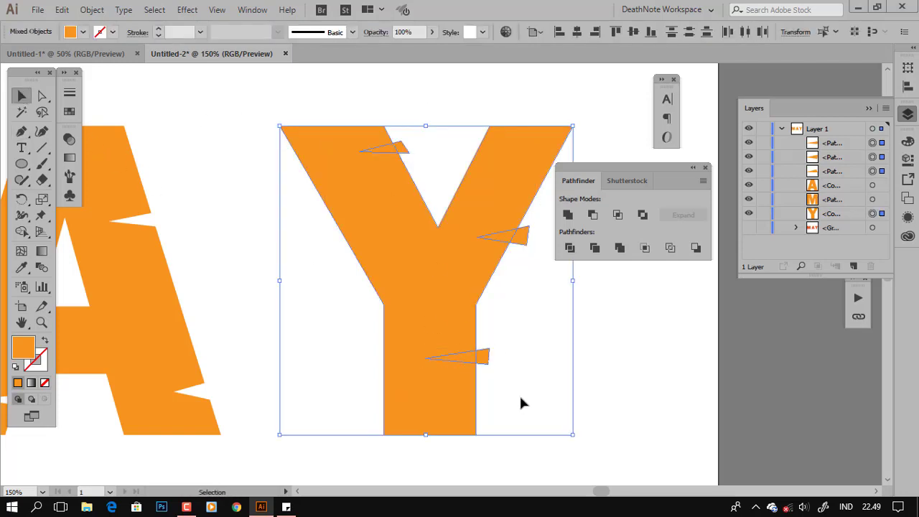
left_click(591, 216)
left_click(360, 272)
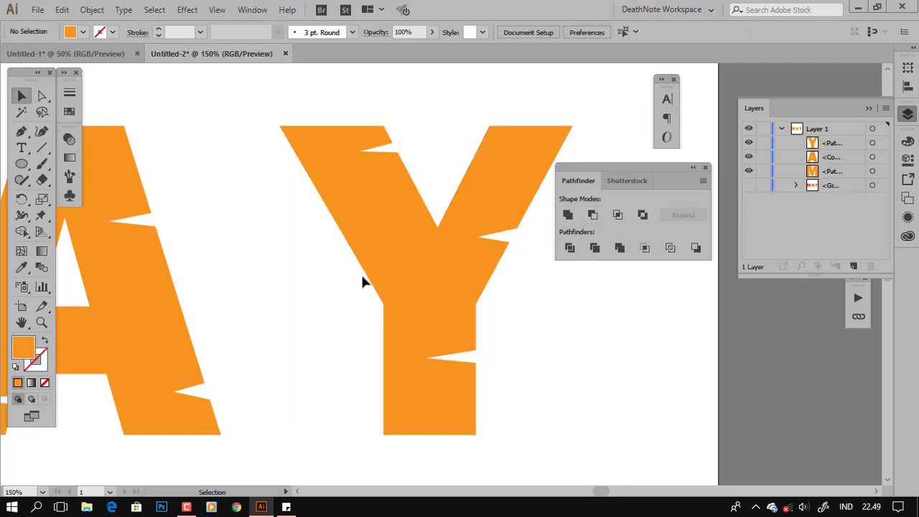
scroll(360, 272, "down", 3)
Step: Toggle the hidden red-orange MAY copy visible in the Layers panel as an offset shadow
scroll(352, 263, "left", 5)
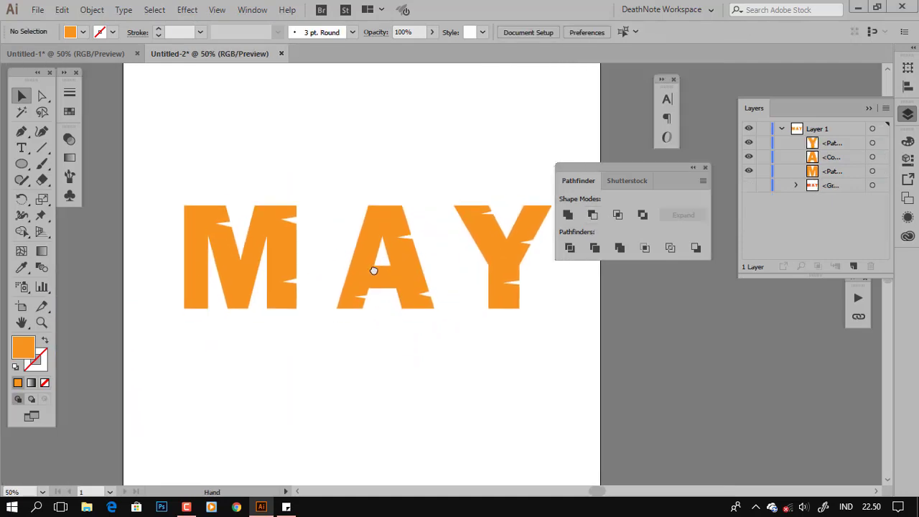
left_click(749, 186)
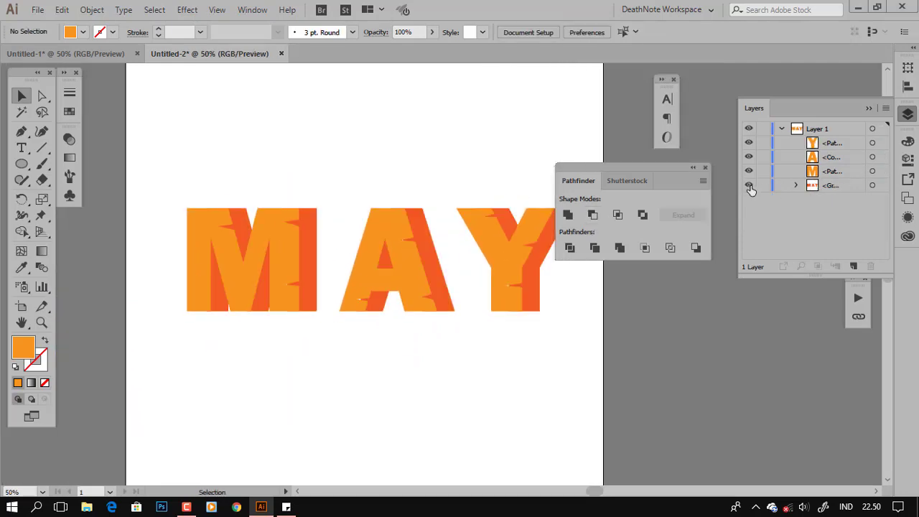
left_click(748, 186)
left_click_drag(656, 170, 686, 164)
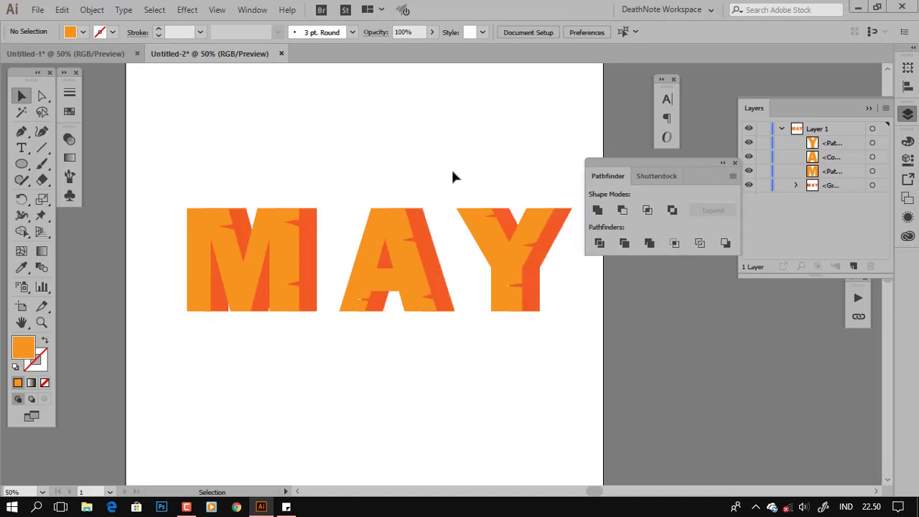
left_click_drag(171, 185, 524, 333)
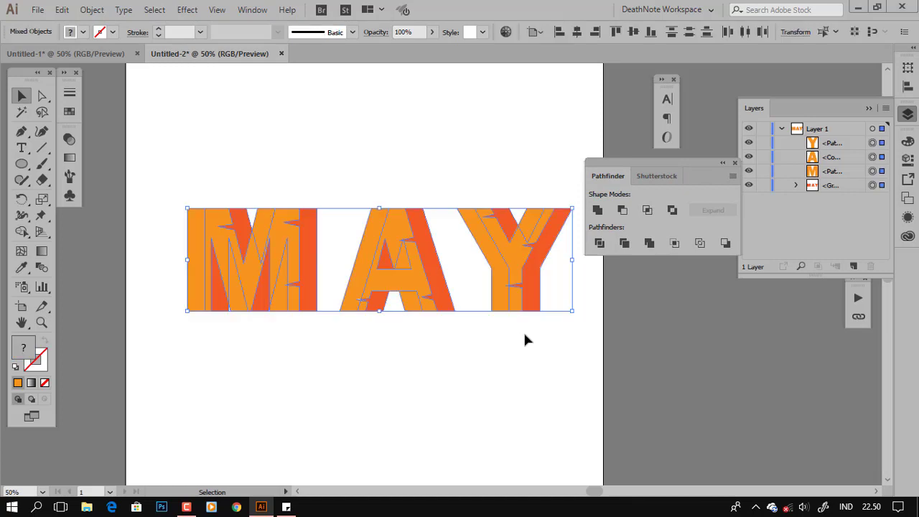
left_click(375, 390)
scroll(344, 302, "up", 6)
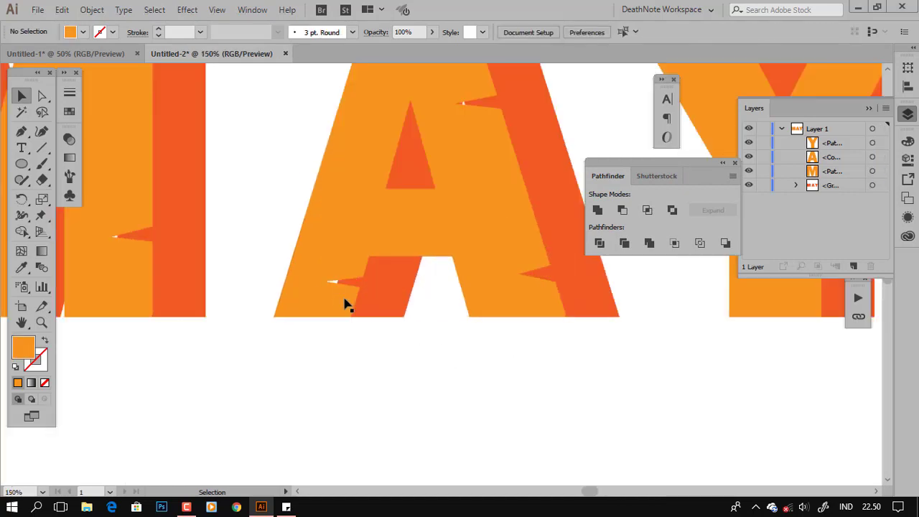
Step: With Direct Selection, drag the A's notch tip anchor right to close its white gap
left_click(335, 297)
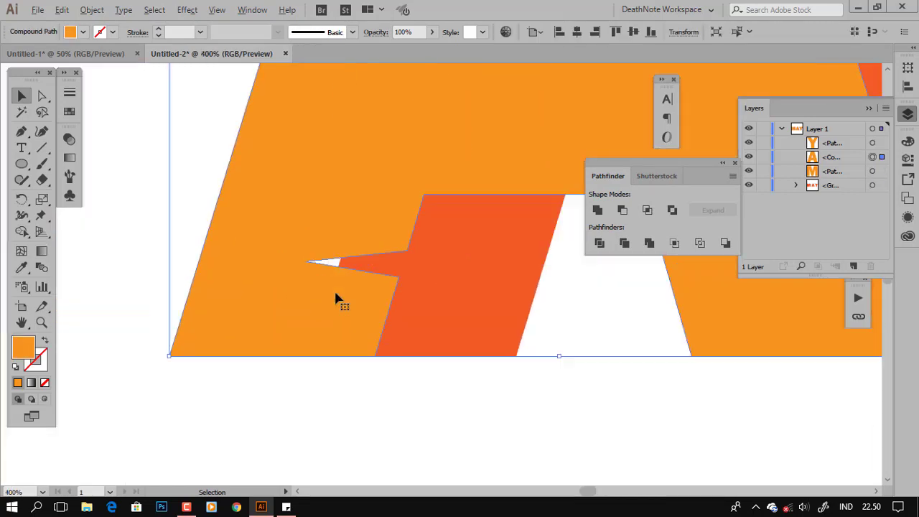
left_click(42, 96)
scroll(319, 266, "up", 1)
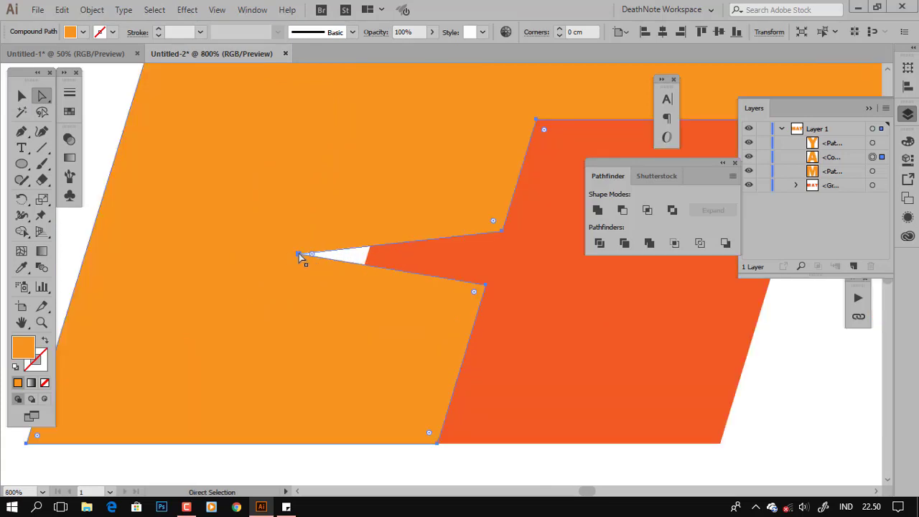
left_click_drag(299, 254, 378, 260)
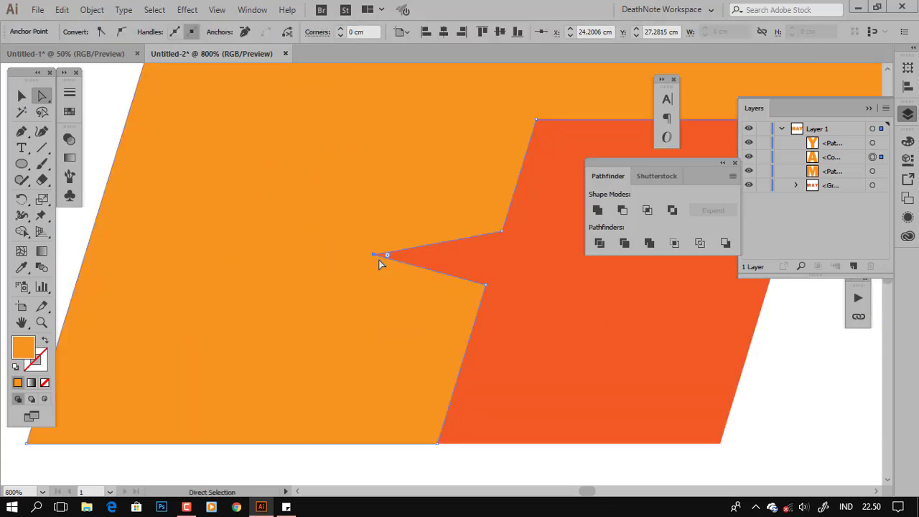
scroll(379, 261, "down", 8)
scroll(287, 245, "up", 1)
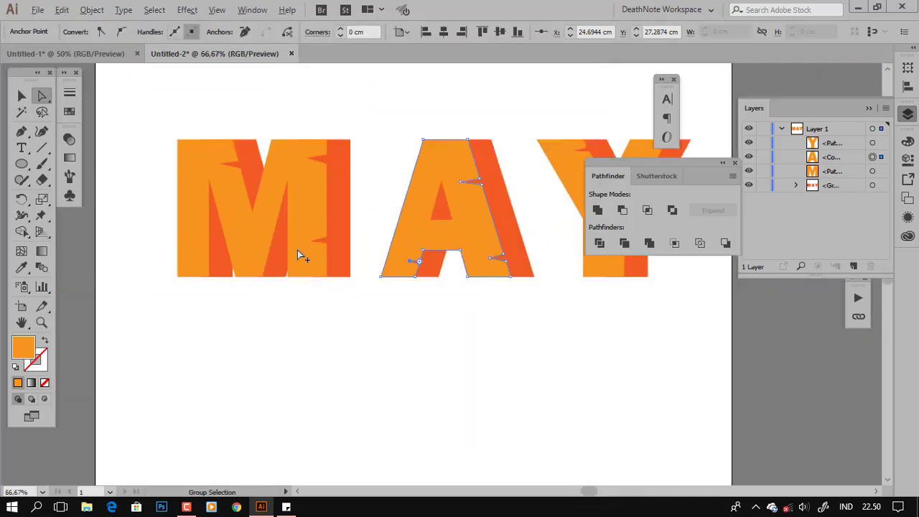
scroll(318, 233, "up", 3)
scroll(328, 238, "up", 3)
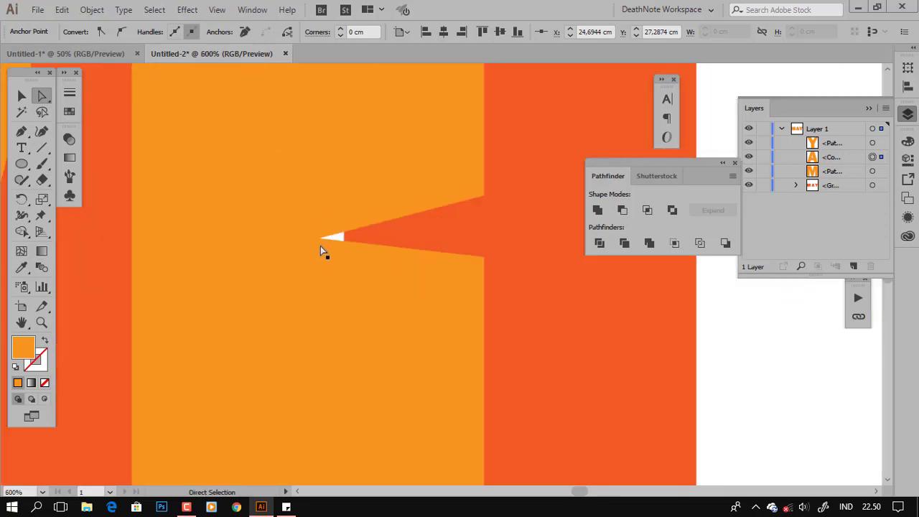
Step: Drag the M's notch tip anchor right to close its white gap
left_click(320, 237)
left_click_drag(320, 238, 353, 237)
key("v")
scroll(317, 247, "down", 8)
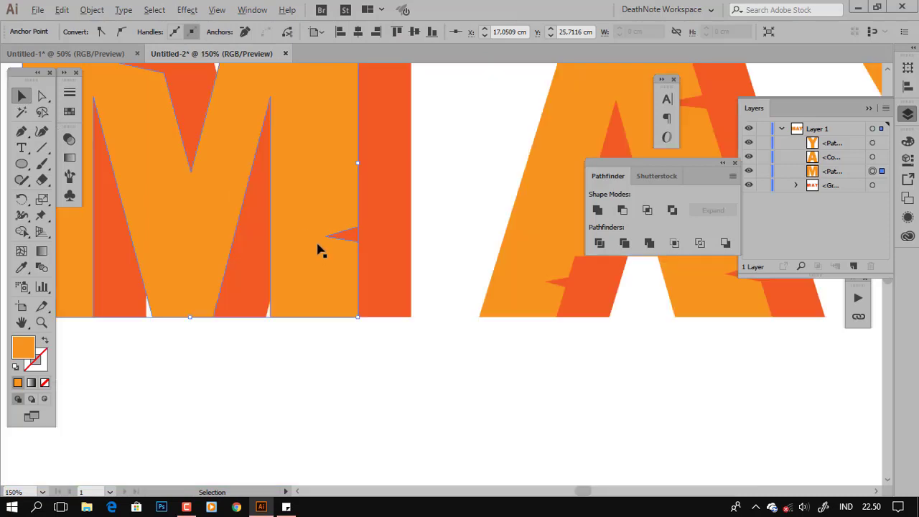
left_click(433, 350)
scroll(564, 244, "up", 5)
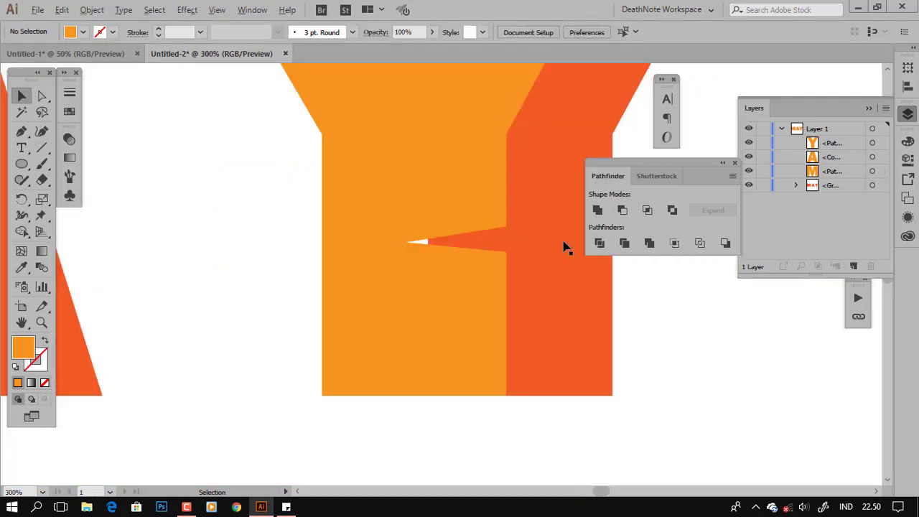
Step: Drag the Y's notch tip anchor right to close its gap, then reselect all letters
left_click(452, 221)
left_click(41, 96)
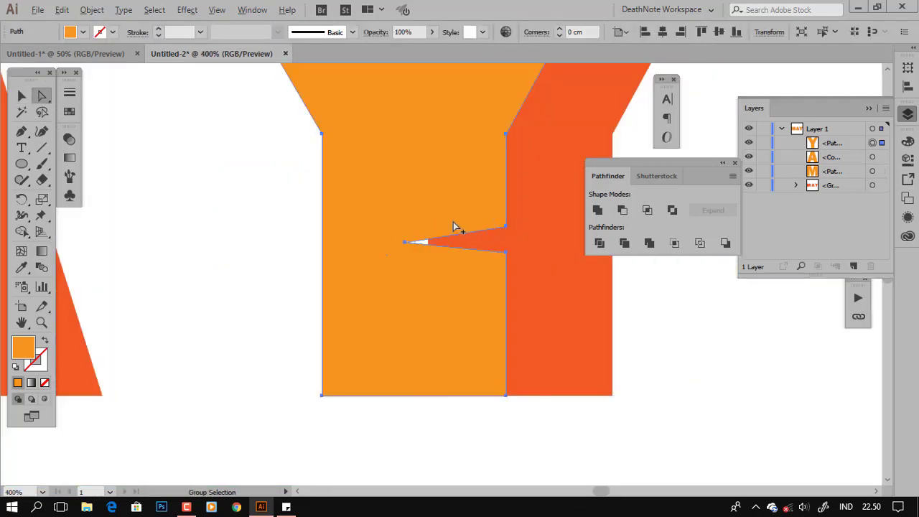
scroll(453, 222, "up", 3)
left_click_drag(324, 276, 388, 277)
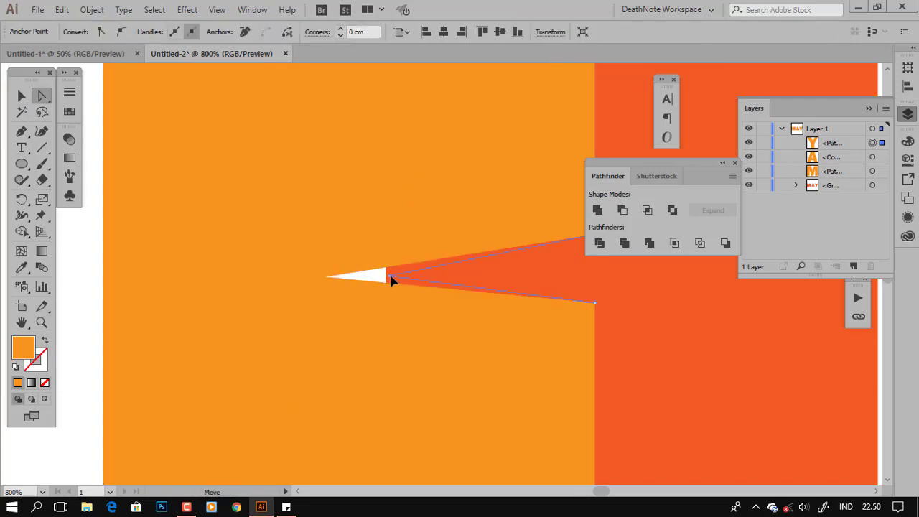
scroll(397, 279, "down", 5)
key("v")
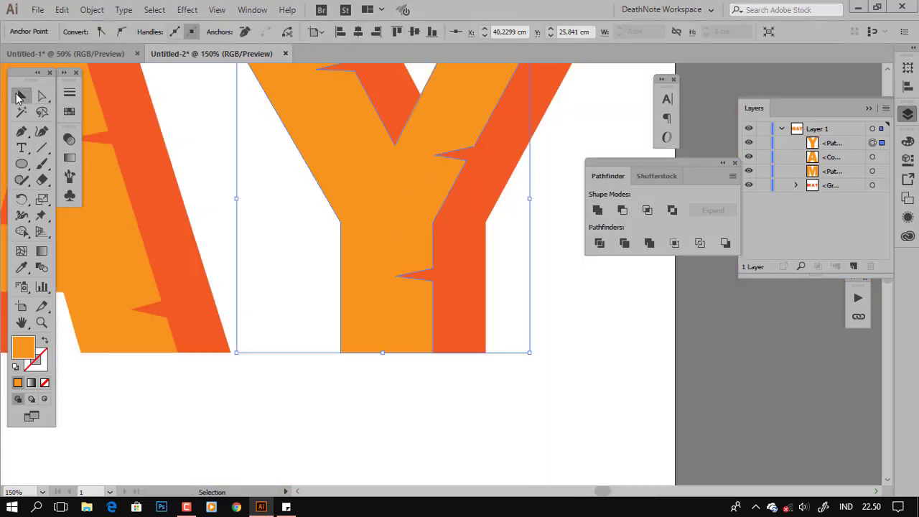
scroll(290, 195, "down", 5)
left_click_drag(358, 277, 410, 292)
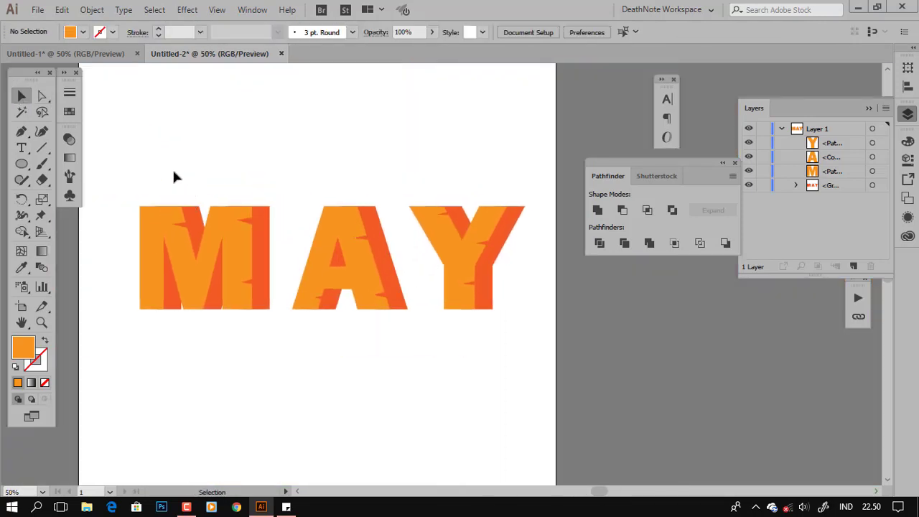
left_click_drag(174, 172, 491, 319)
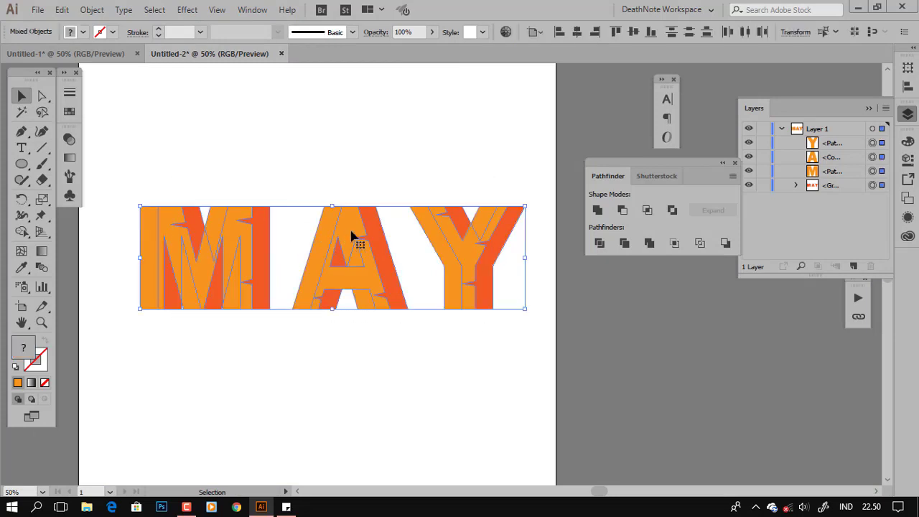
Step: Give the selected letters a dark brown stroke at 4 pt weight
left_click(105, 33)
left_click(130, 75)
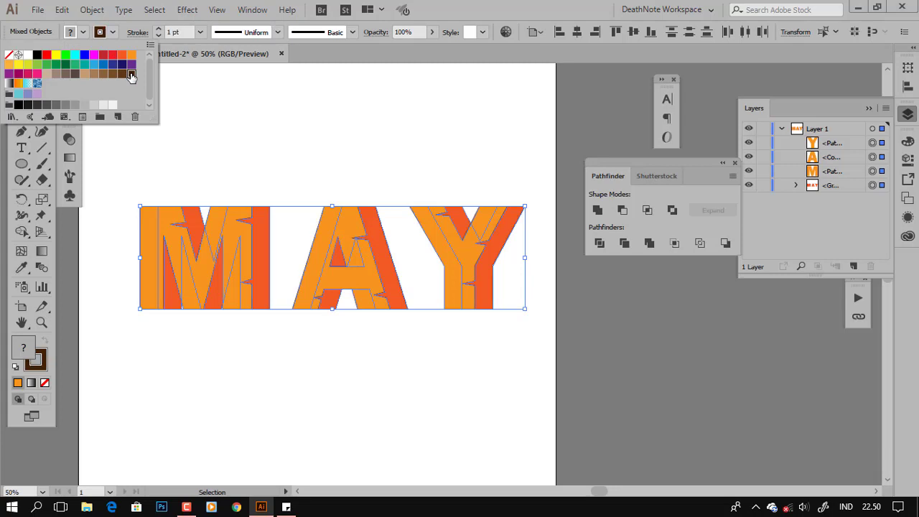
left_click(200, 32)
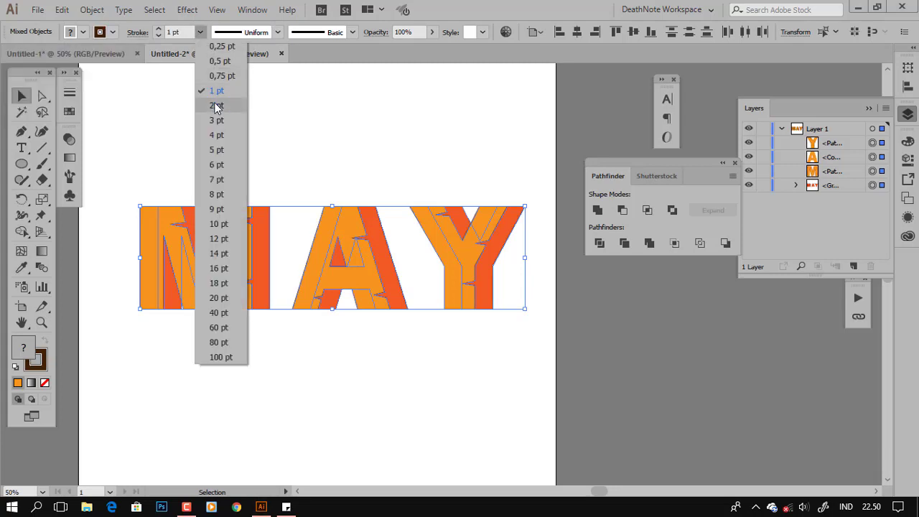
key("Escape")
scroll(267, 229, "up", 2)
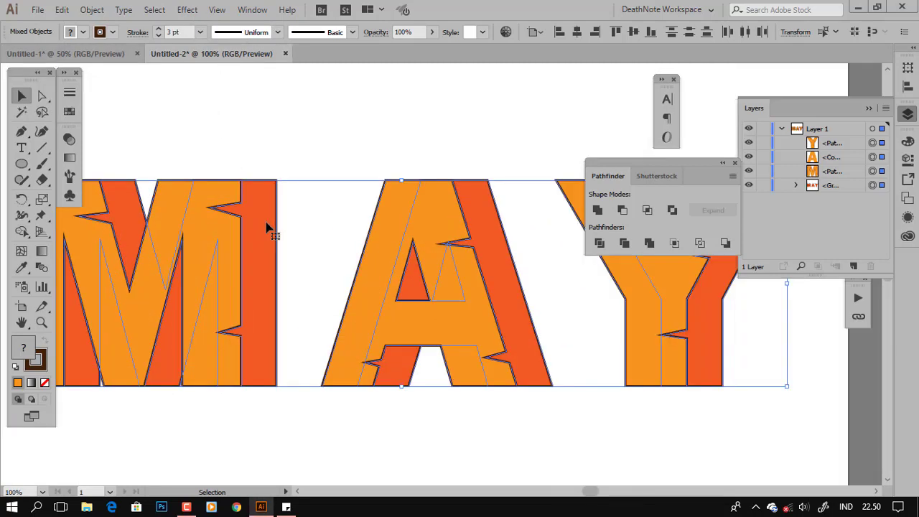
left_click(178, 32)
key("Up")
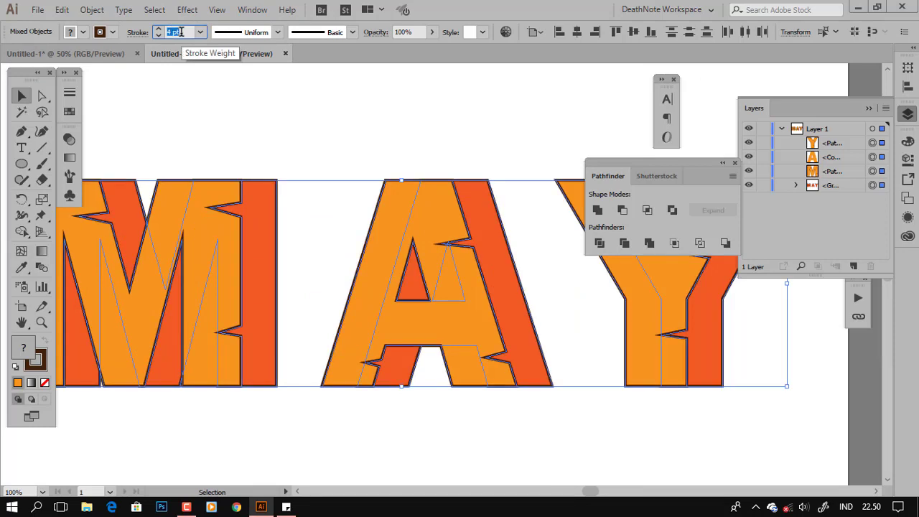
left_click(272, 118)
scroll(330, 171, "down", 2)
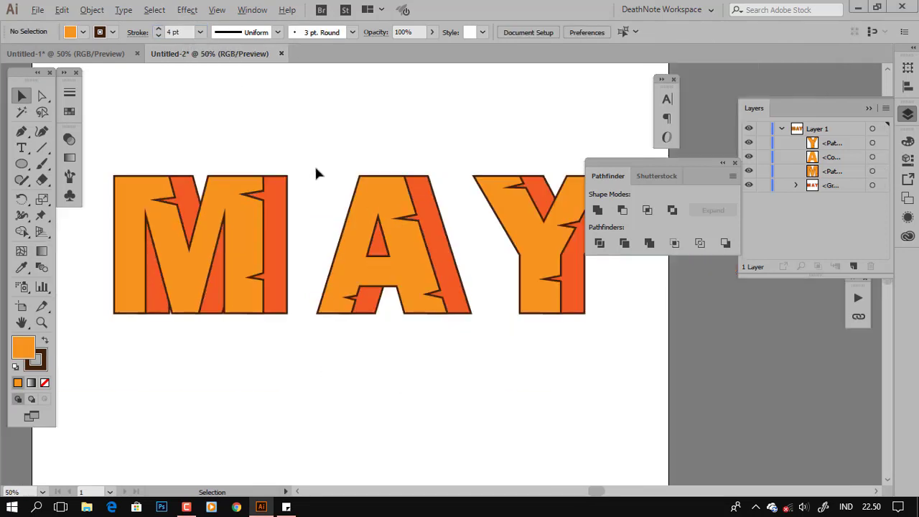
scroll(316, 172, "down", 1)
scroll(470, 279, "up", 1)
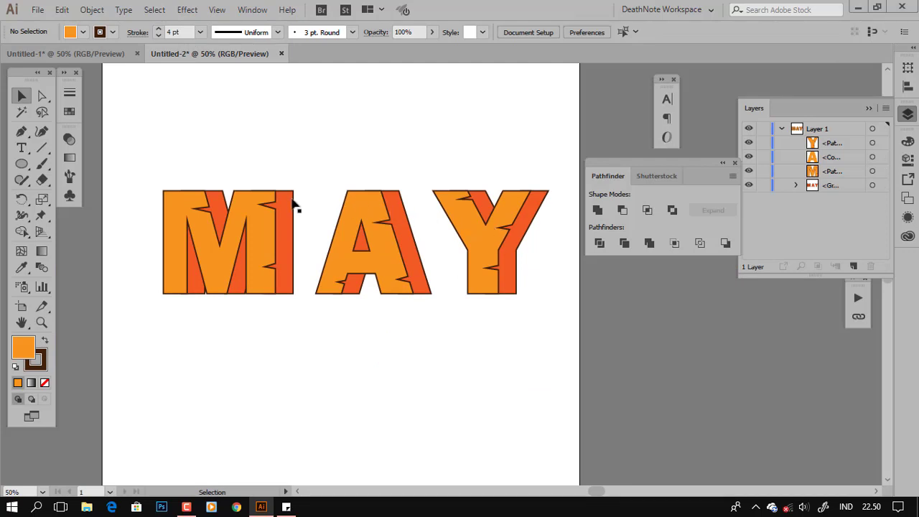
scroll(262, 205, "up", 1)
Step: Set Align Stroke to Outside for all the MAY letters in the Stroke panel
left_click_drag(191, 166, 571, 335)
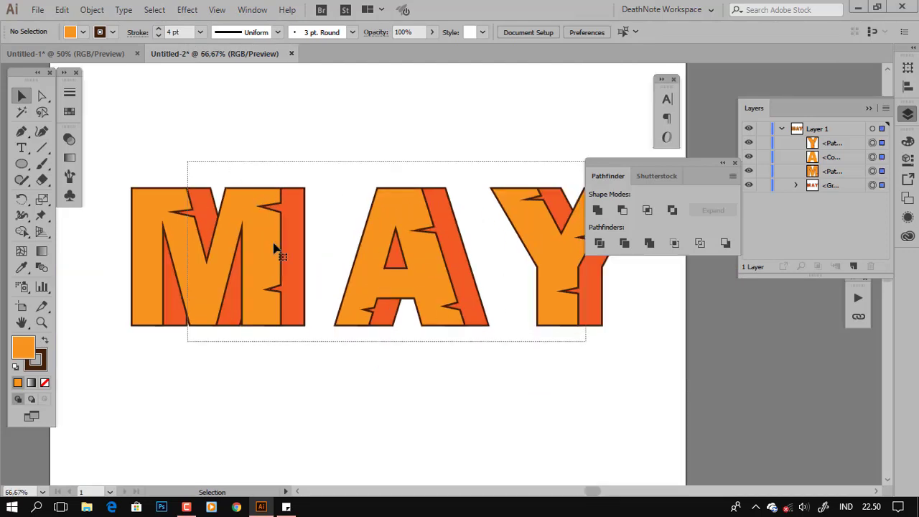
scroll(242, 219, "up", 2)
scroll(319, 197, "up", 1)
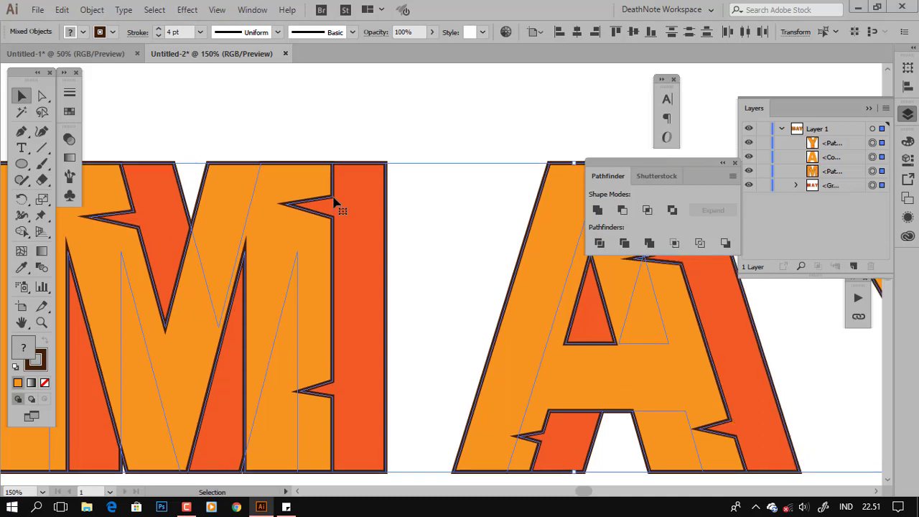
left_click(69, 92)
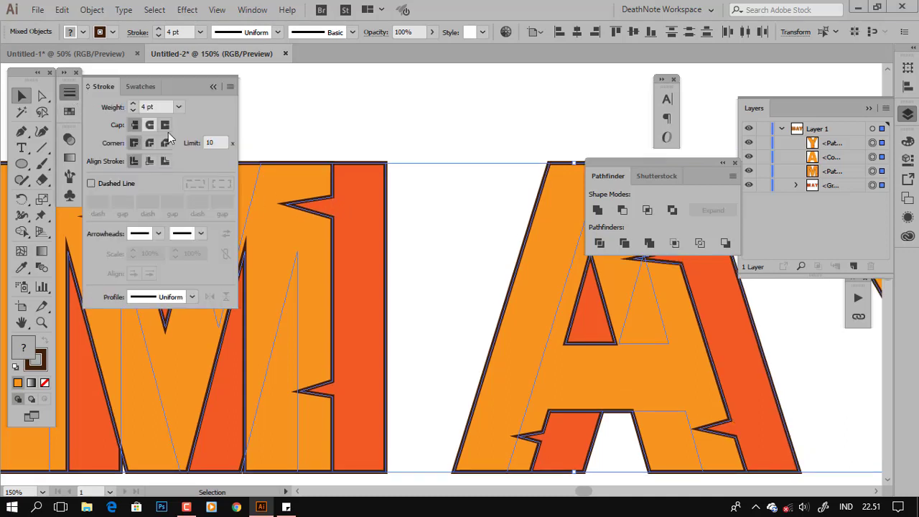
left_click(165, 161)
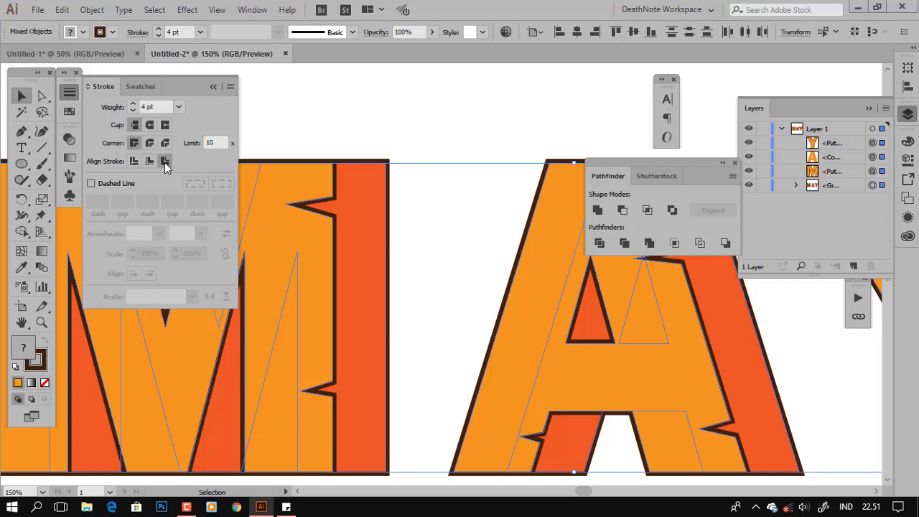
left_click(213, 87)
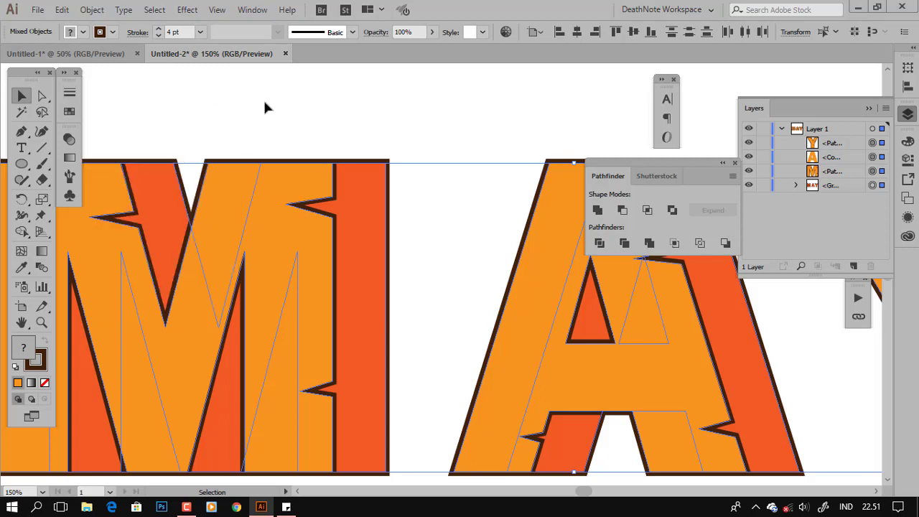
left_click(264, 99)
scroll(314, 208, "down", 2)
scroll(303, 227, "down", 1)
left_click_drag(303, 227, 329, 236)
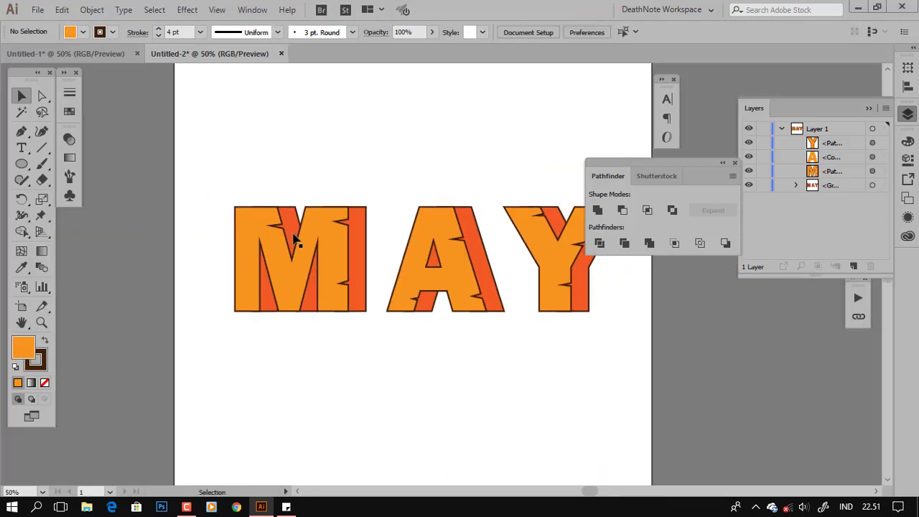
scroll(336, 245, "up", 1)
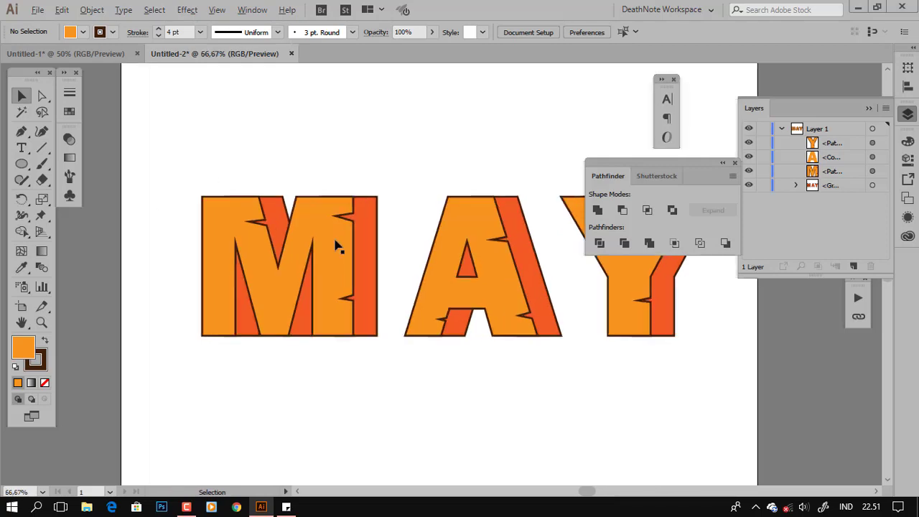
scroll(336, 246, "up", 1)
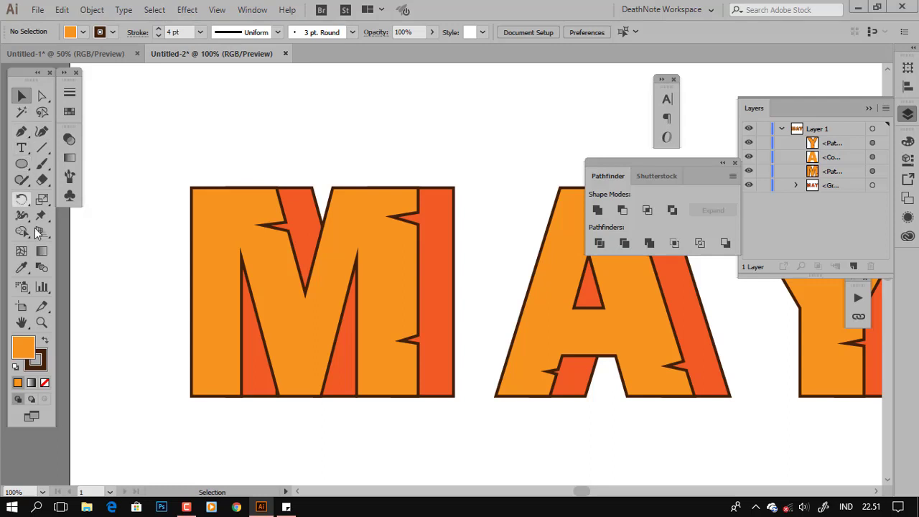
Step: Eyedropper the M's red-orange fill and set the stroke to None
left_click(26, 269)
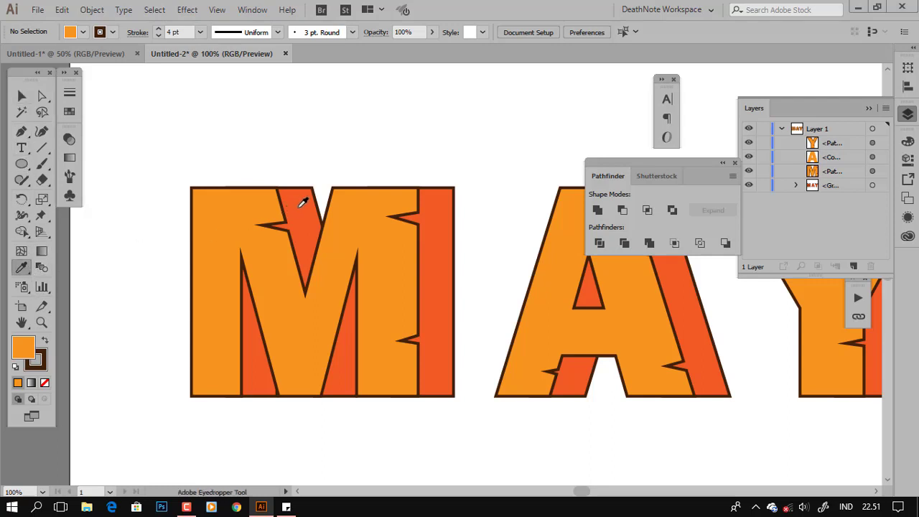
left_click(299, 207)
left_click(111, 32)
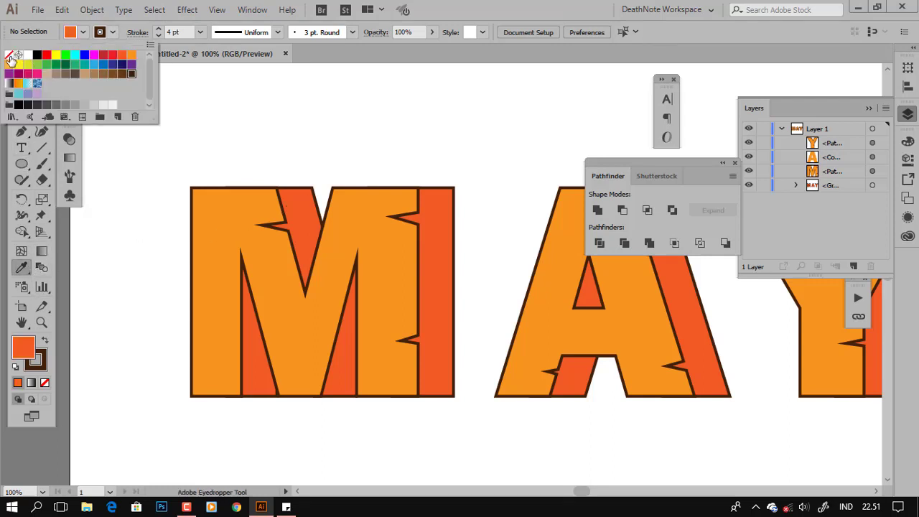
left_click(9, 56)
left_click(433, 19)
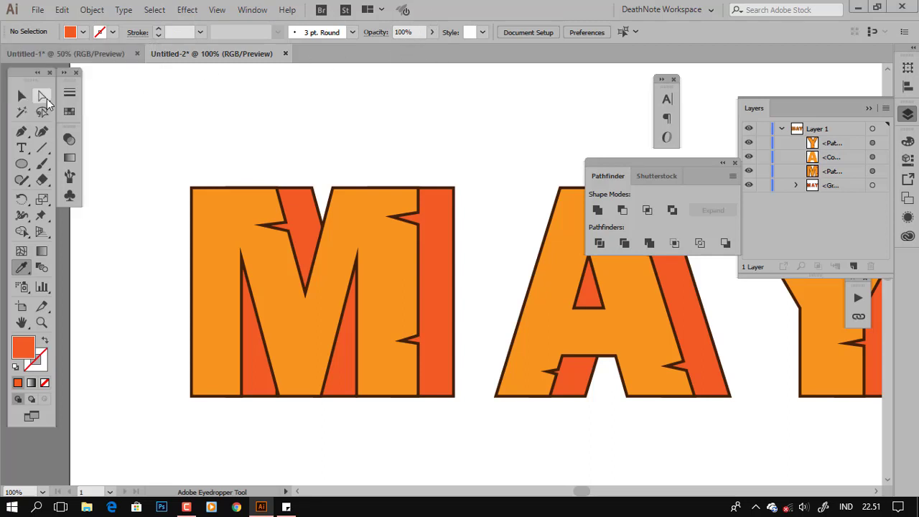
Step: Start a pen shape above the M, dipping into its V notch and across the top-right
left_click(26, 135)
scroll(299, 206, "up", 1)
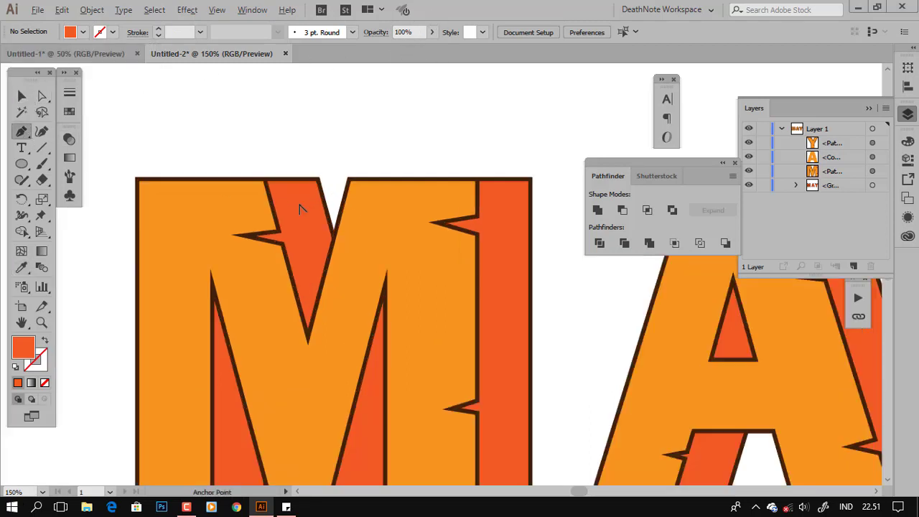
left_click(290, 169)
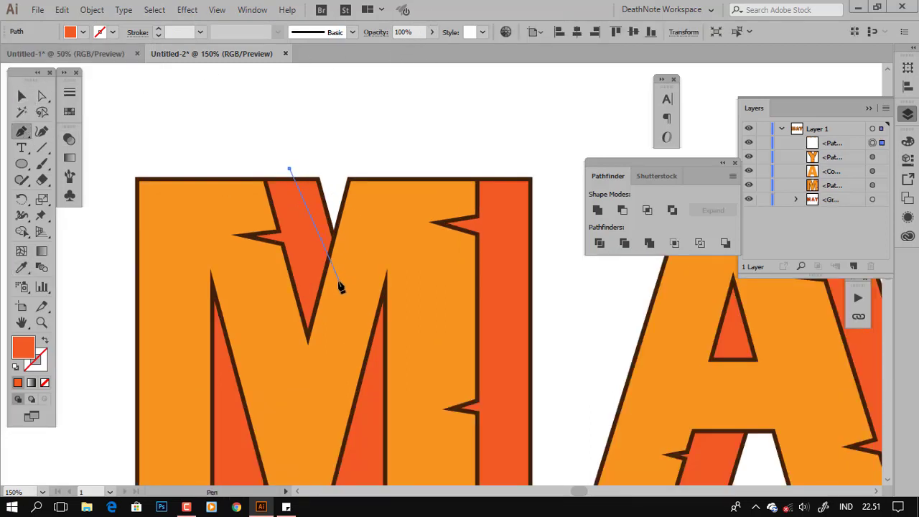
key("ctrl+z")
left_click(297, 167)
left_click(335, 280)
left_click_drag(444, 164, 504, 165)
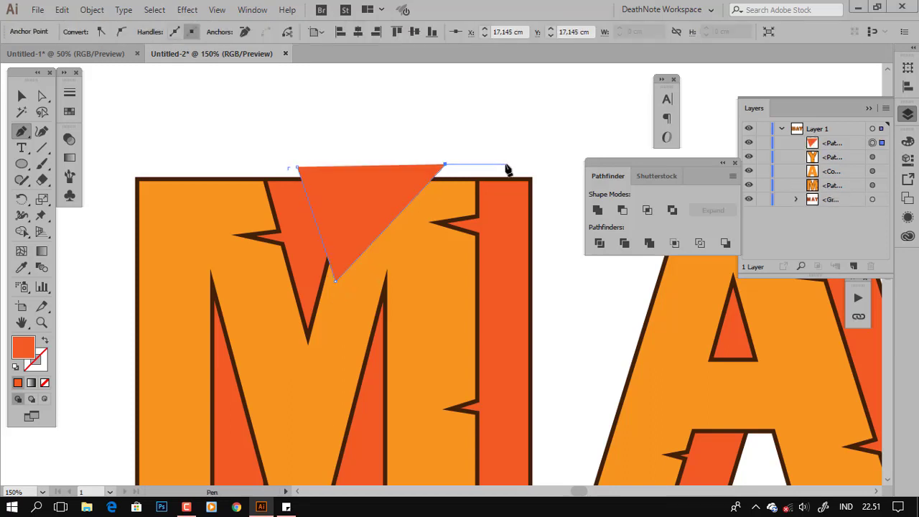
Step: Finish the shape below the M's bottom corners and close it at the start point
scroll(508, 185, "down", 3)
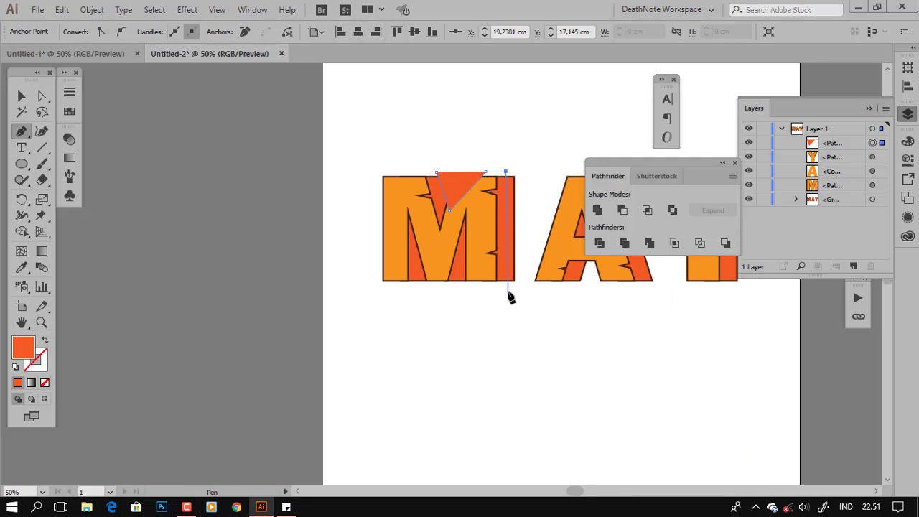
scroll(507, 175, "up", 3)
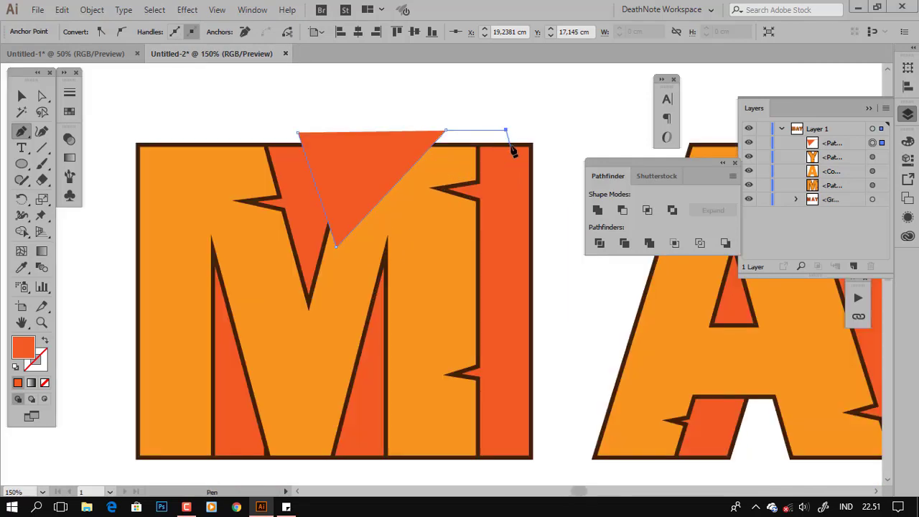
scroll(512, 140, "up", 2)
scroll(529, 244, "down", 4)
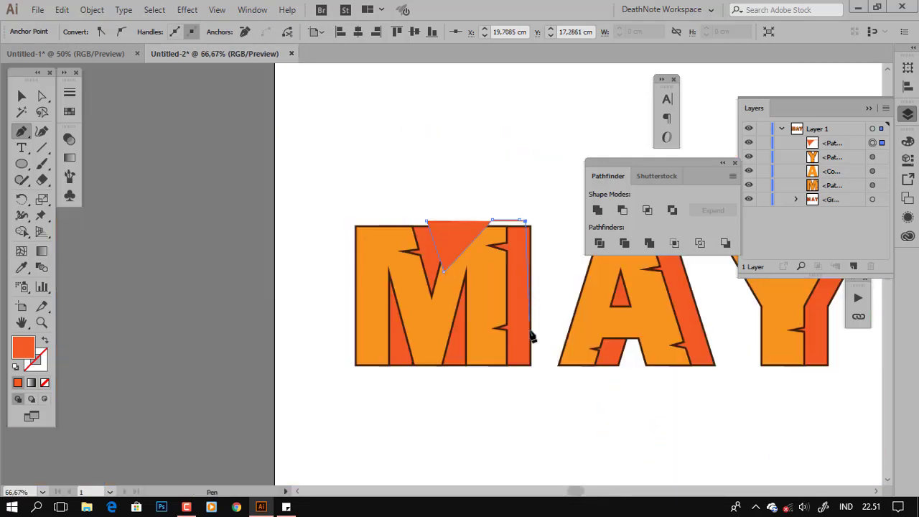
left_click(524, 371)
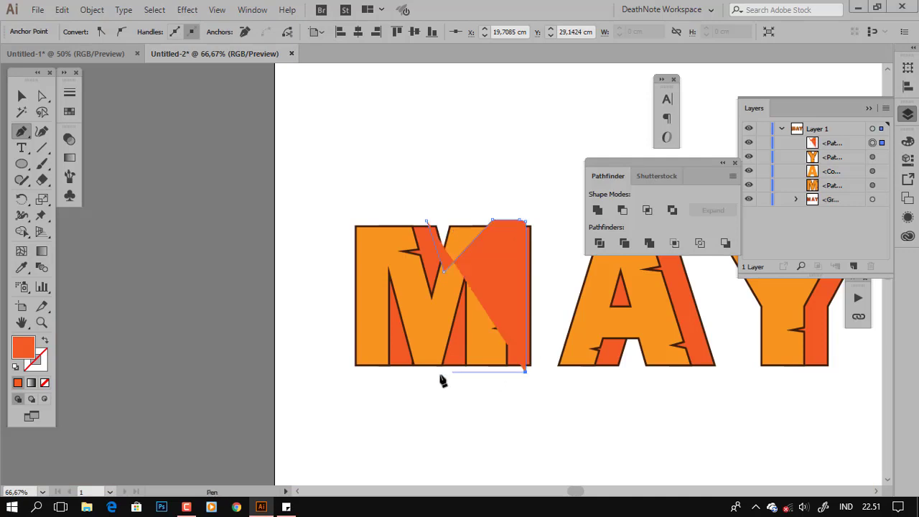
left_click(374, 377)
left_click(373, 217)
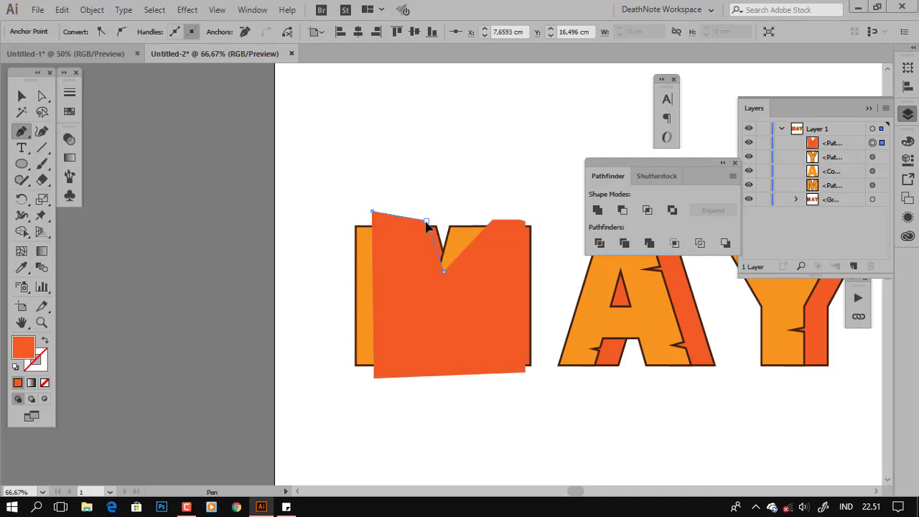
left_click(426, 221)
scroll(459, 247, "up", 1)
scroll(460, 247, "up", 1)
Step: Fill the new shape over the M with darker red-orange R209 G57 B11 (D1390B), then deselect
double_click(24, 348)
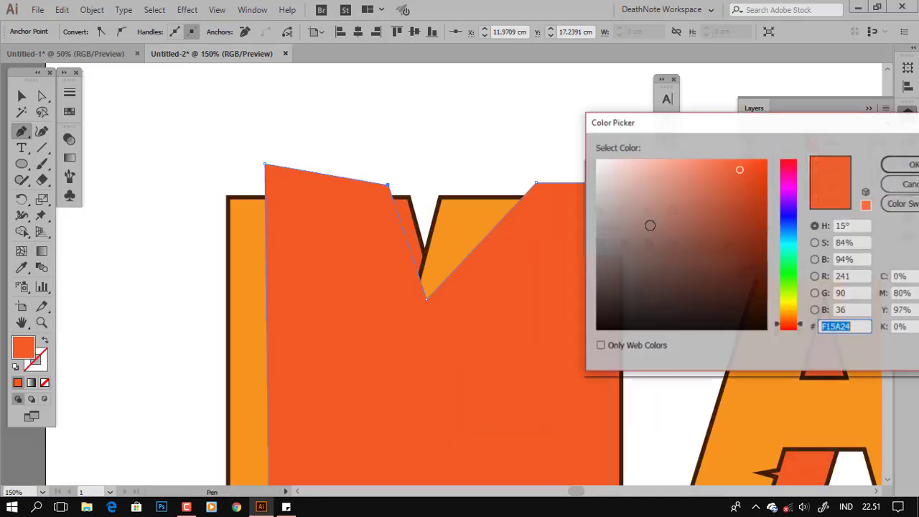
left_click_drag(753, 185, 757, 188)
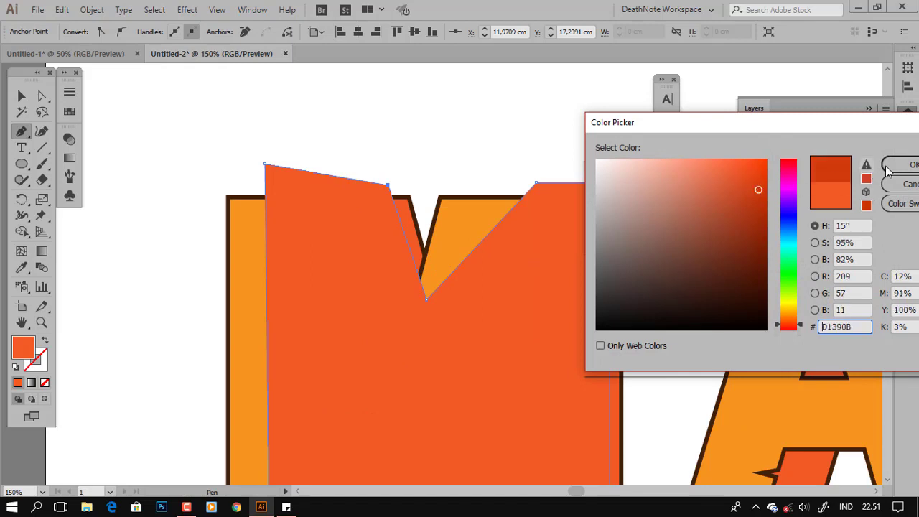
left_click(906, 164)
left_click(22, 96)
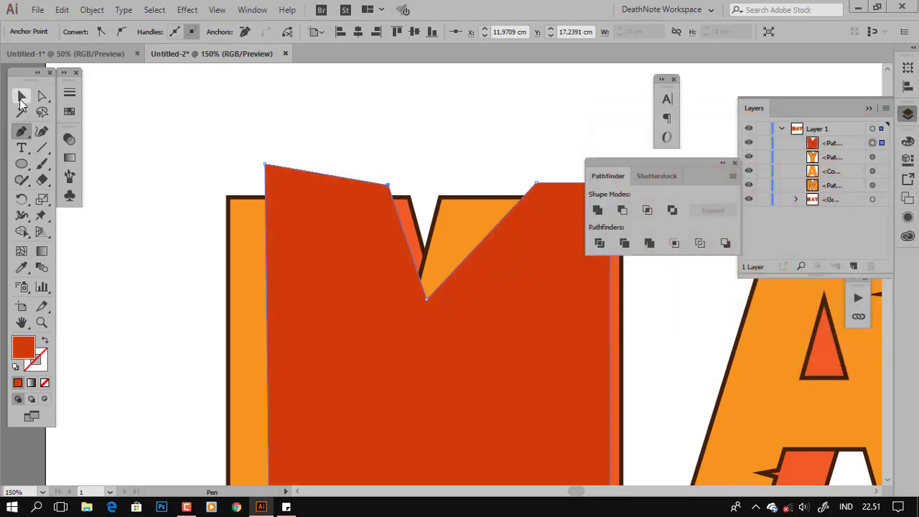
left_click(300, 129)
Step: Pan to show the whole M, select the M letter group, check its context menu, then deselect
left_click_drag(423, 255, 342, 229)
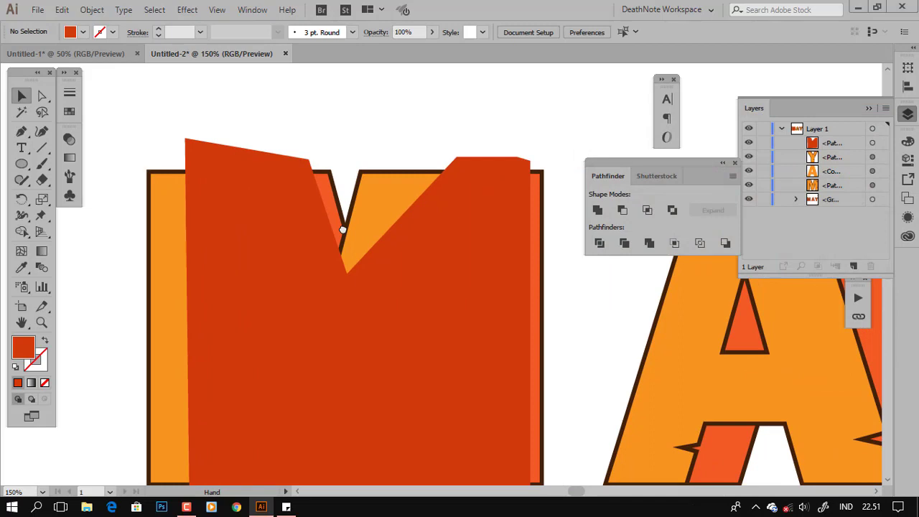
left_click(331, 192)
scroll(332, 193, "down", 3)
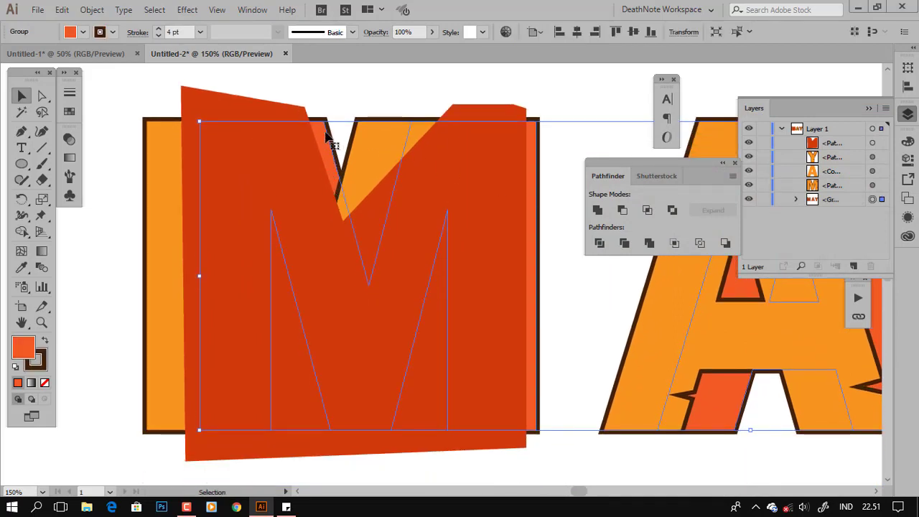
right_click(326, 135)
left_click(337, 100)
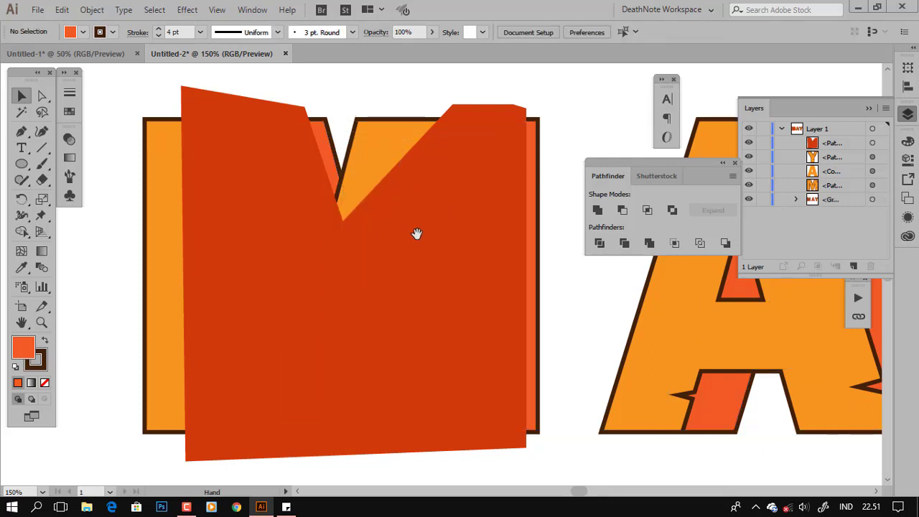
scroll(420, 232, "right", 5)
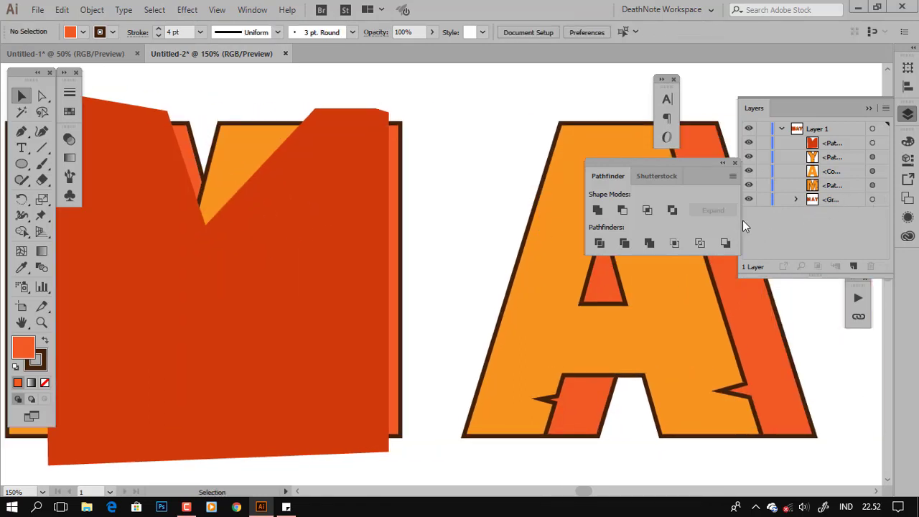
Step: Widen the Layers panel and set its Panel Options row size to Large, then select the MAY group
left_click_drag(739, 243, 536, 242)
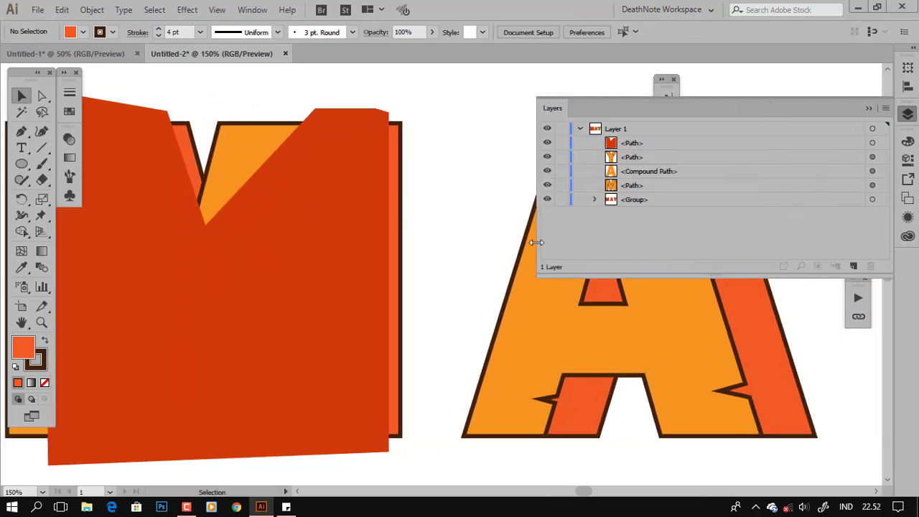
left_click(884, 108)
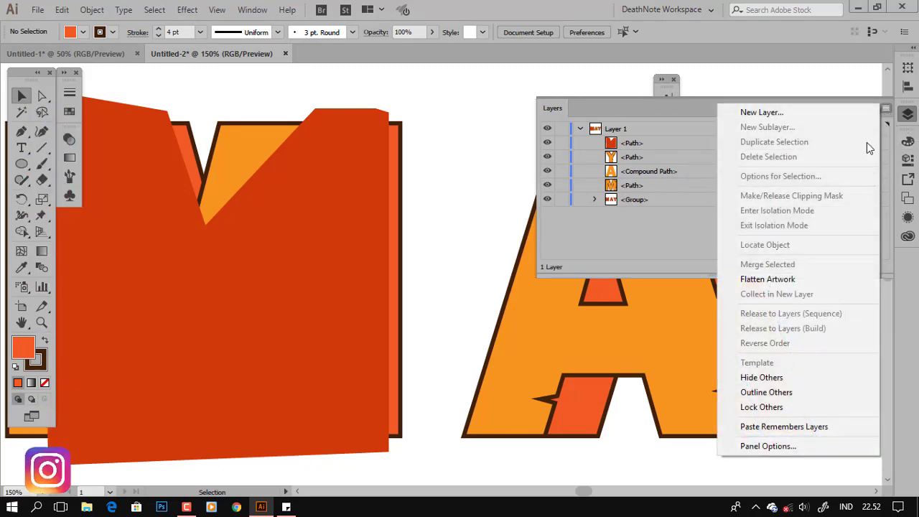
left_click(771, 446)
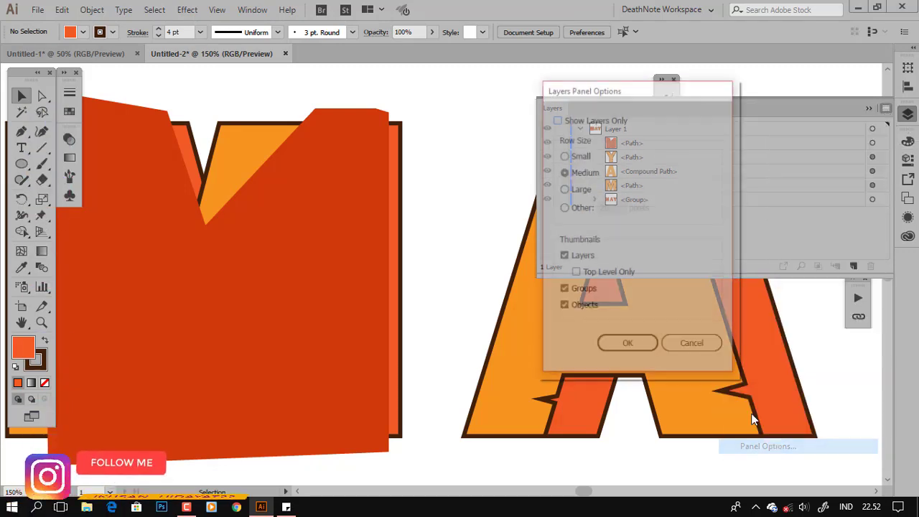
left_click(574, 189)
left_click(631, 343)
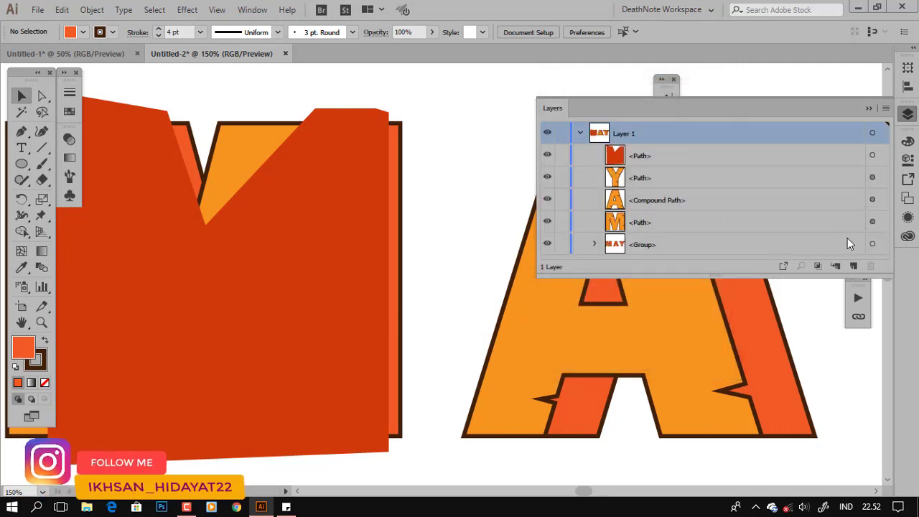
left_click(872, 243)
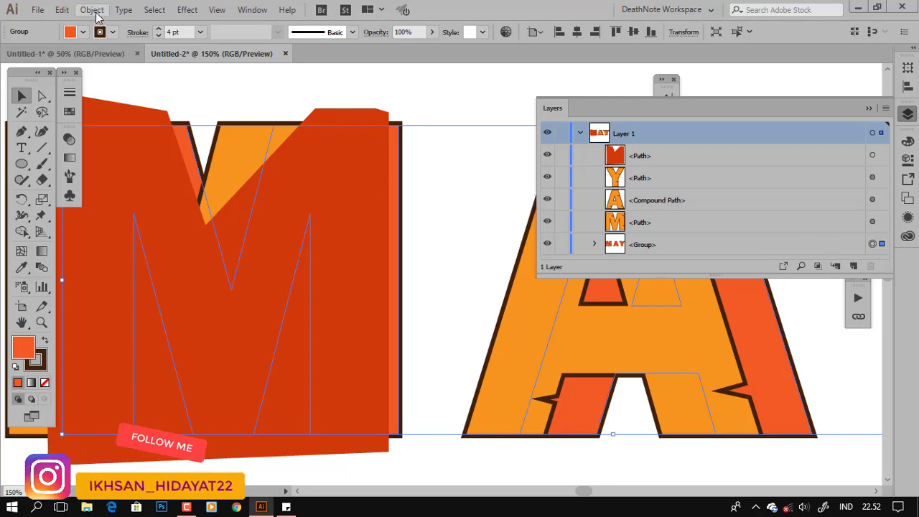
Step: Ungroup the MAY letters with Object > Ungroup and clear the selection
left_click(94, 10)
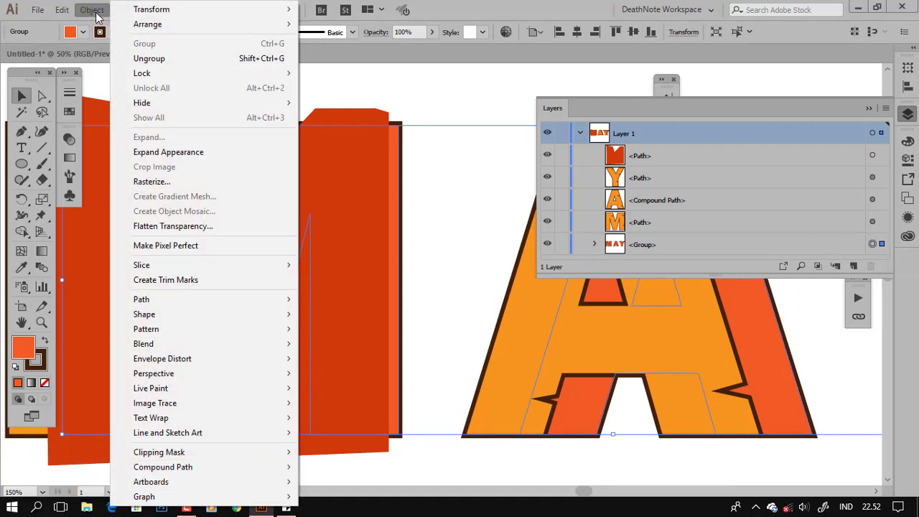
left_click(202, 67)
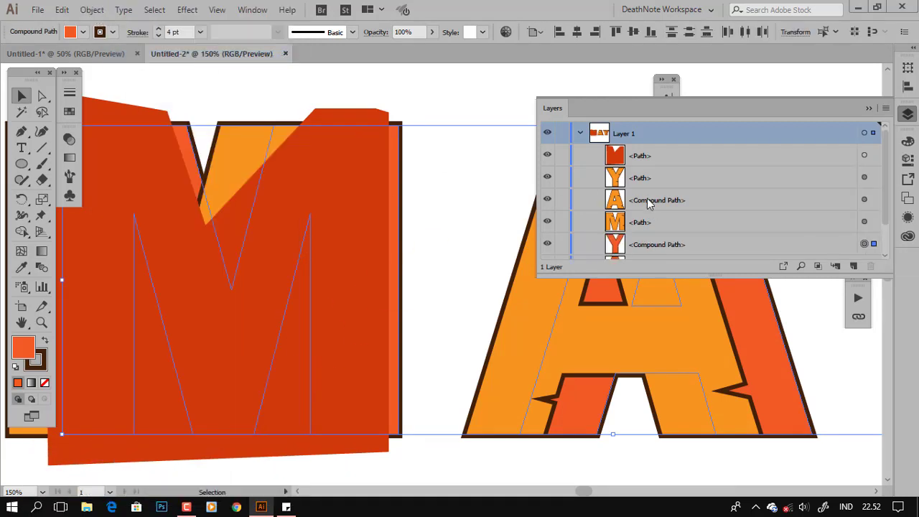
scroll(649, 208, "down", 2)
left_click(464, 218)
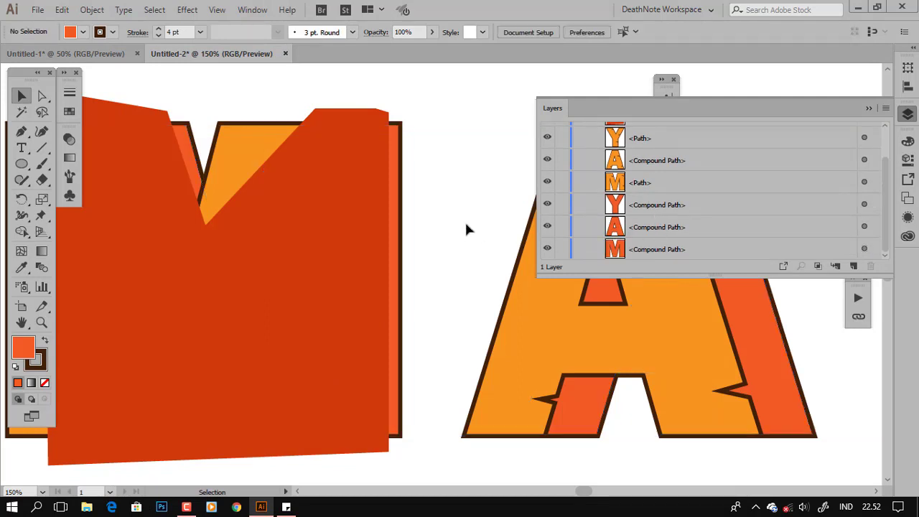
scroll(459, 224, "down", 3)
Step: Select the red M-shaped overlay together with the orange M
left_click(864, 204)
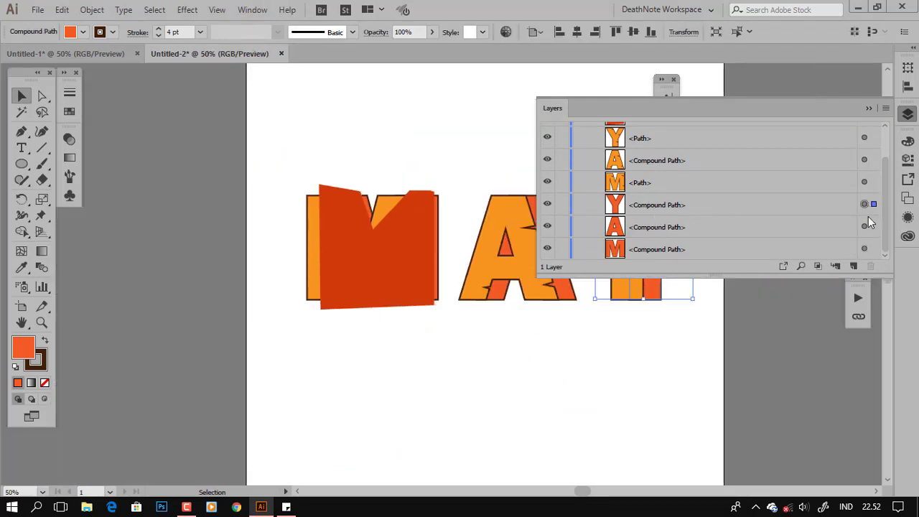
left_click(452, 172)
scroll(454, 189, "up", 1)
left_click(393, 220)
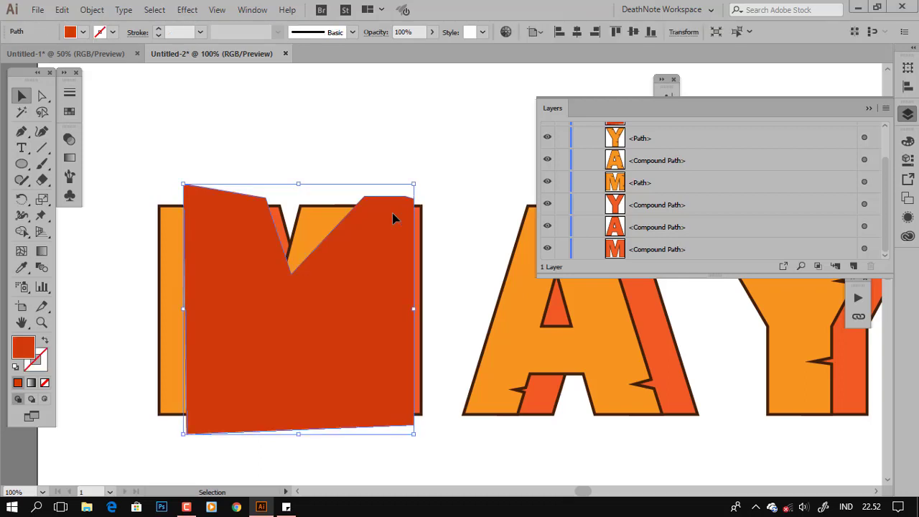
scroll(424, 195, "up", 2, "alt")
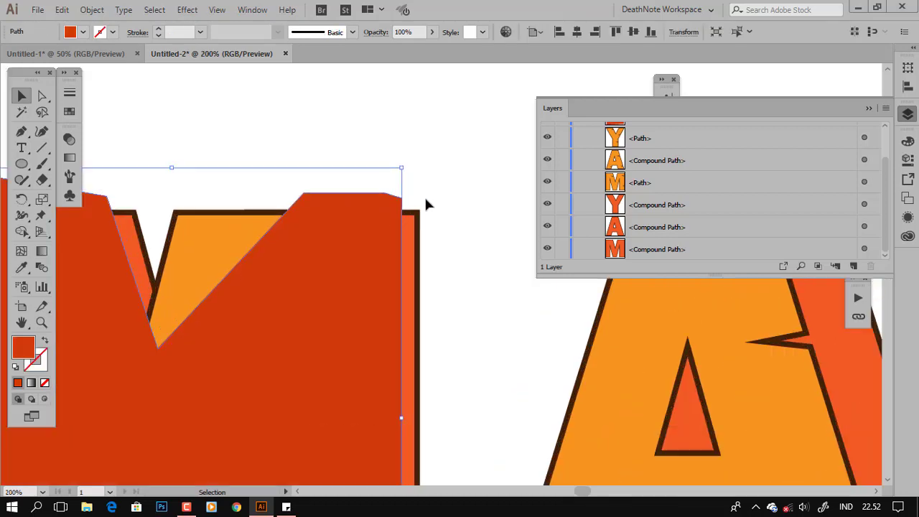
left_click(425, 205)
left_click(413, 225)
left_click(413, 225, "shift")
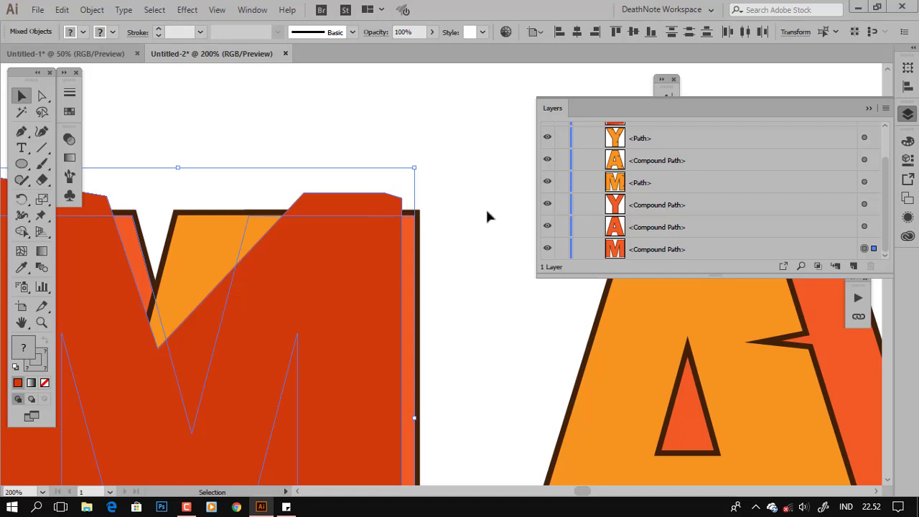
Step: Open the Pathfinder panel (Ctrl+Shift+F9) and widen the Layers panel to locate the M
mouse_move(536, 176)
left_mouse_down()
mouse_move(691, 176)
mouse_move(597, 161)
mouse_move(539, 130)
left_mouse_up()
key("ctrl+shift+F9")
left_click(521, 173)
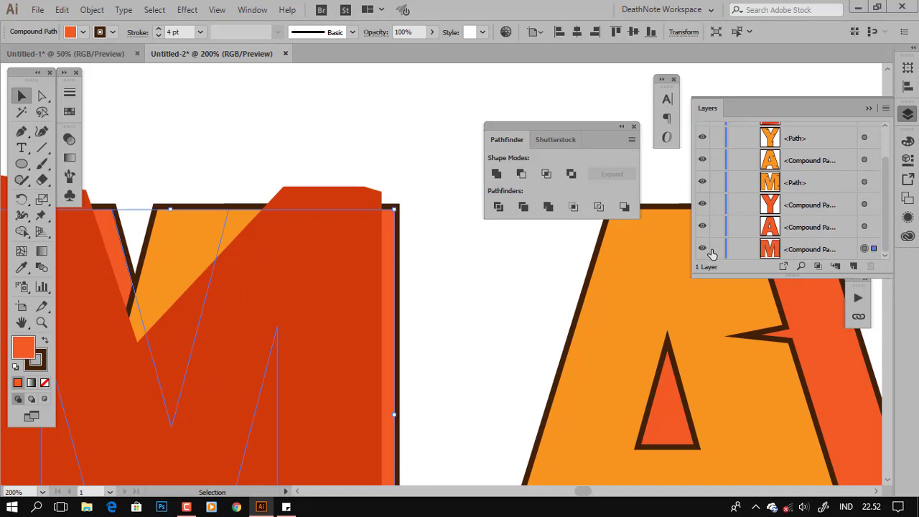
left_click(798, 250)
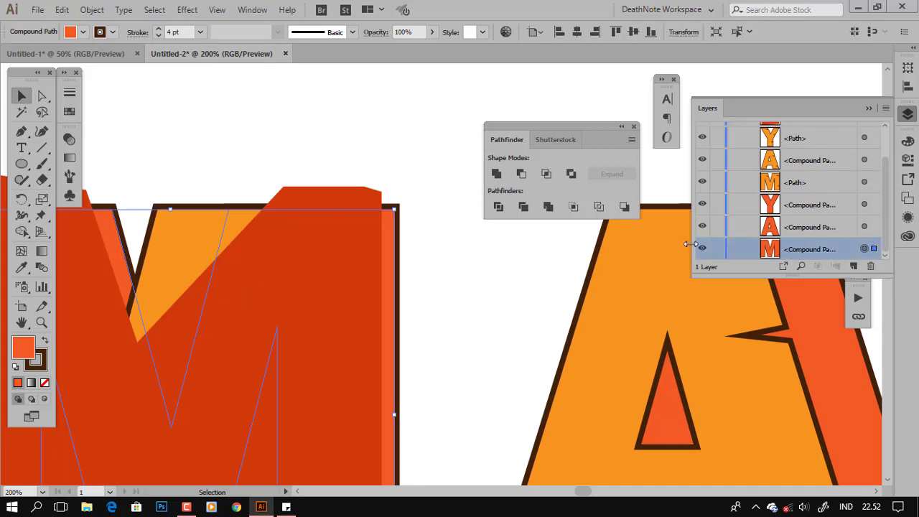
left_click_drag(689, 244, 564, 244)
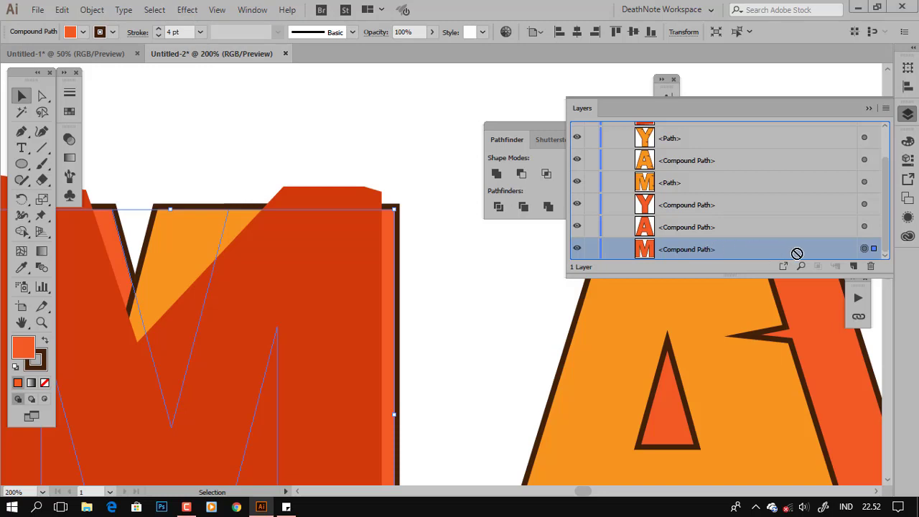
left_click_drag(797, 253, 854, 266)
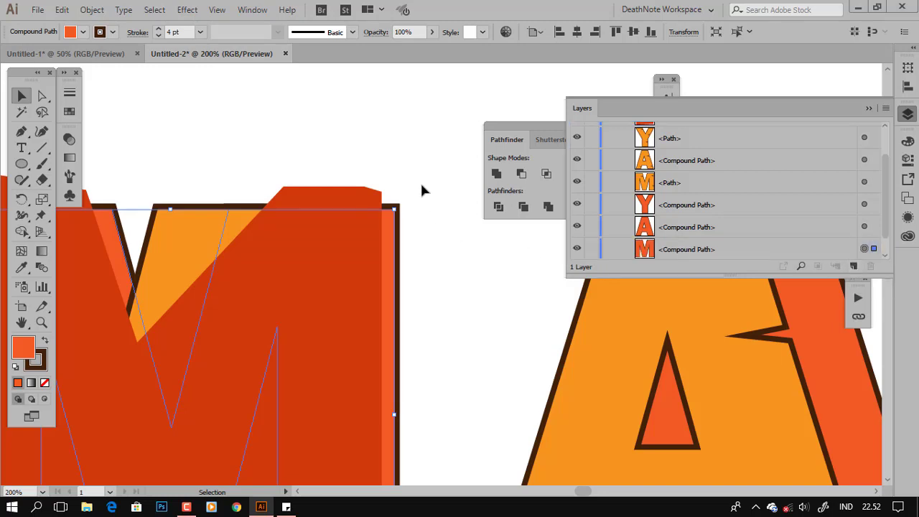
Step: Select the red overlay with the orange M and apply Pathfinder Intersect
left_click(391, 230)
left_click(389, 226)
left_click(368, 204, "shift")
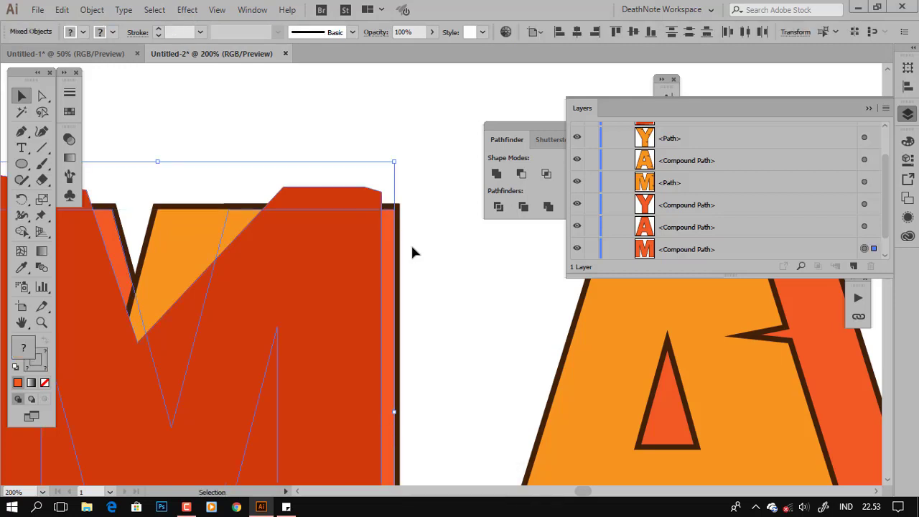
left_click(541, 131)
key("ctrl+0")
key("ctrl+1")
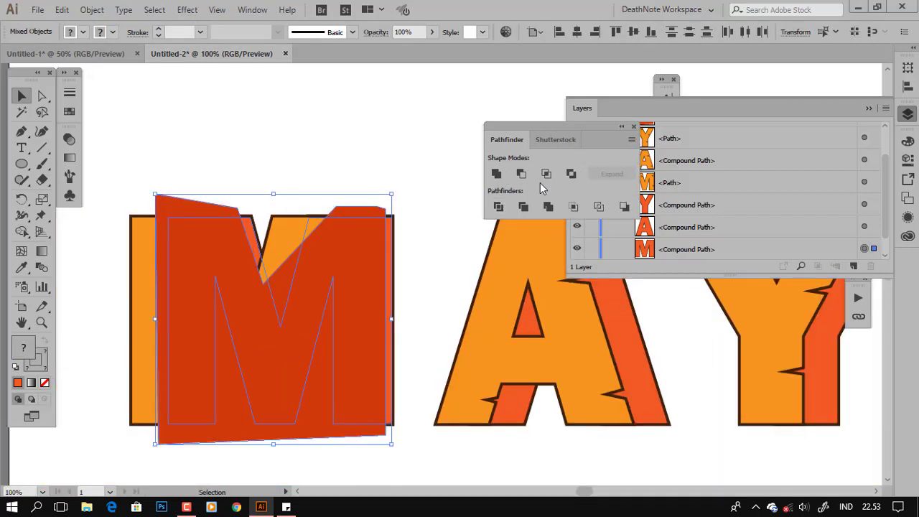
left_click(550, 175)
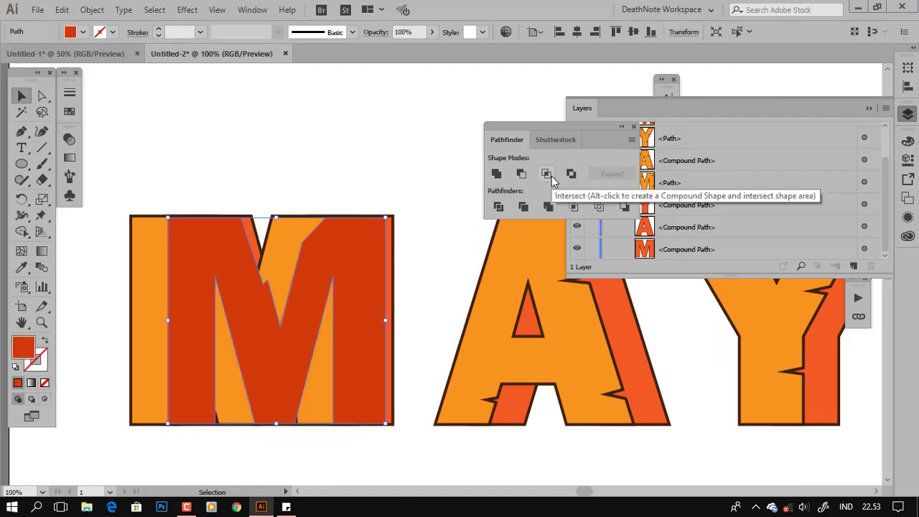
Step: Restack the trimmed red piece one level behind the orange M so only shading strips show
left_click(375, 152)
left_click(373, 233)
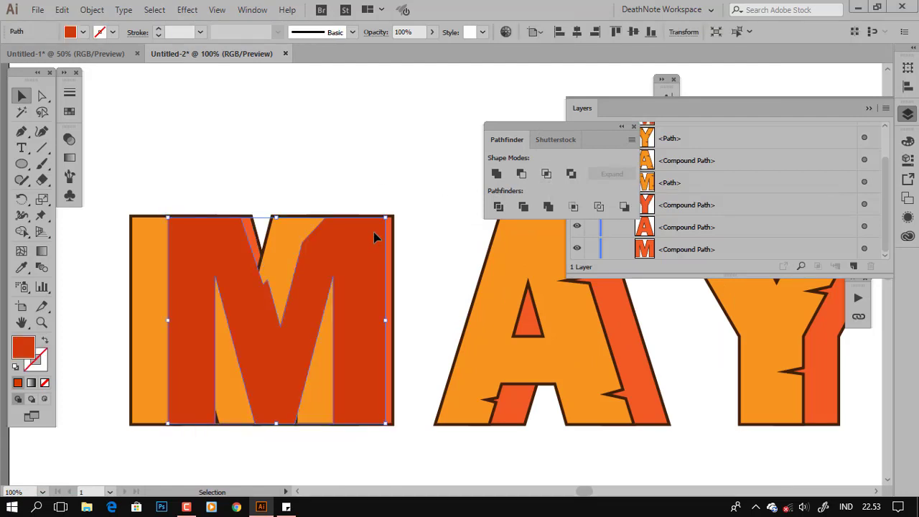
right_click(374, 232)
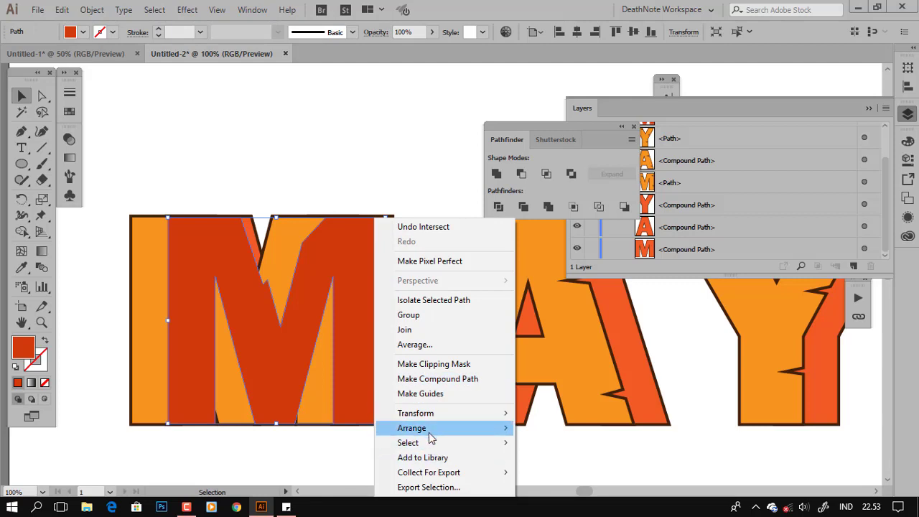
mouse_move(411, 428)
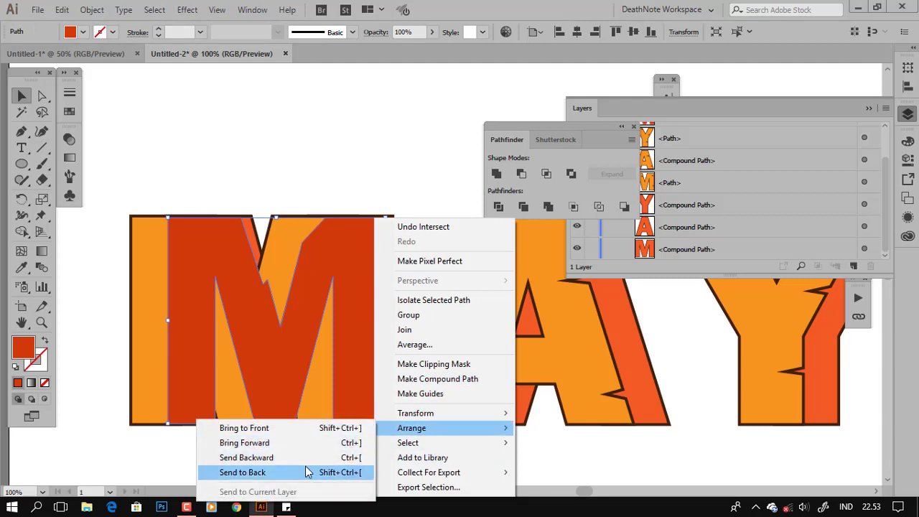
left_click(304, 471)
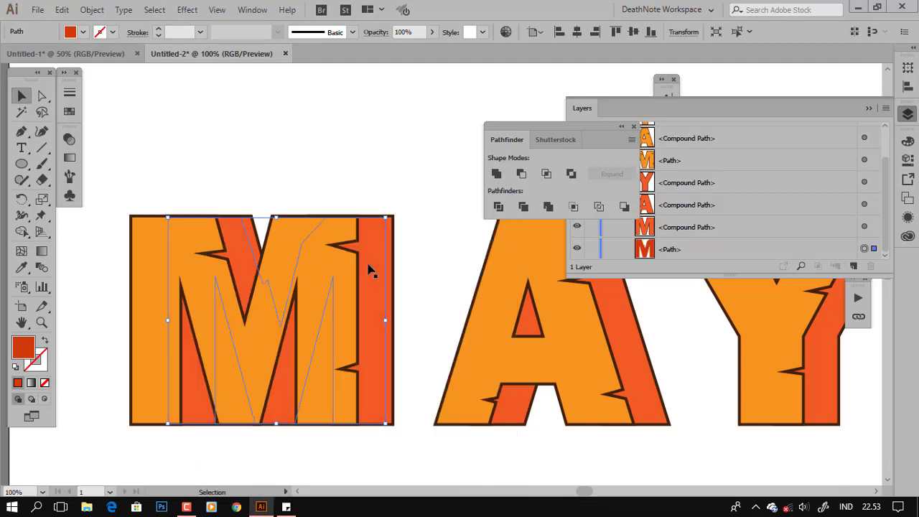
right_click(374, 239)
mouse_move(412, 427)
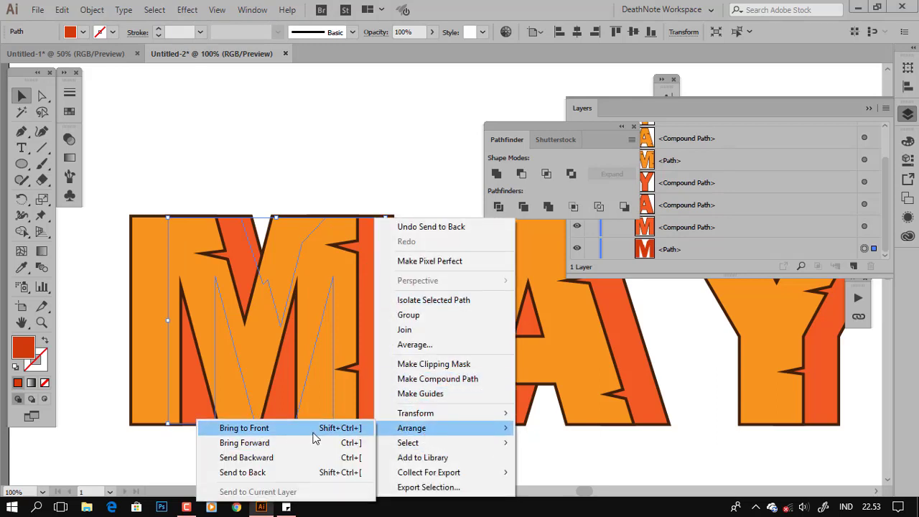
left_click(314, 429)
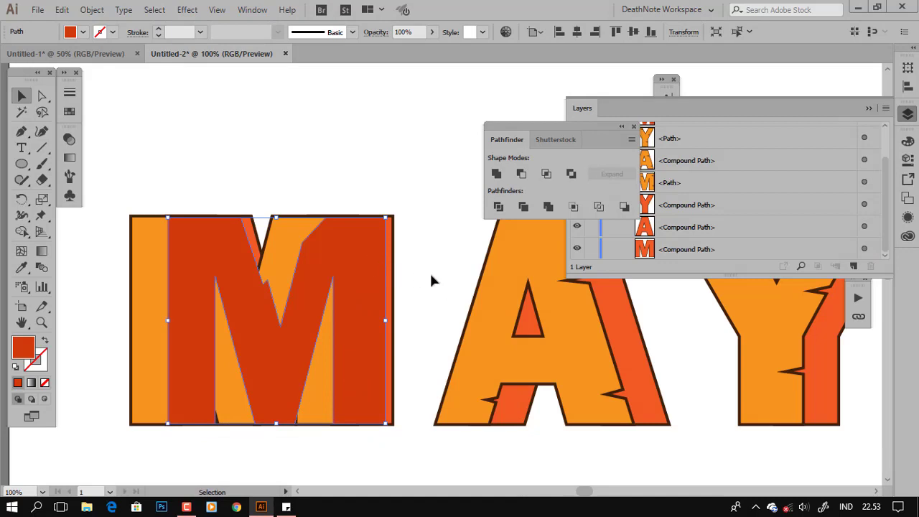
key("a")
key("ctrl+bracketleft")
key("ctrl+bracketleft")
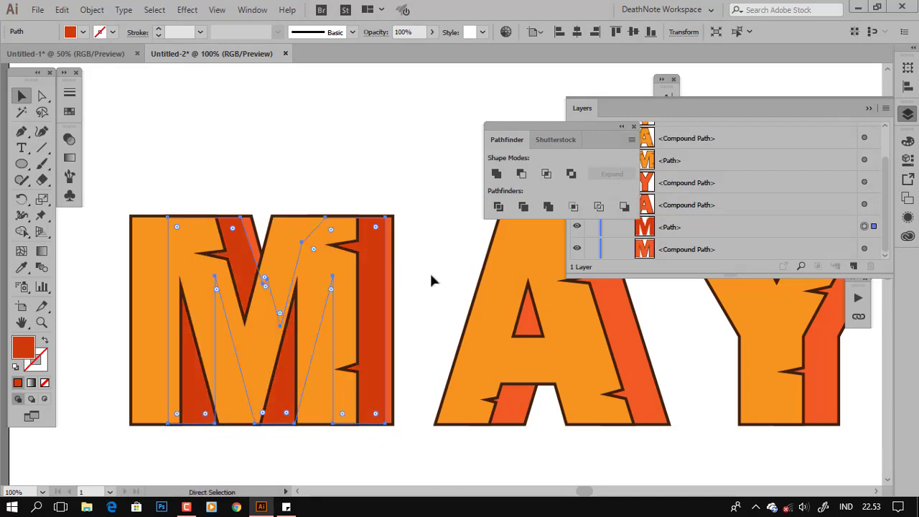
left_click(416, 217)
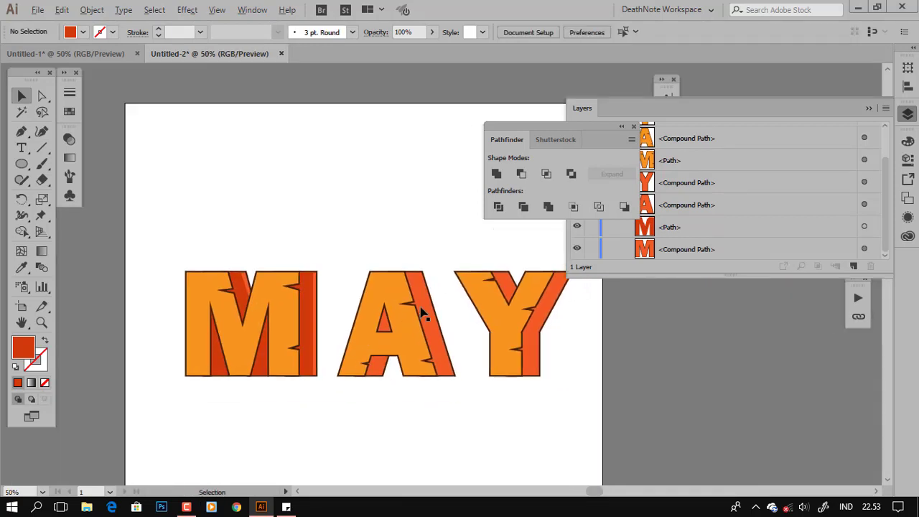
Step: Draw a red shadow shape over the right side of the A with the Pen tool
left_click_drag(351, 348, 420, 353)
left_click(22, 132)
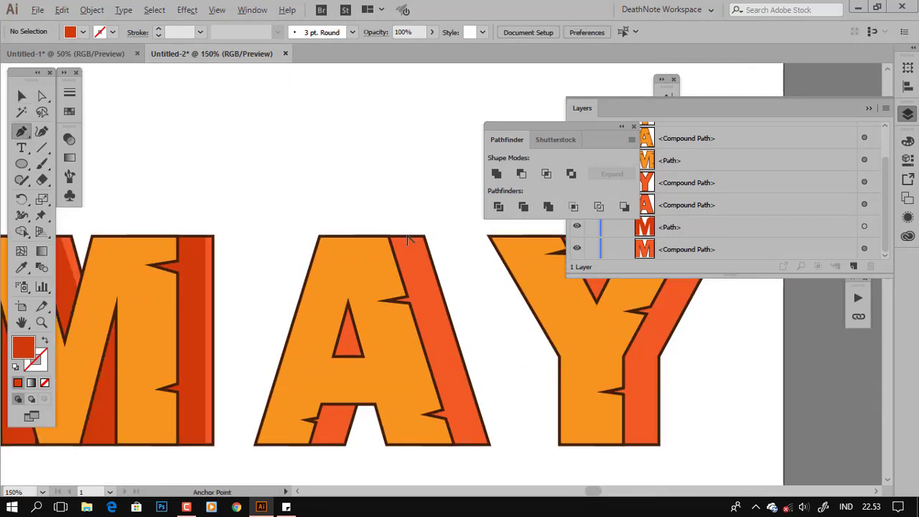
scroll(390, 164, "up", 2)
left_click(376, 117)
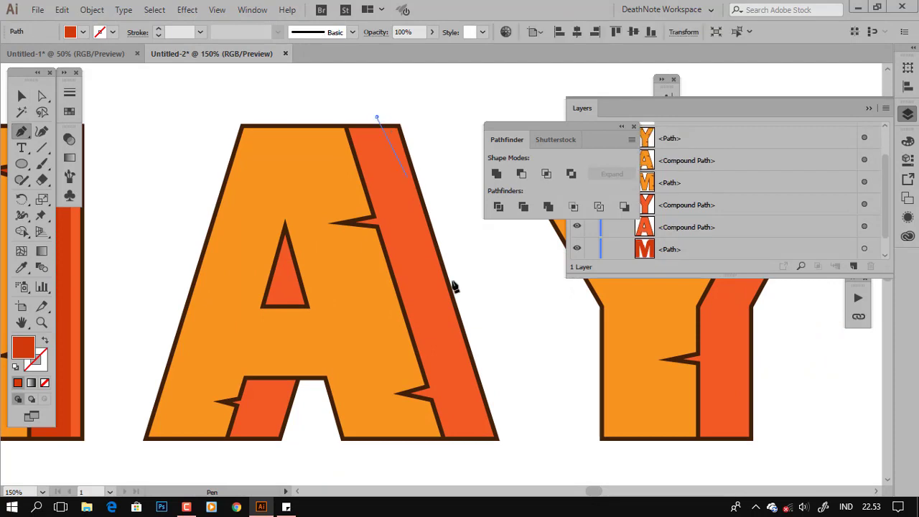
left_click(482, 447)
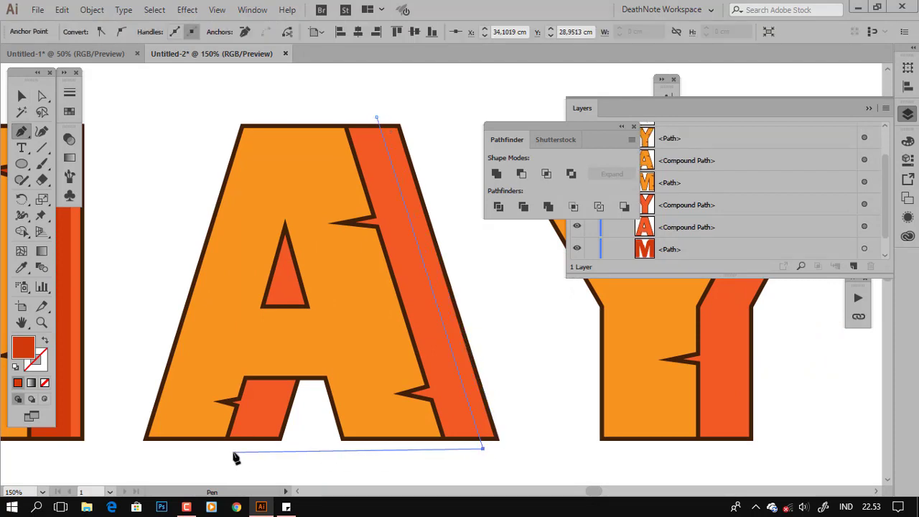
left_click(315, 433)
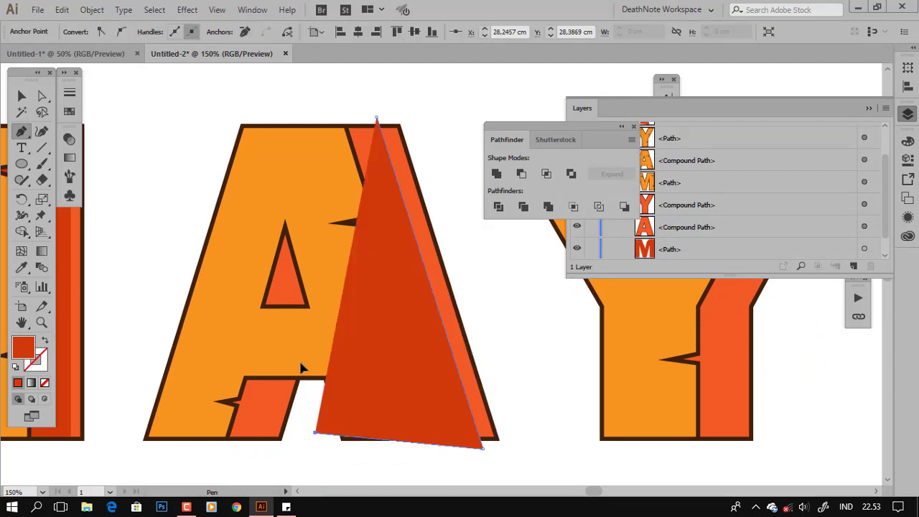
left_click(296, 368)
left_click(267, 445)
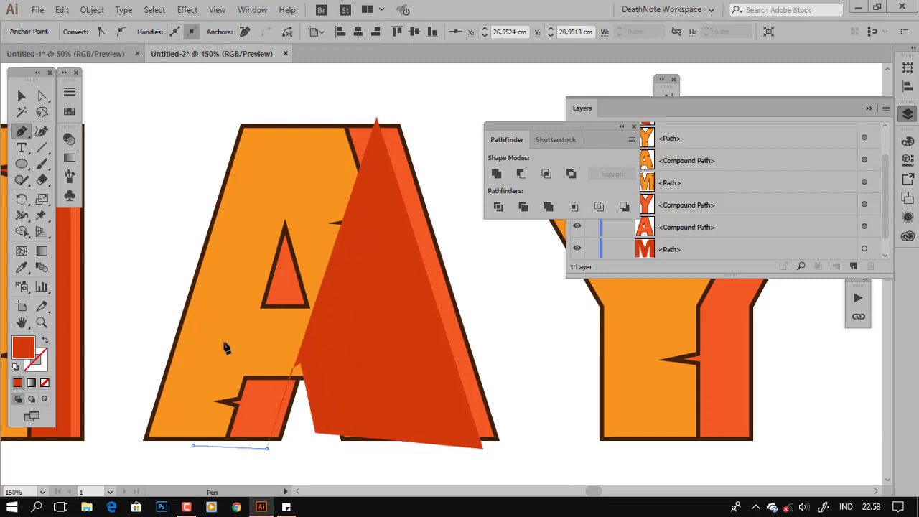
left_click(192, 445)
left_click(284, 114)
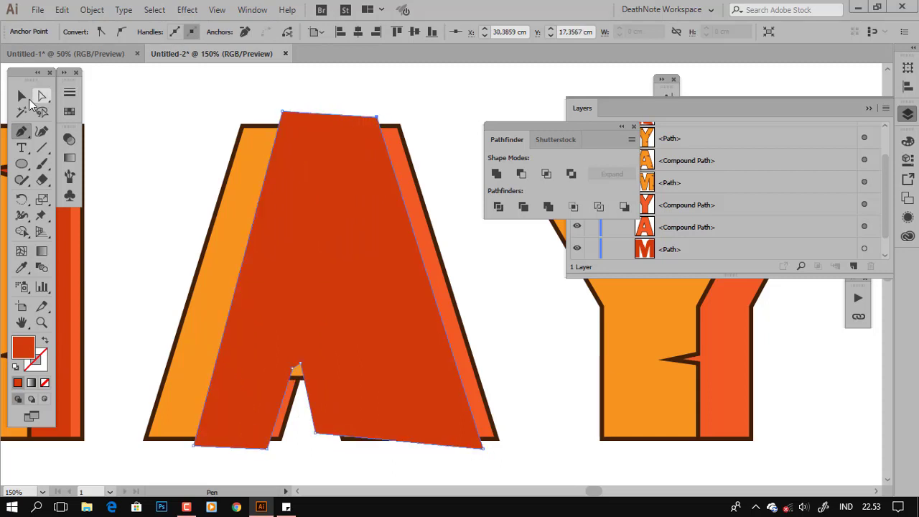
left_click(21, 95)
Step: Duplicate the A, select the copy with the red shape, and apply Pathfinder Intersect
left_click(409, 145)
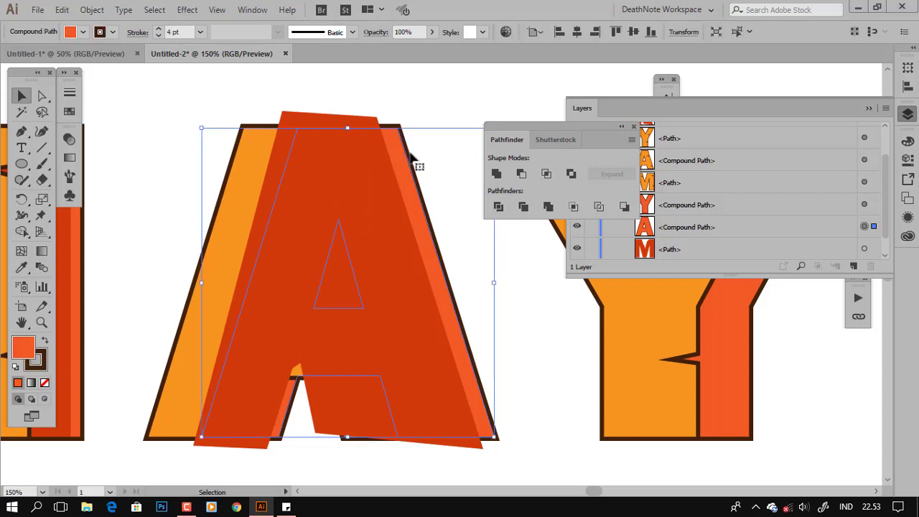
left_click_drag(757, 229, 853, 265)
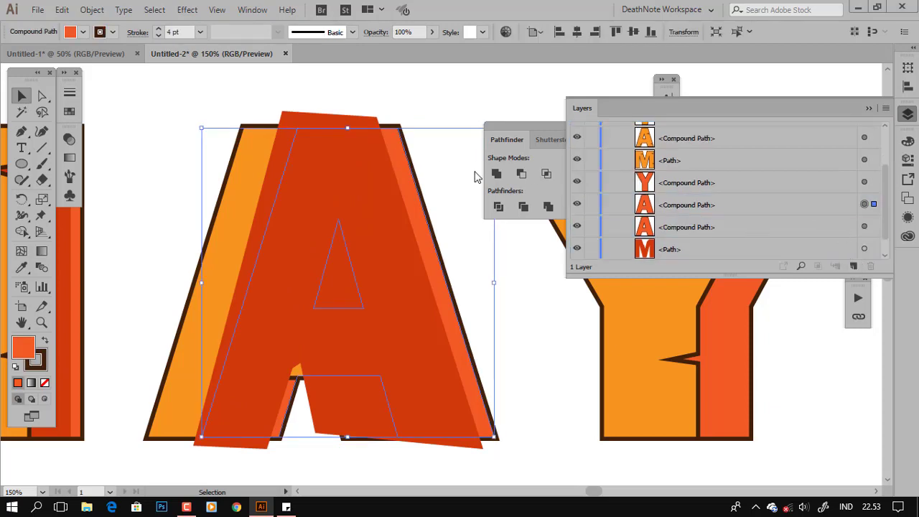
left_click(426, 108)
key("ctrl+z")
left_click(355, 121, "shift")
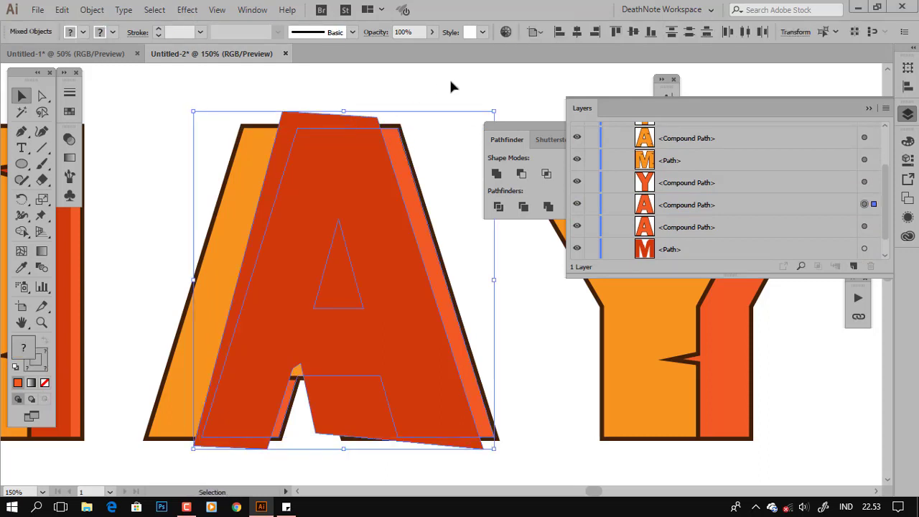
left_click(529, 127)
left_click(547, 174)
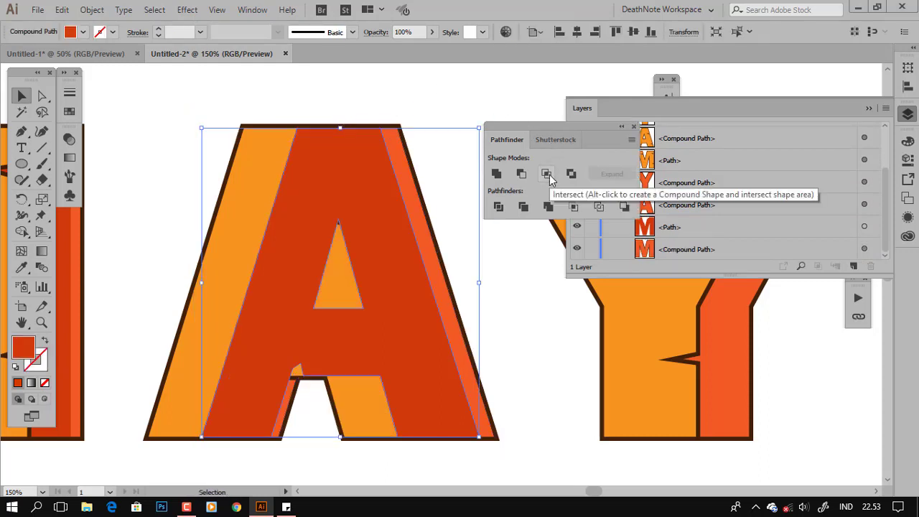
Step: Arrange the trimmed red stripe so it sits just above the orange A
right_click(379, 161)
mouse_move(415, 292)
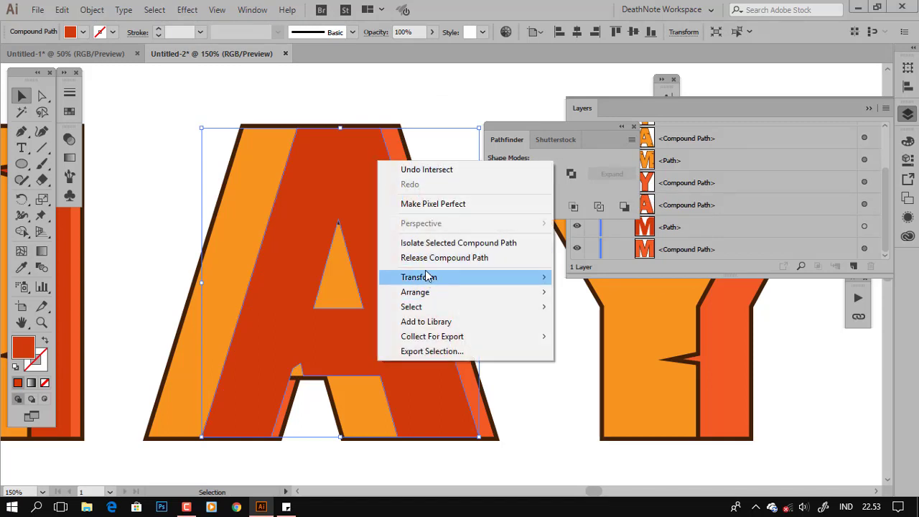
left_click(307, 337)
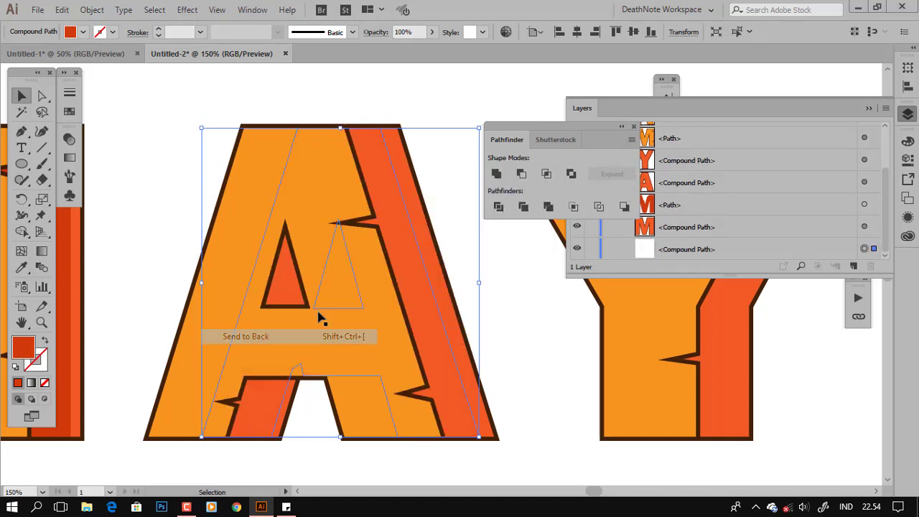
right_click(387, 173)
mouse_move(425, 298)
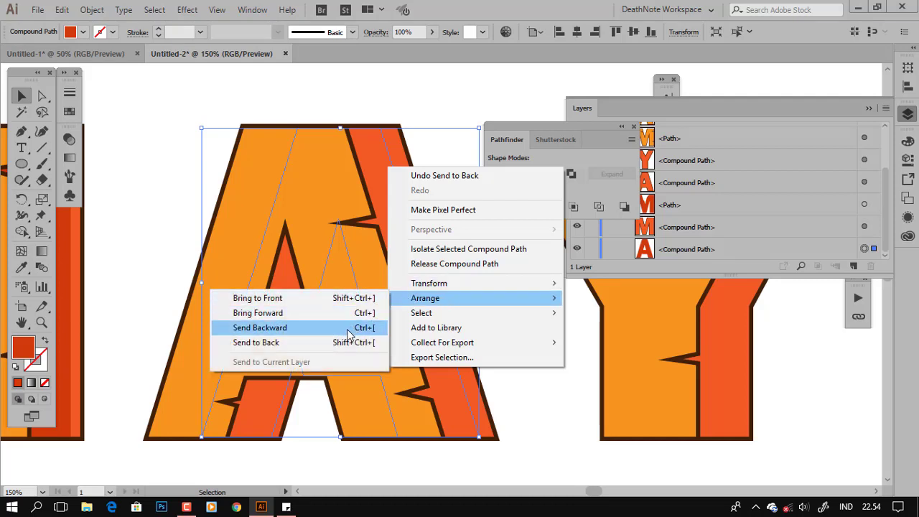
left_click(330, 313)
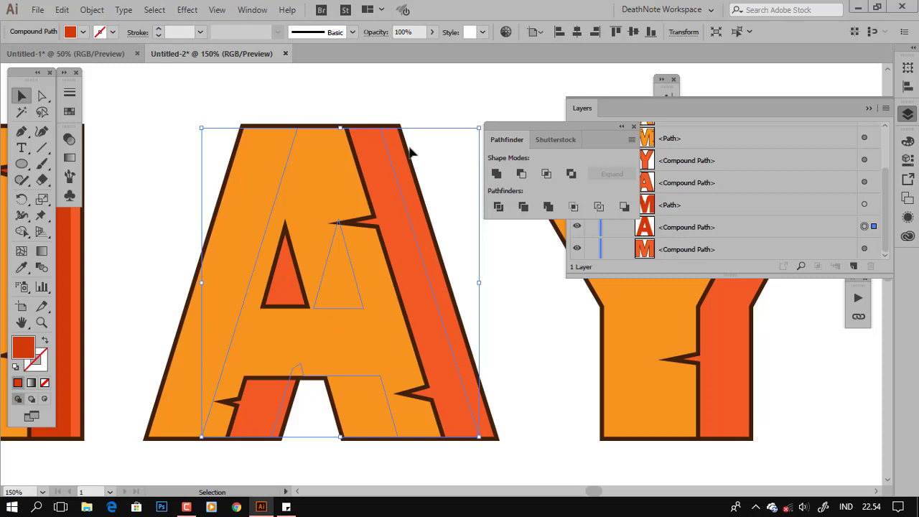
key("a")
key("ctrl+bracketright")
key("ctrl+bracketright")
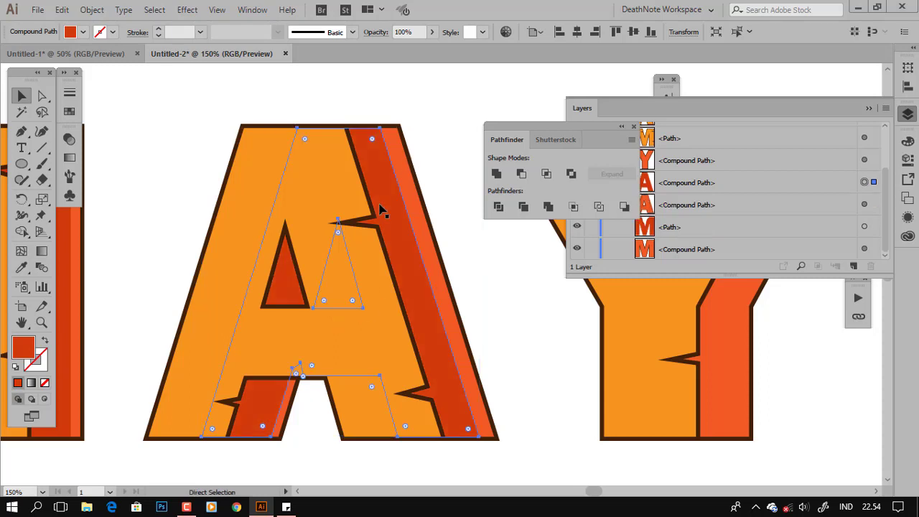
Step: Switch to the Selection tool and deselect the finished A
key("v")
key("ctrl+shift+a")
scroll(410, 203, "down", 3)
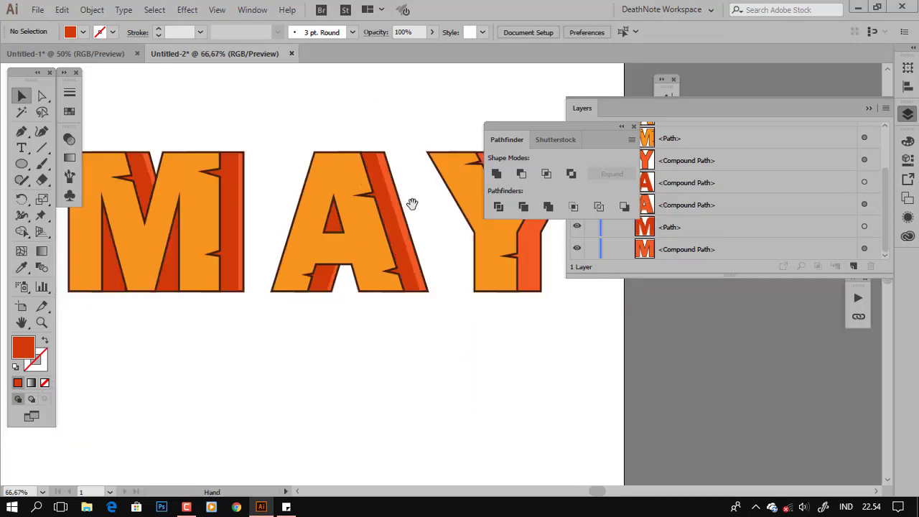
scroll(269, 235, "up", 1)
scroll(407, 215, "up", 1)
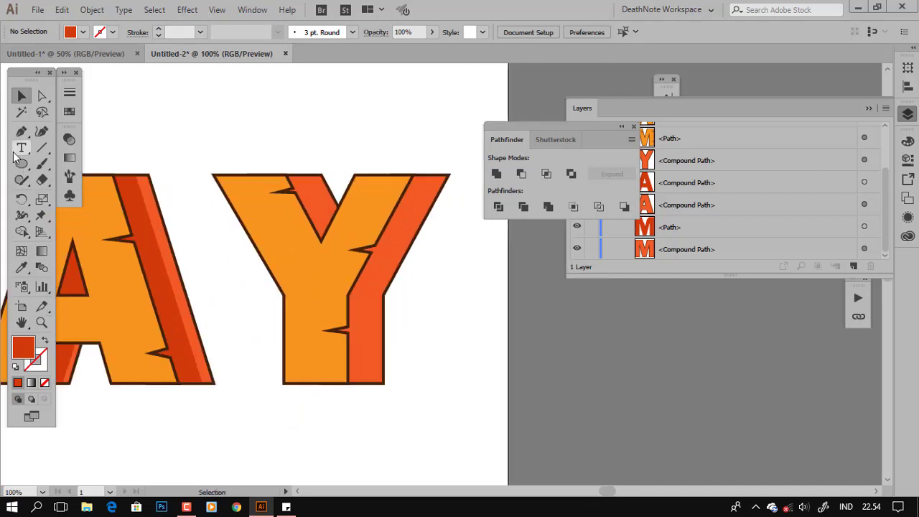
Step: Draw a red shadow shape over the Y's right arm and stem with the Pen tool
left_click(22, 132)
scroll(385, 195, "up", 2)
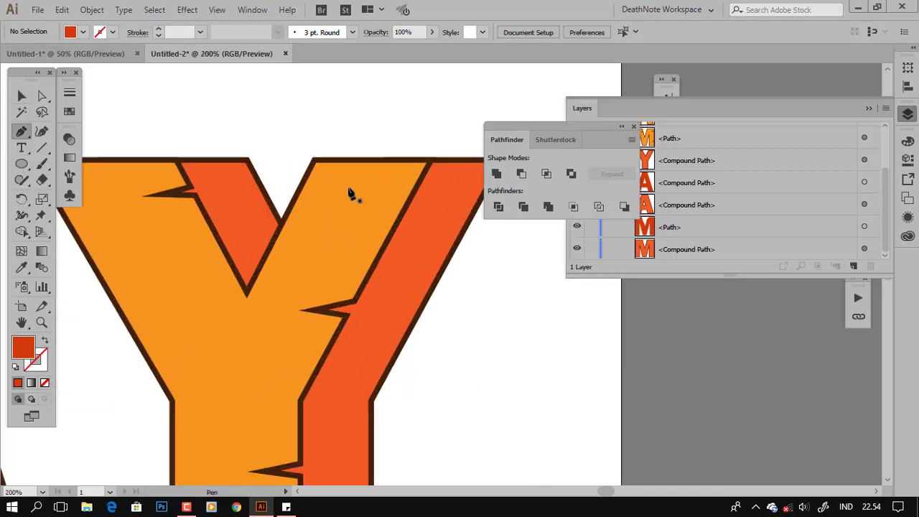
left_click(213, 149)
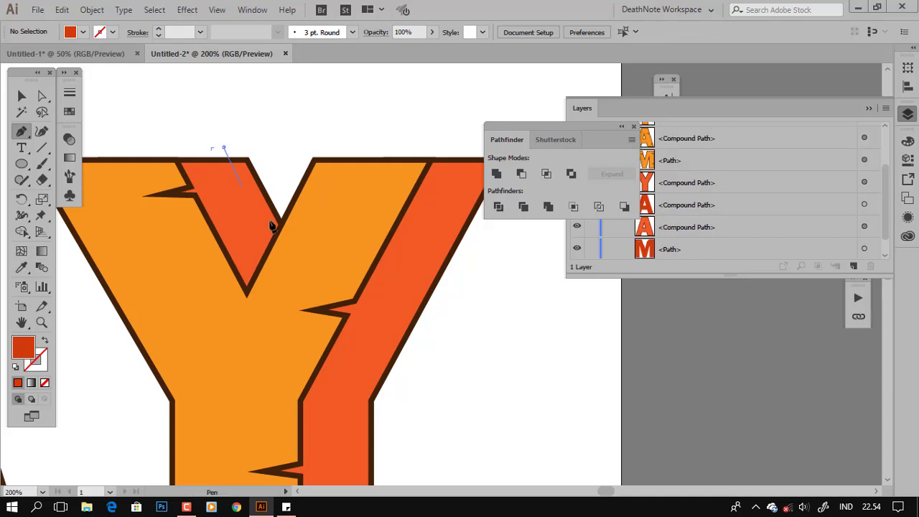
left_click(223, 148)
left_click(285, 262)
scroll(338, 226, "down", 2)
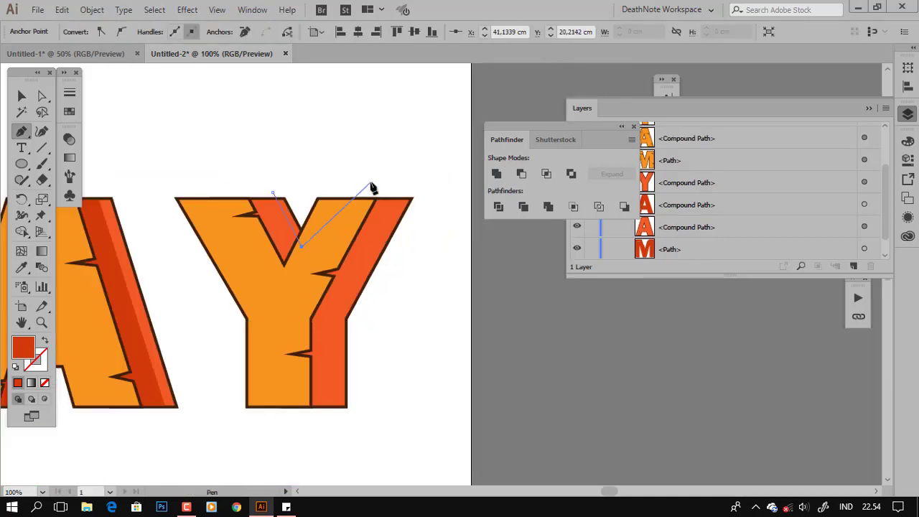
left_click_drag(372, 187, 406, 197)
left_click(406, 193)
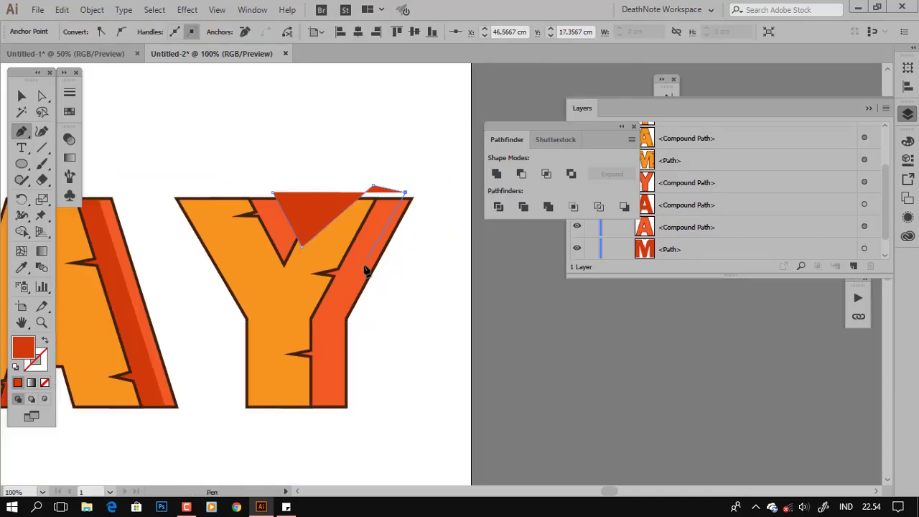
left_click(335, 318)
left_click(334, 412)
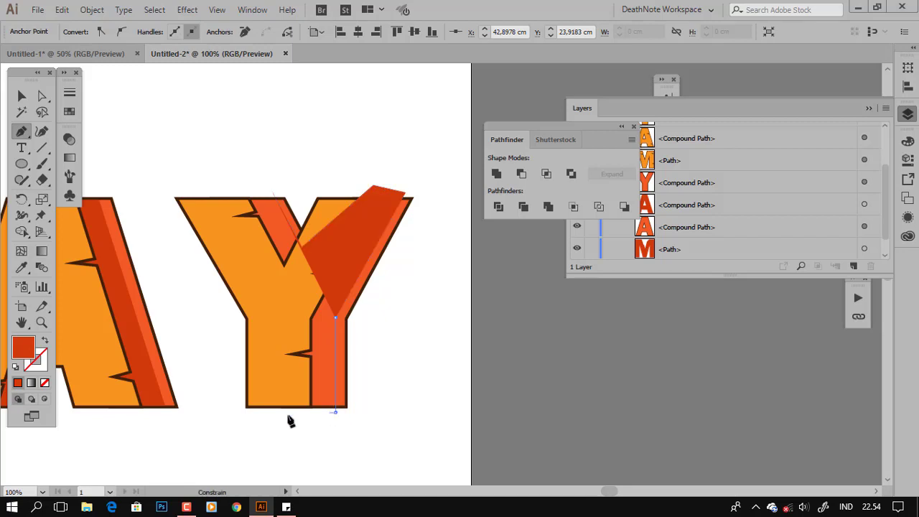
left_click(233, 413)
left_click(182, 174)
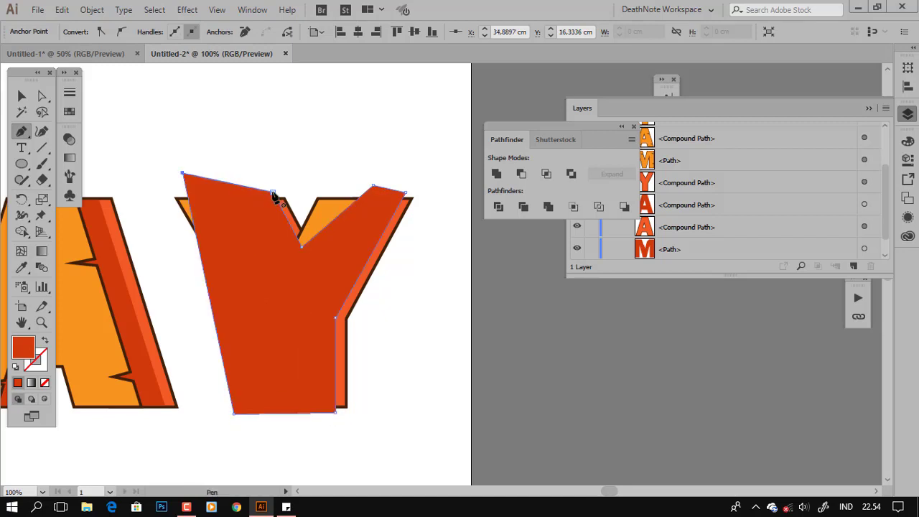
left_click(22, 96)
Step: Duplicate the Y, select the copy with the red shape, and apply Pathfinder Minus Front
scroll(410, 244, "up", 1)
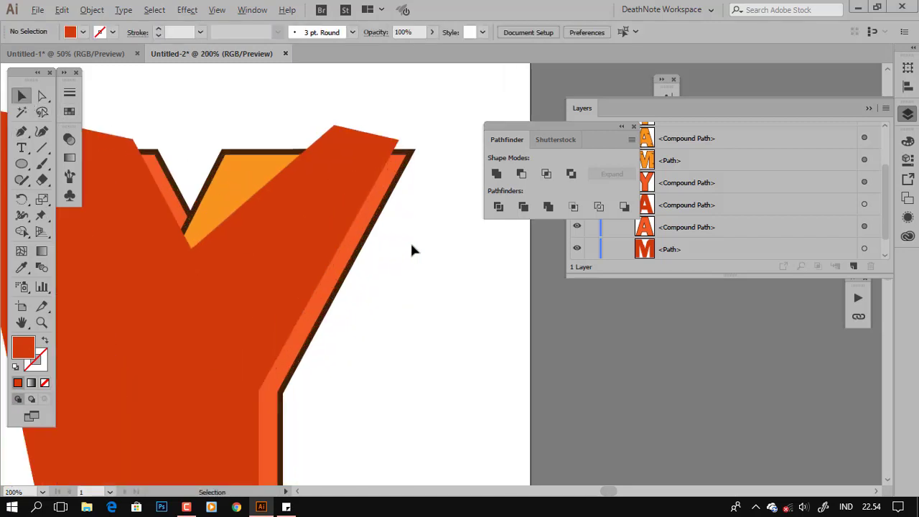
left_click(390, 191)
left_click_drag(711, 189, 853, 266)
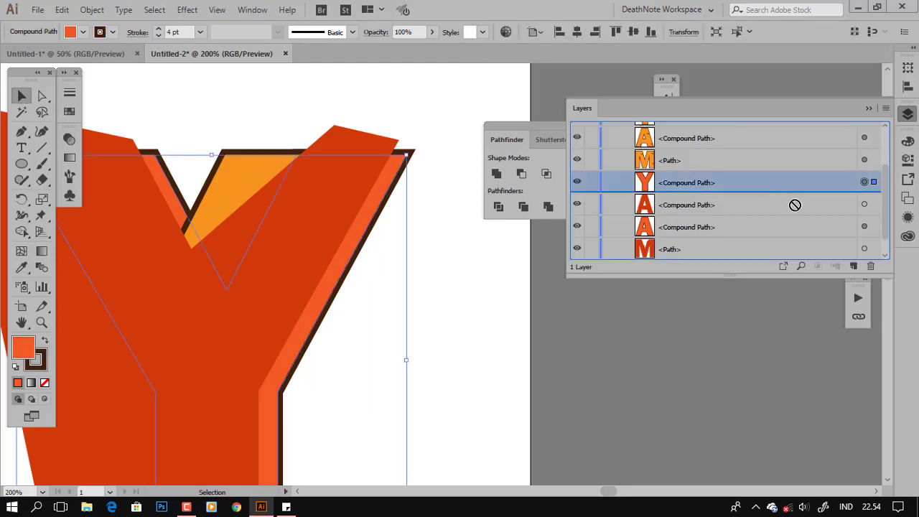
left_click(400, 167)
left_click(381, 148)
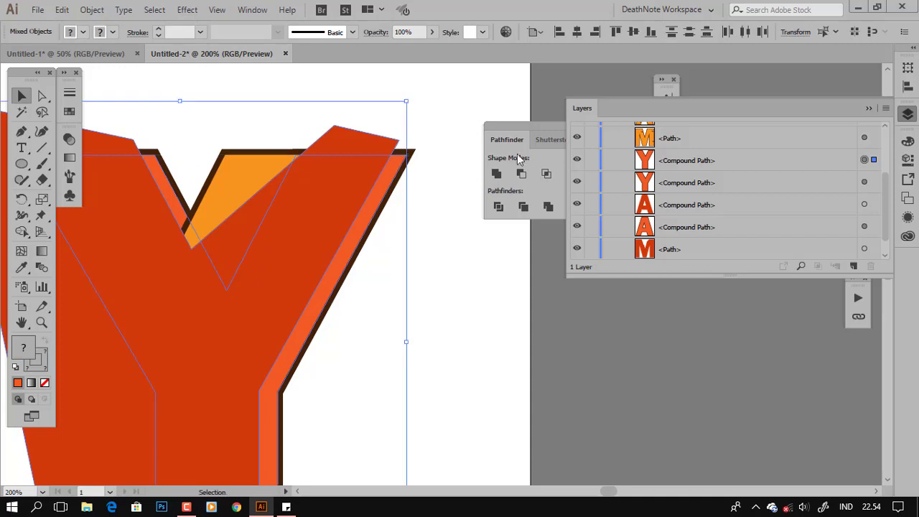
left_click(538, 136)
left_click(523, 175)
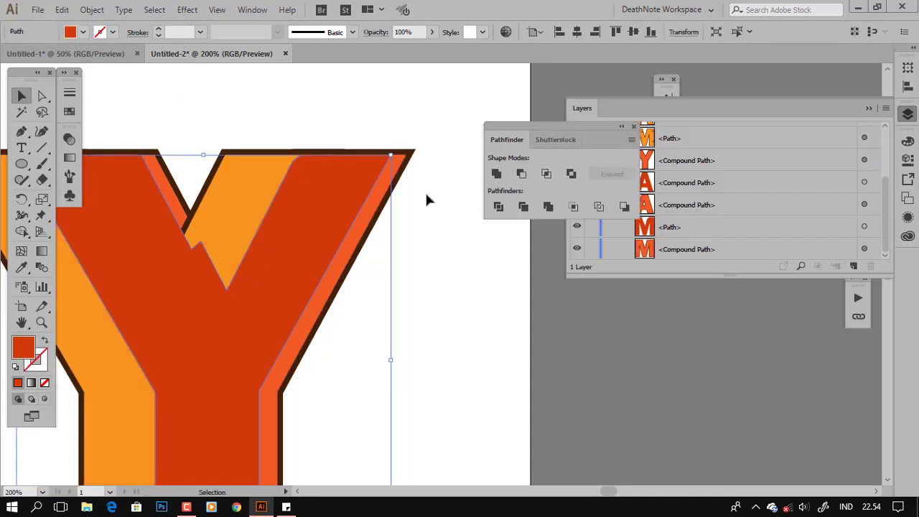
Step: Bring the red stripe forward in front of the orange Y, deselect, and zoom out
key("a")
key("ctrl+shift+bracketleft")
key("ctrl+bracketright")
key("ctrl+bracketright")
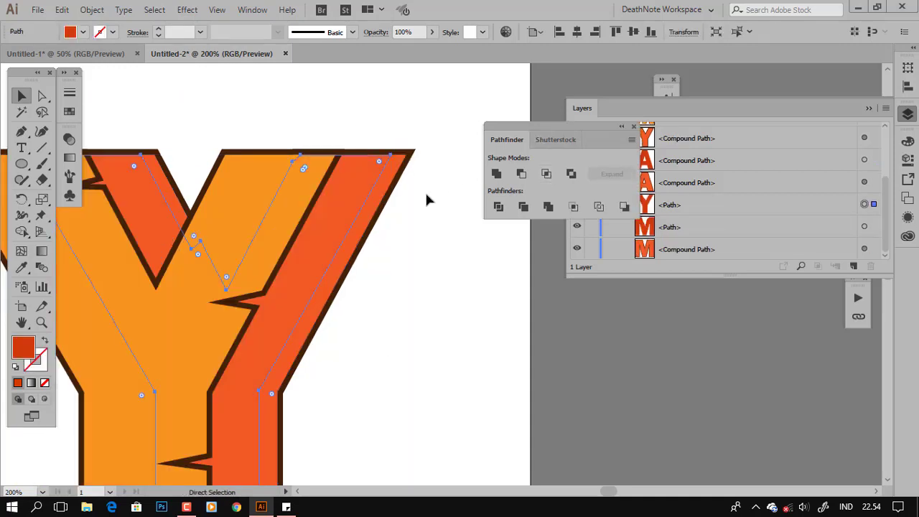
key("ctrl+bracketright")
key("ctrl+bracketright")
key("ctrl+bracketright")
key("v")
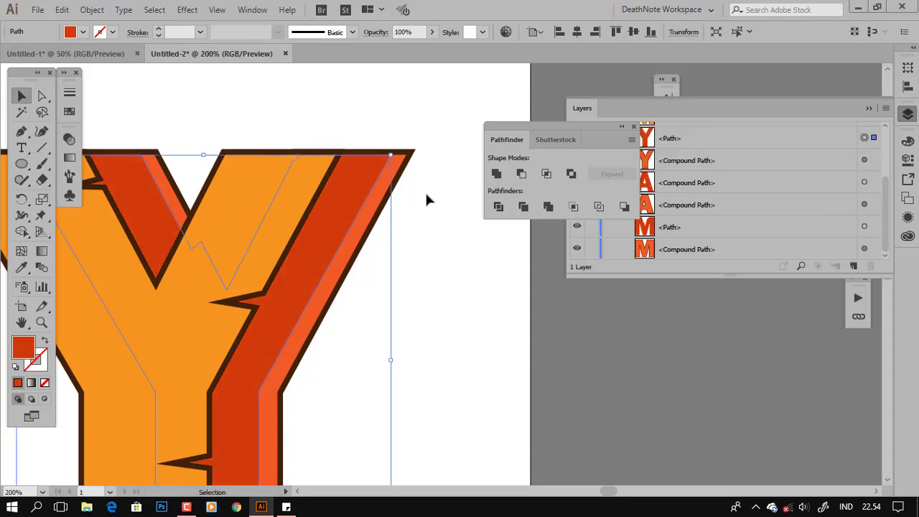
left_click(426, 190)
key("ctrl+minus")
key("ctrl+minus")
key("ctrl+minus")
Step: Center MAY on screen, dock Pathfinder below Layers, and narrow the Layers panel
left_click_drag(399, 258, 458, 271)
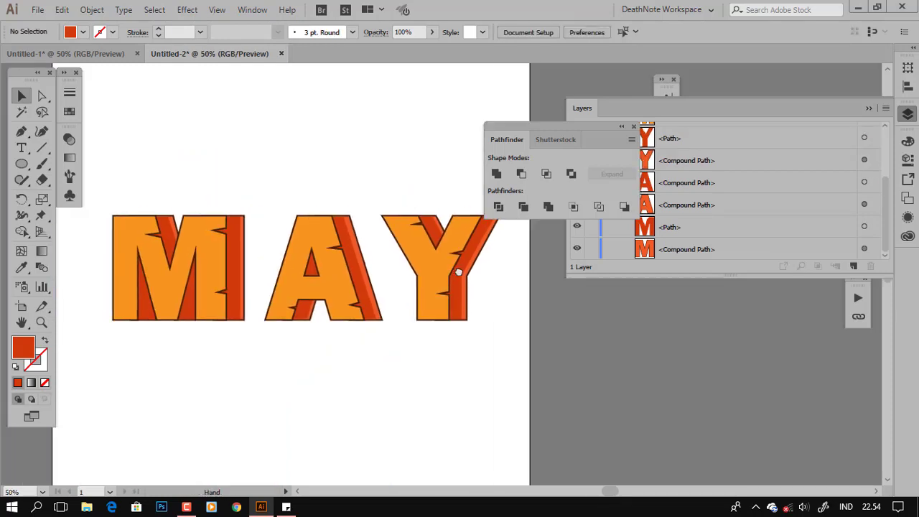
left_click_drag(363, 258, 460, 275)
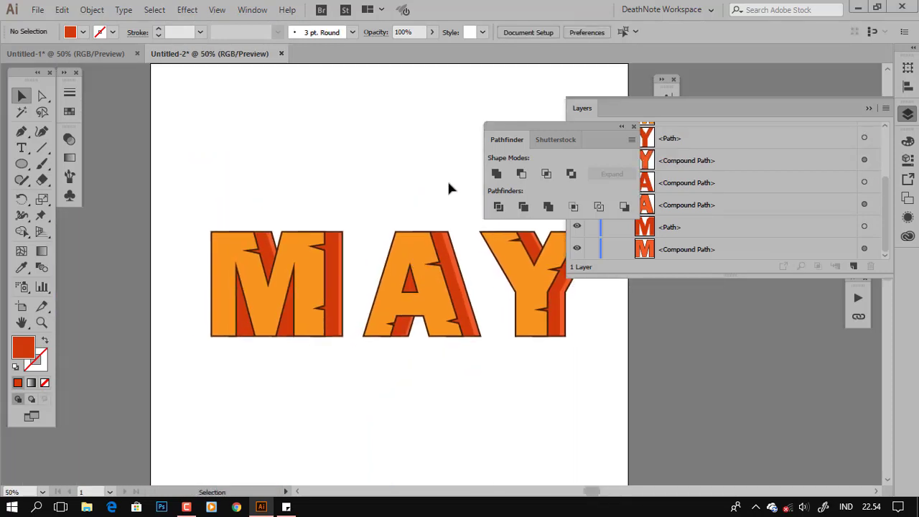
mouse_move(574, 127)
left_mouse_down()
mouse_move(704, 261)
mouse_move(685, 301)
left_mouse_up()
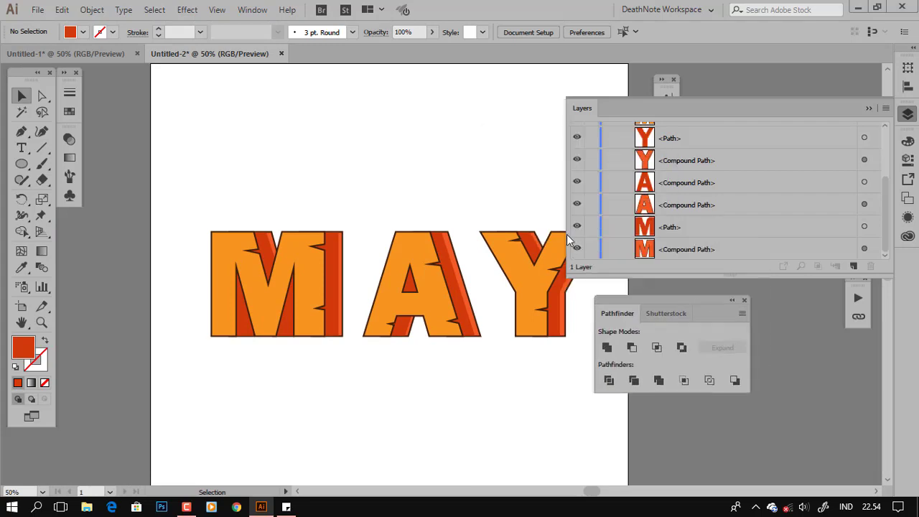
left_click_drag(566, 234, 660, 238)
scroll(443, 262, "up", 1, "alt")
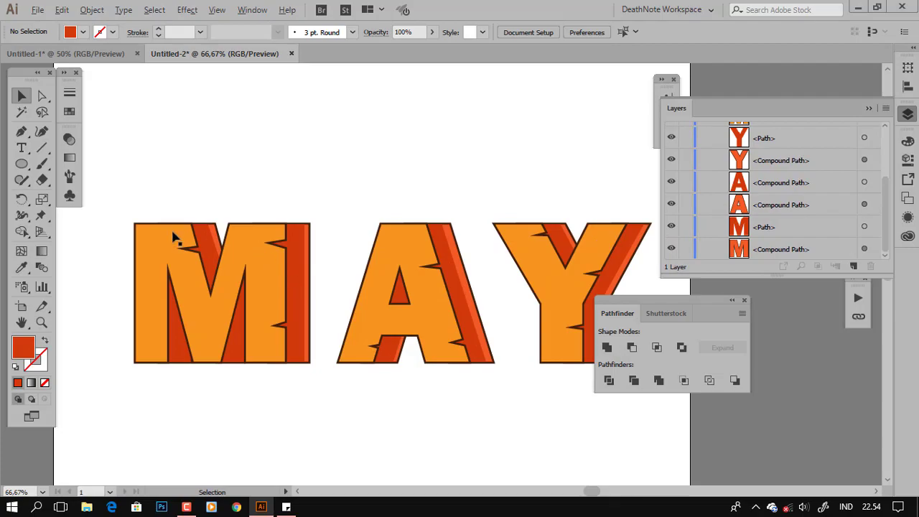
scroll(174, 238, "up", 1)
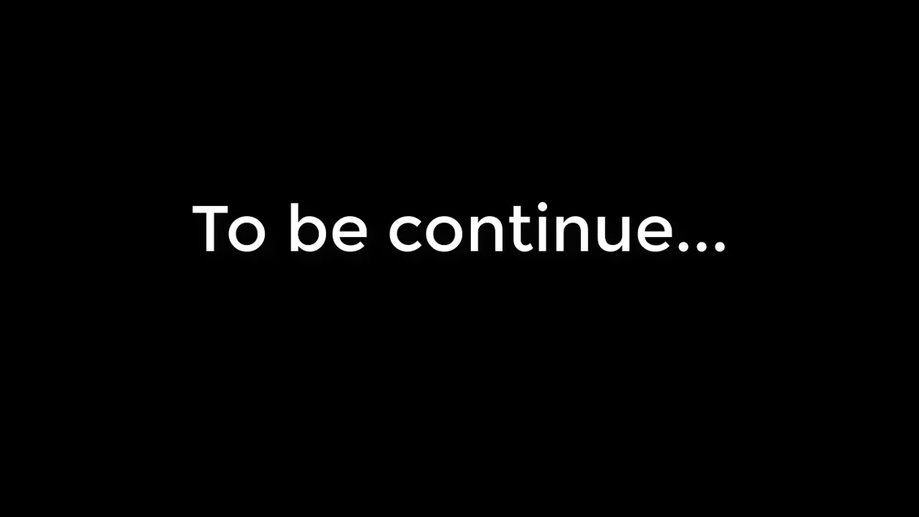